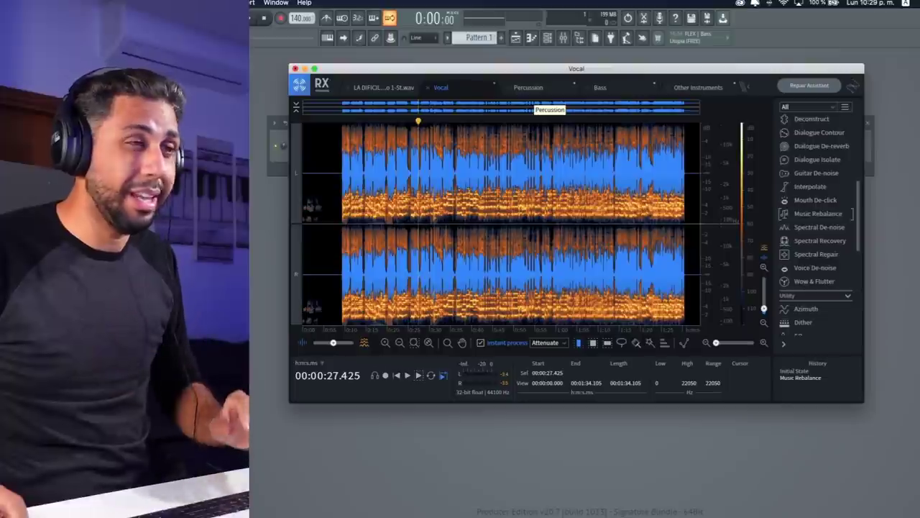
- Inspect the Percussion stem from about 21 seconds and play the Bass stem from its first audible section
click(528, 87)
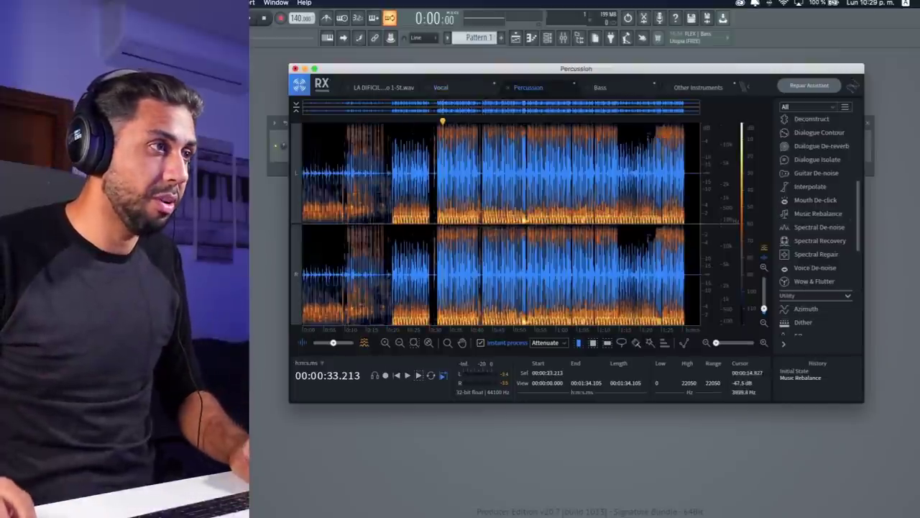
click(392, 172)
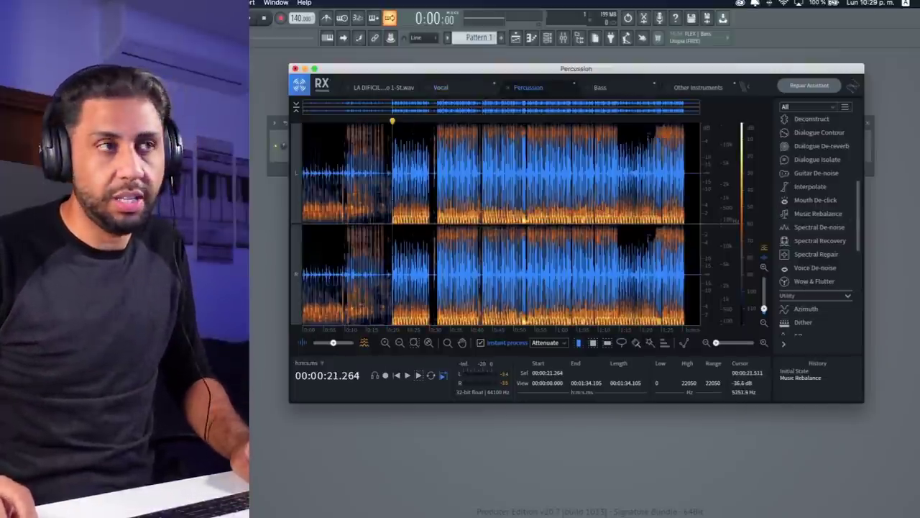
click(599, 87)
click(352, 172)
key(space)
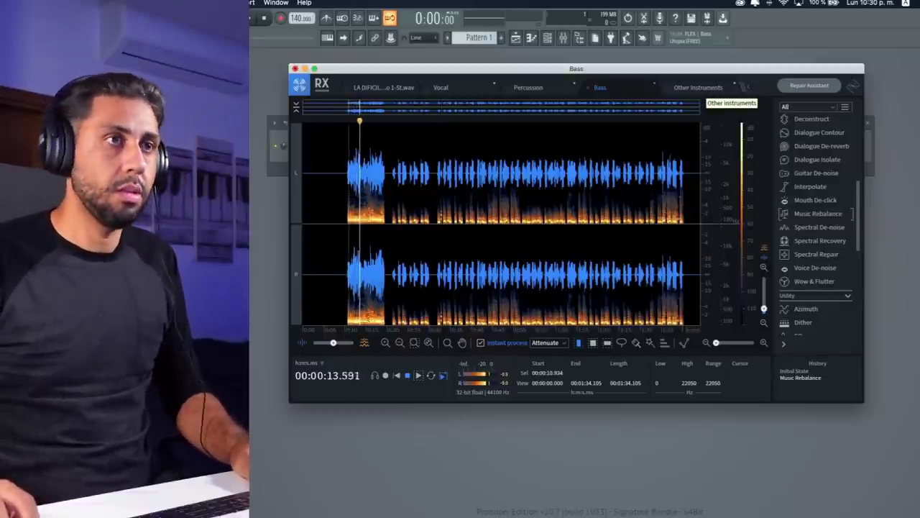
- Play the Other Instruments stem from the start of the song's main part, and stop the playback on the Bass stem
click(698, 87)
click(346, 173)
key(space)
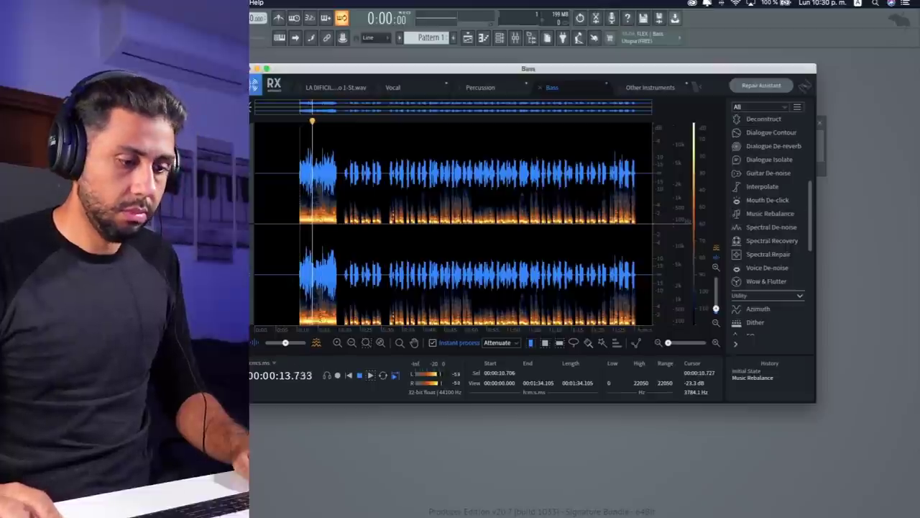
key(space)
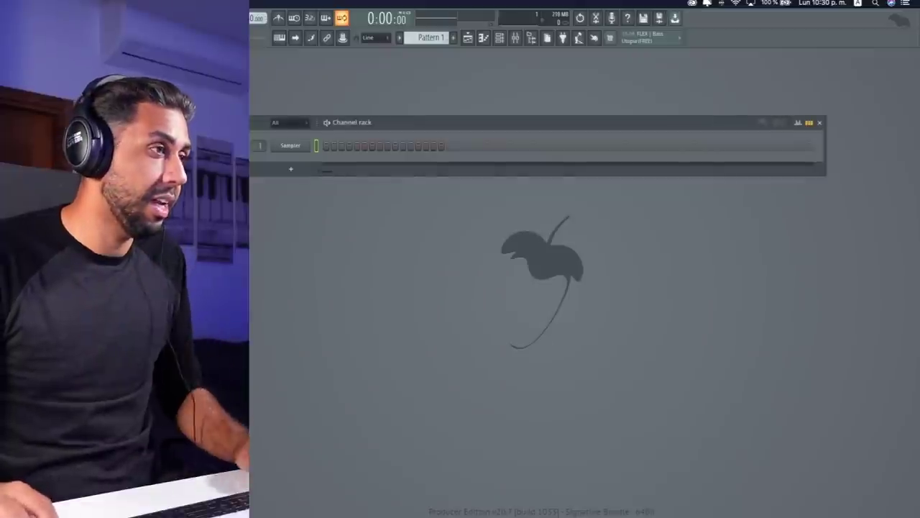
- Replace the Sampler channel with the 3x Osc generator and close its plugin window
right_click(291, 145)
mouse_move(338, 228)
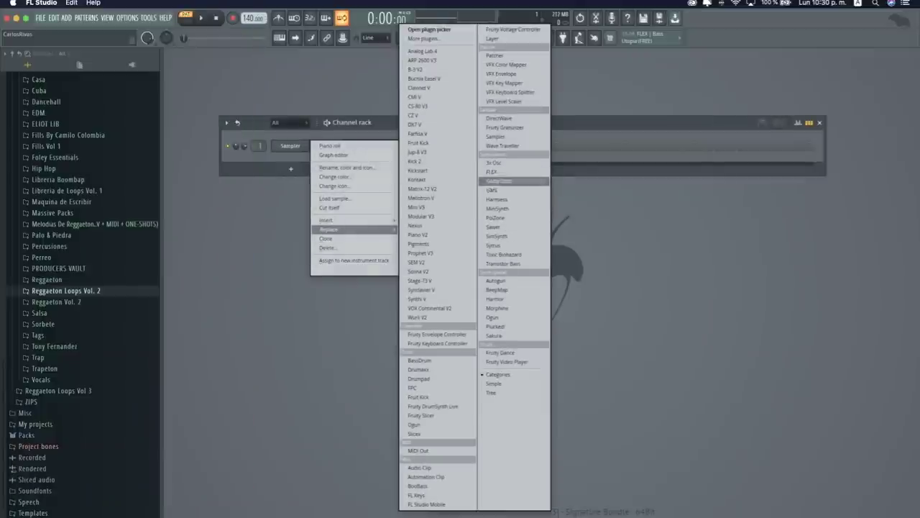
click(495, 163)
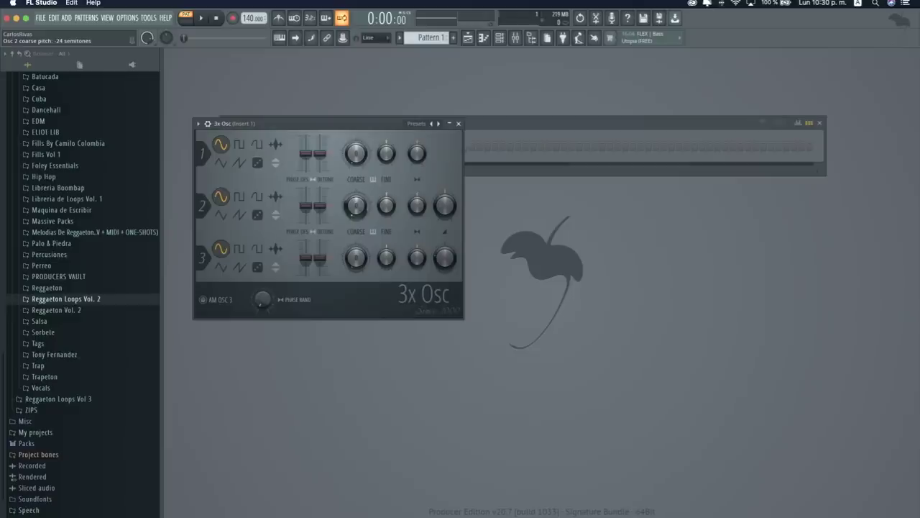
click(458, 123)
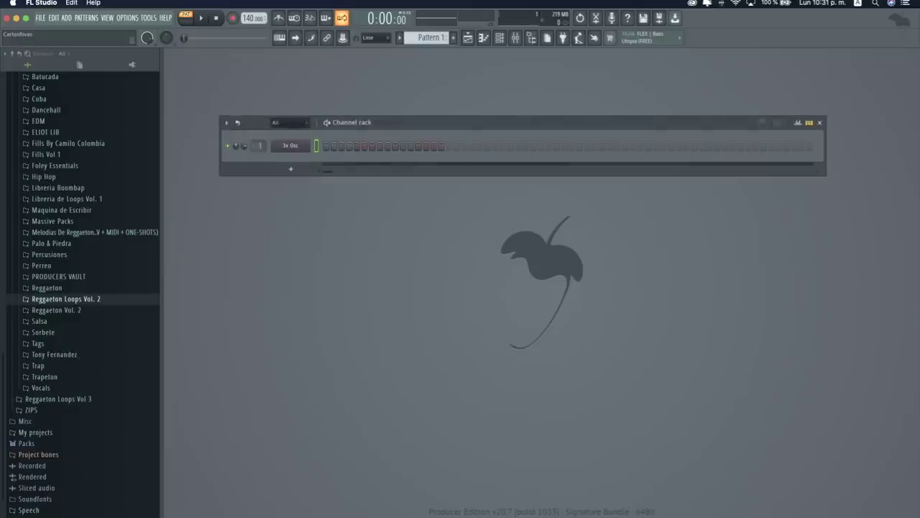
- Switch to iZotope RX 8 to play the Bass stem as a pitch reference and return to FL Studio
mouse_move(555, 512)
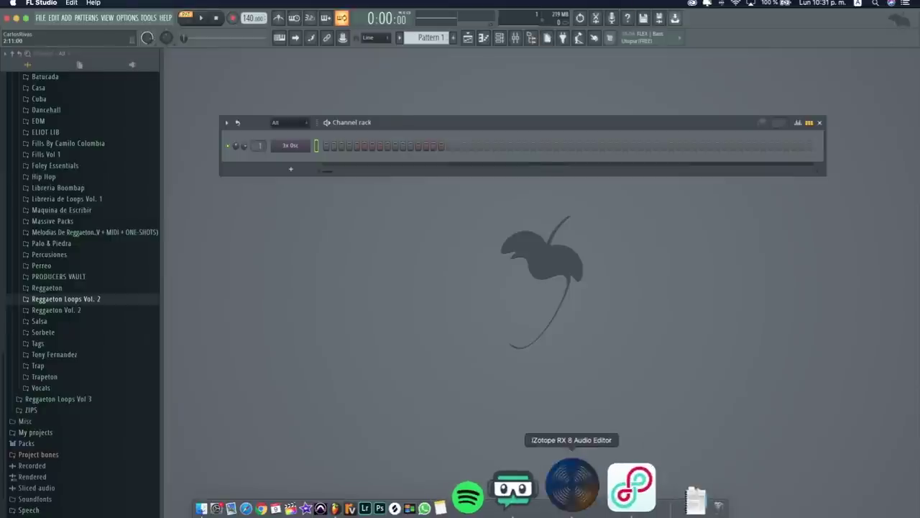
click(572, 489)
key(space)
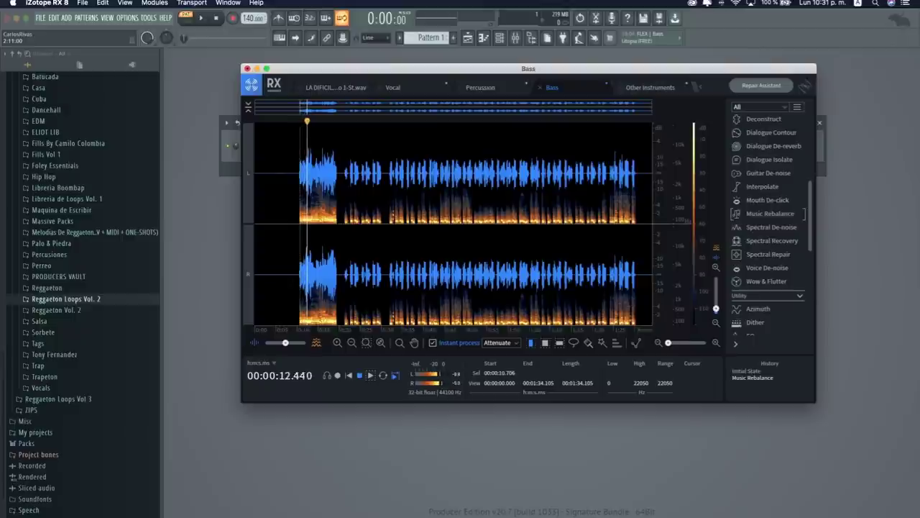
key(super+Tab)
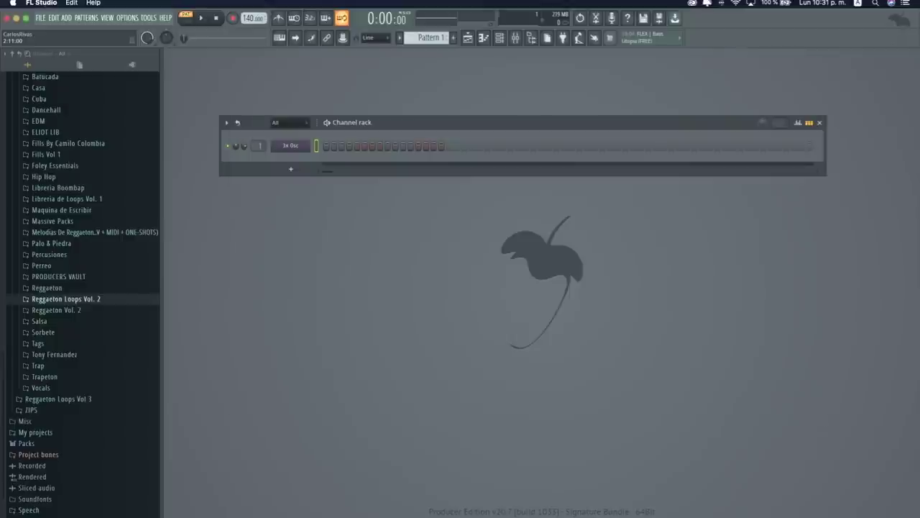
- Sketch the bass line in the 3x Osc piano roll with half-bar E and C# notes followed by a one-bar G#, and play it
click(483, 37)
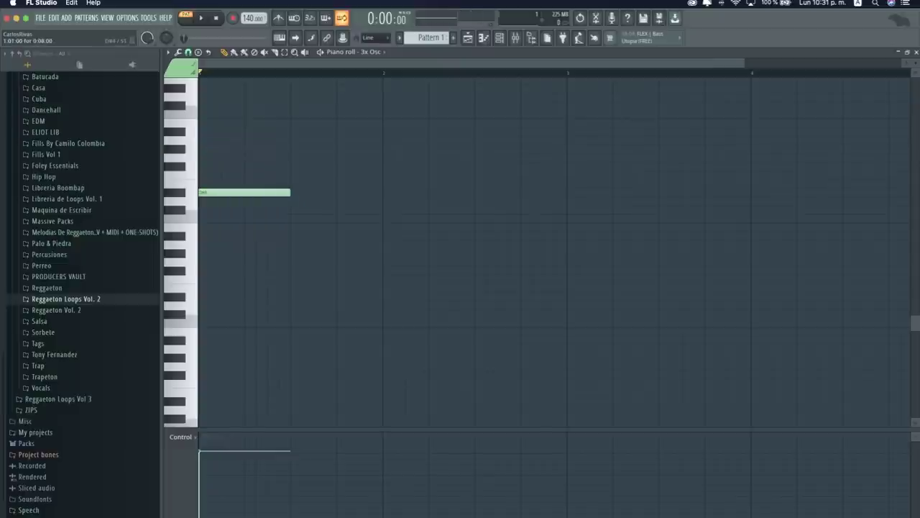
click(337, 210)
drag(245, 191, 244, 183)
drag(429, 140, 566, 149)
key(space)
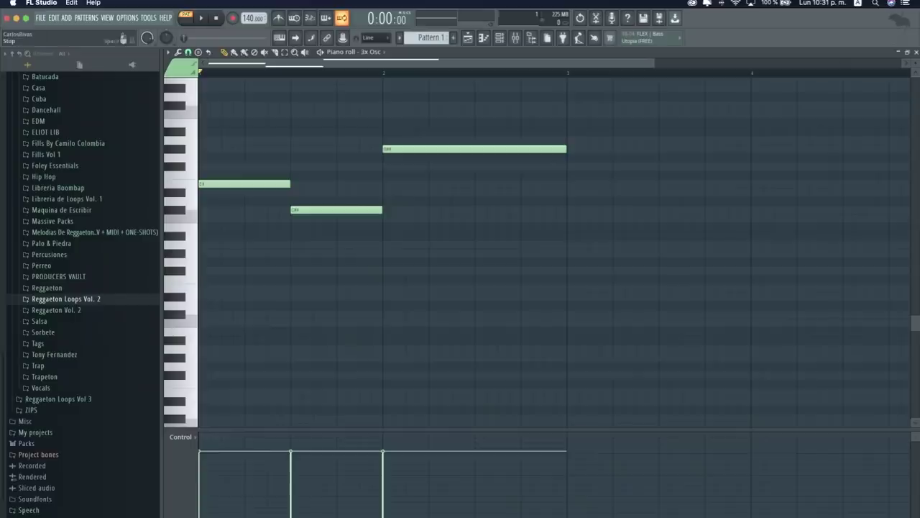
scroll(514, 61, up, 7)
scroll(514, 61, down, 1)
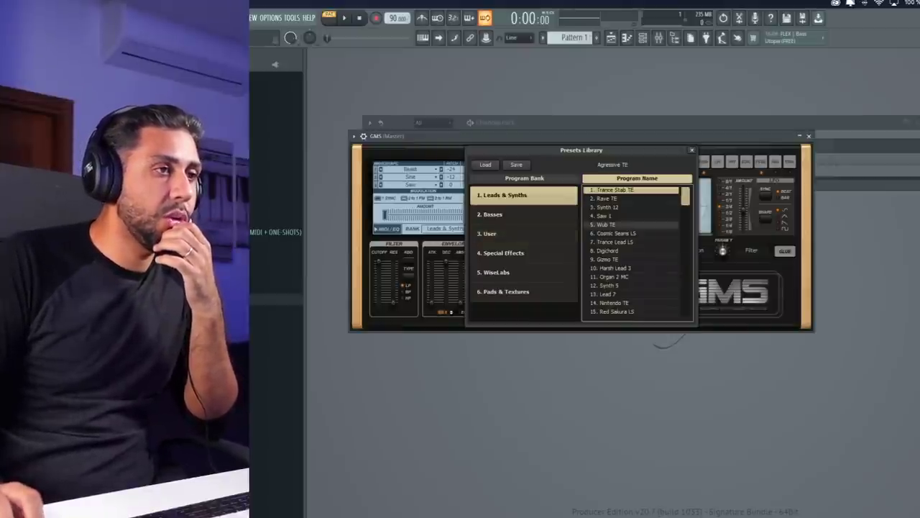
- Browse the Leads & Synths bank of GMS, load the Synth 9 preset and close the presets library
click(611, 267)
click(609, 276)
key(Down)
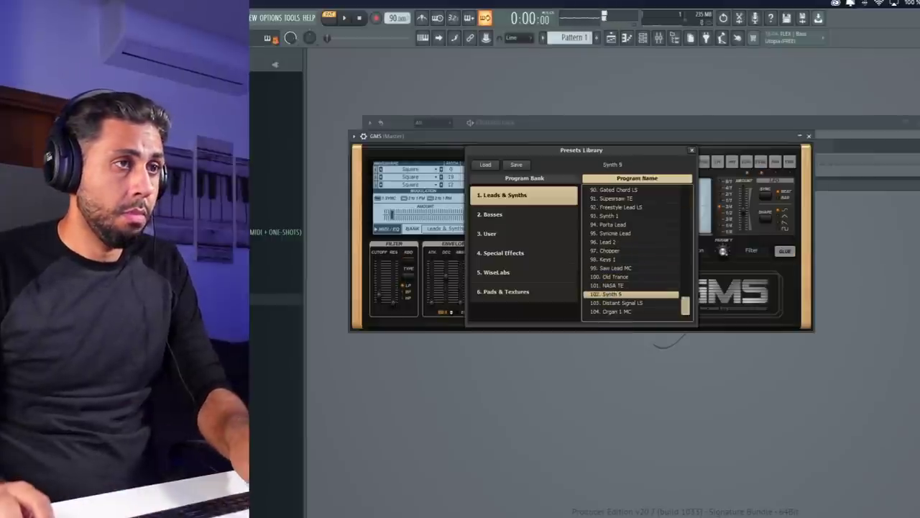
key(Down)
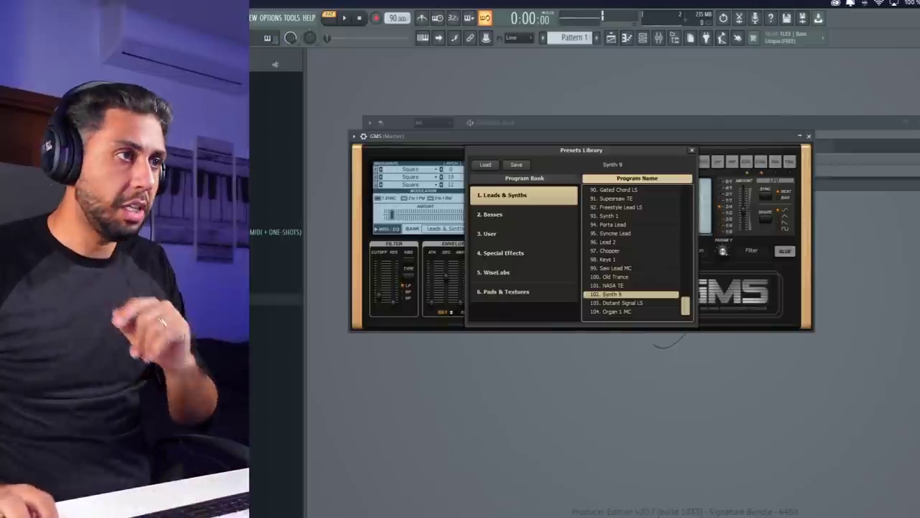
key(Escape)
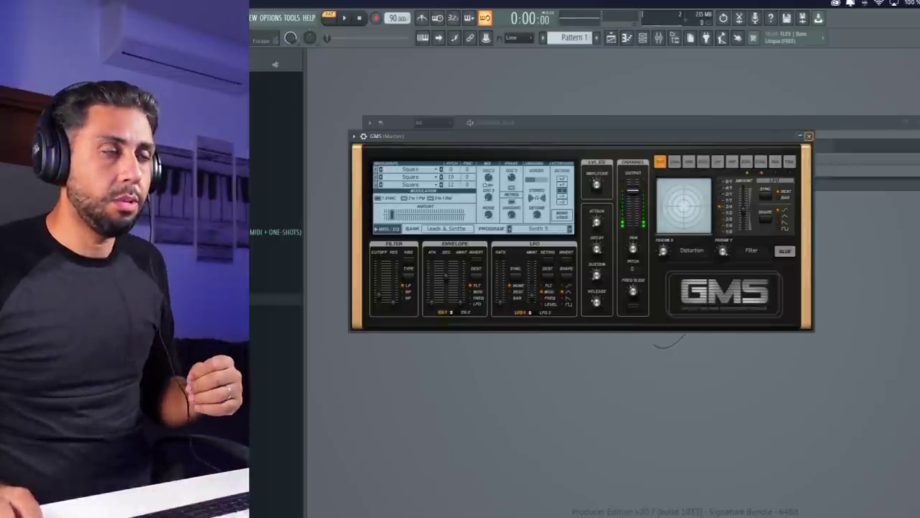
- Close the GMS window and delete all notes from the 3x Osc piano roll
key(Escape)
key(F7)
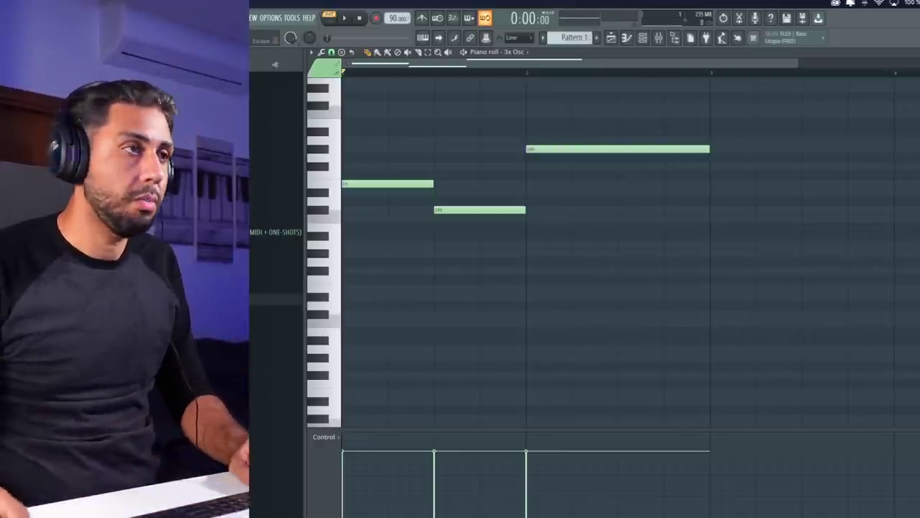
key(ctrl+a)
key(Delete)
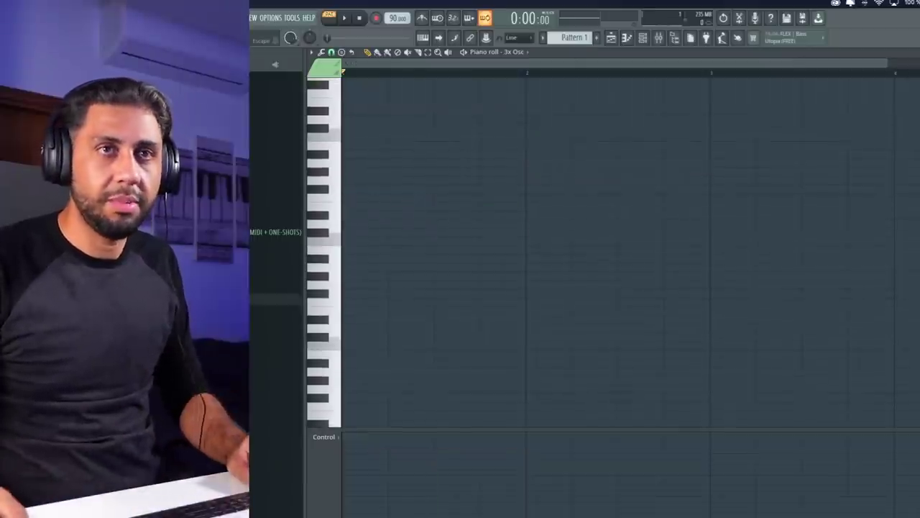
key(F7)
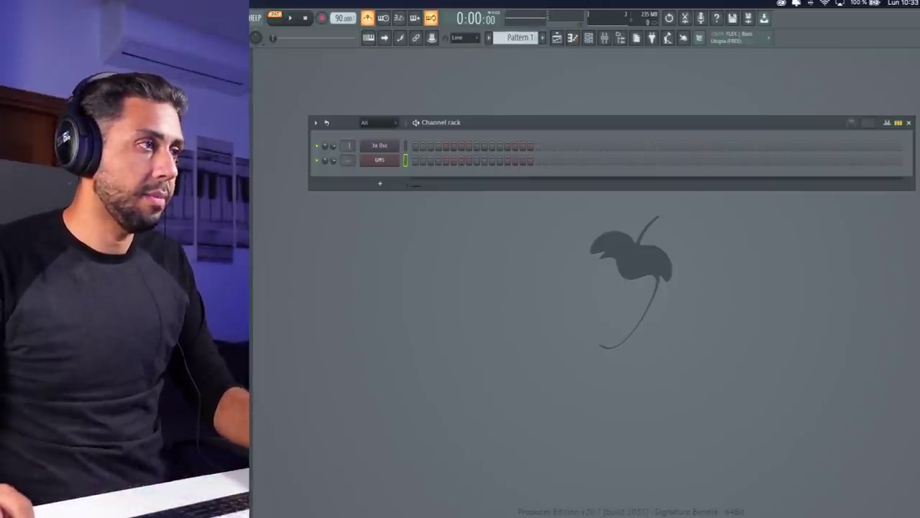
- Open the GMS channel's settings and record a two-bar melody into Pattern 1 at 90 BPM
click(379, 159)
click(328, 152)
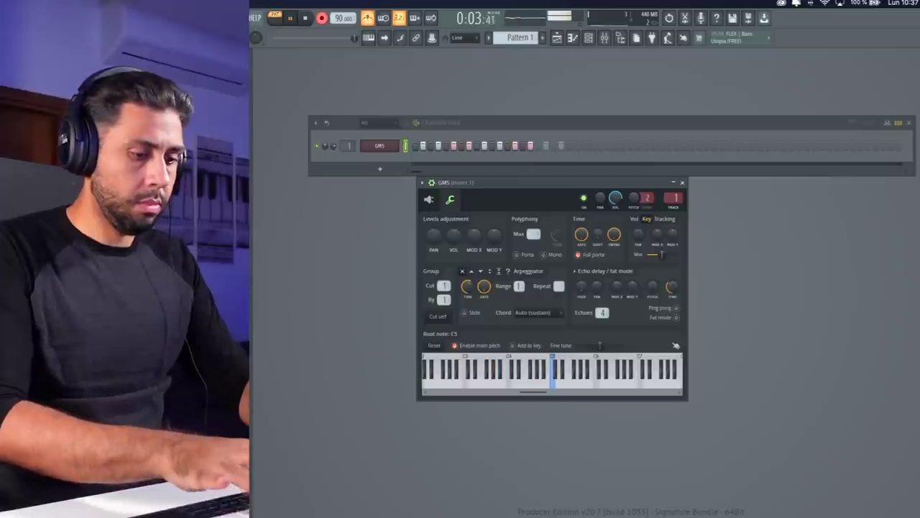
key(space)
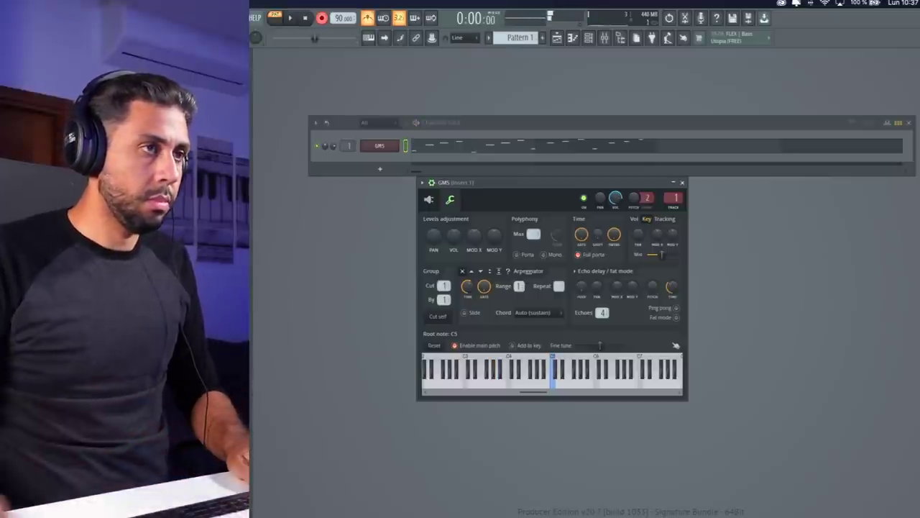
- Quantize all recorded GMS notes to the grid, raise their velocities to the maximum and play the melody
key(F7)
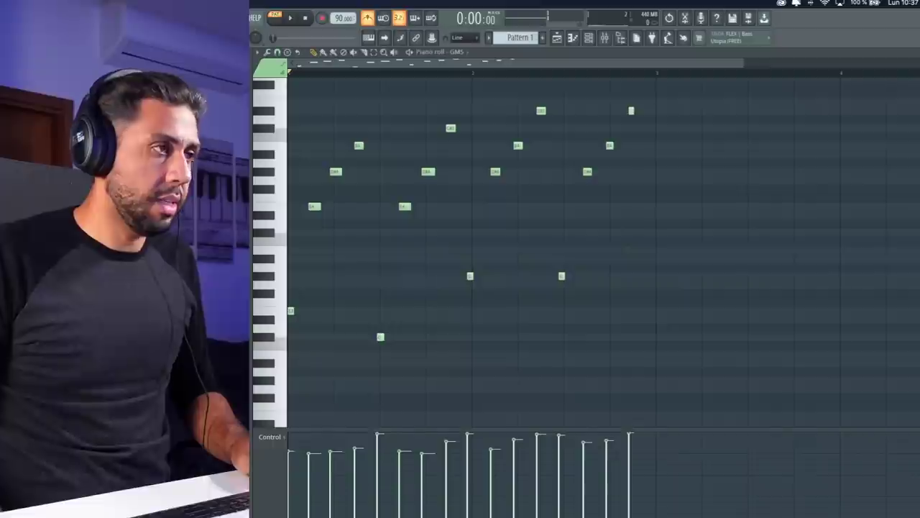
key(ctrl+a)
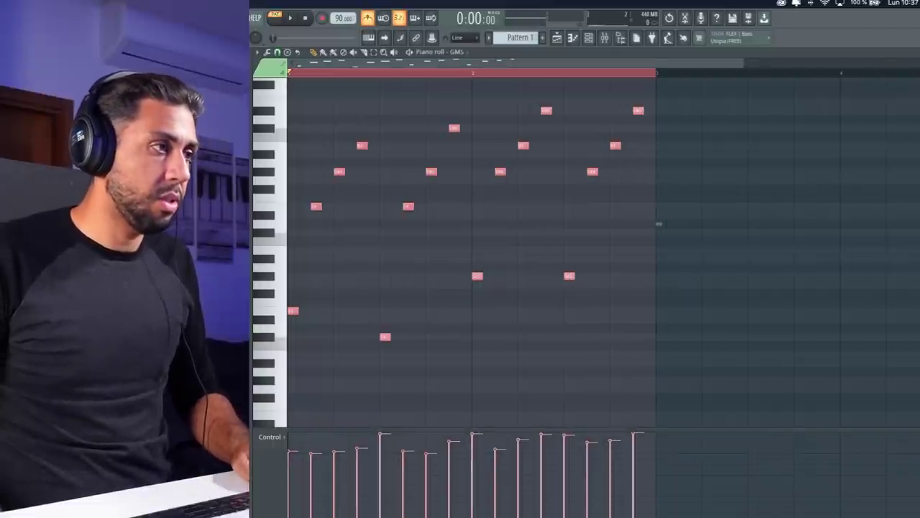
key(space)
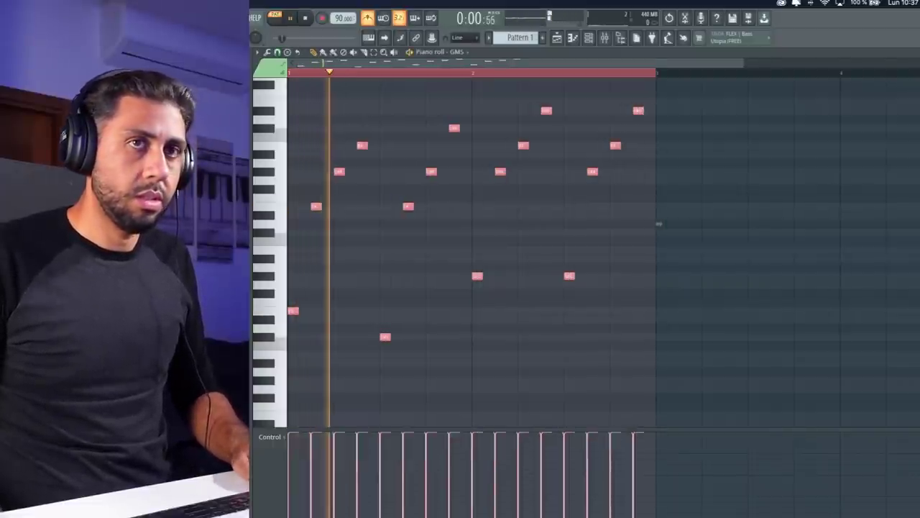
- Close the GMS channel settings, stop playback and duplicate the two-bar melody after itself
key(F7)
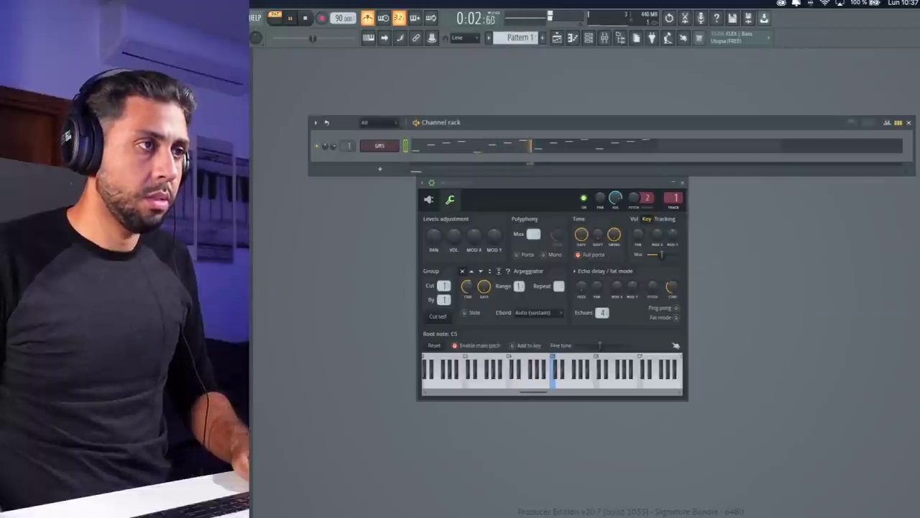
key(Escape)
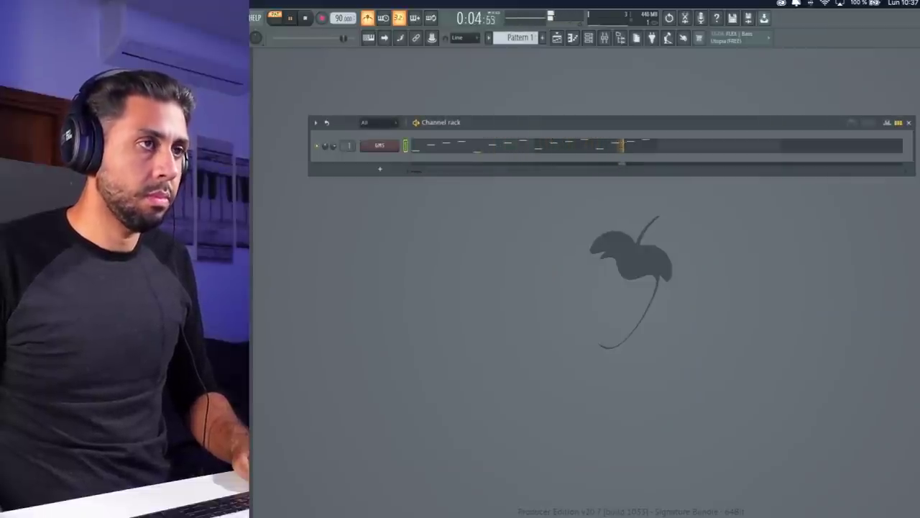
key(F7)
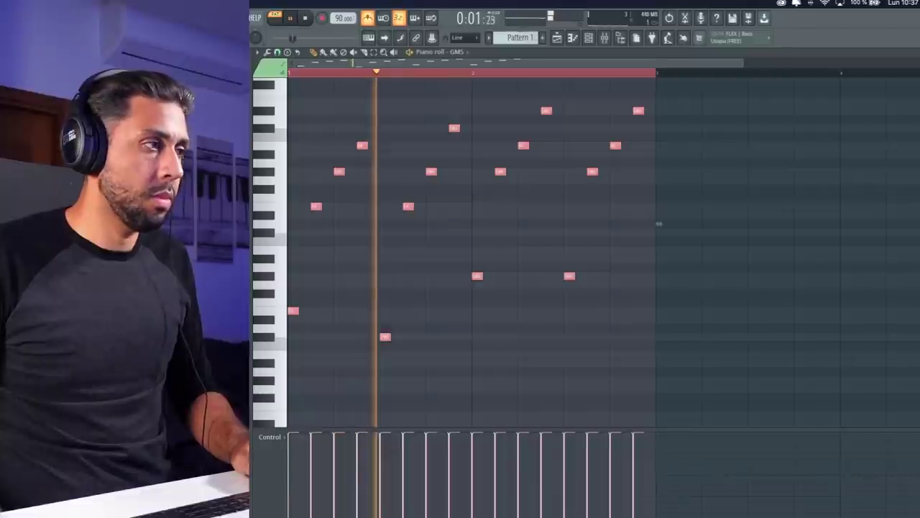
key(space)
key(ctrl+b)
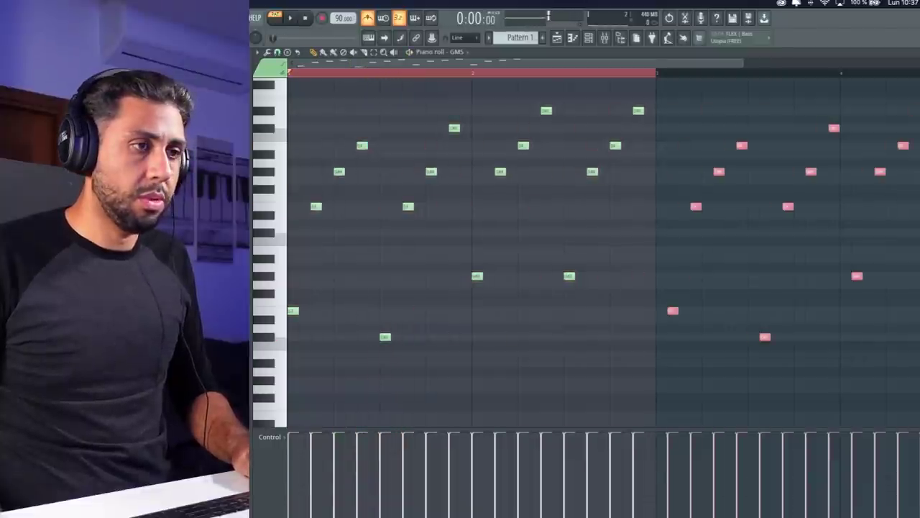
key(F7)
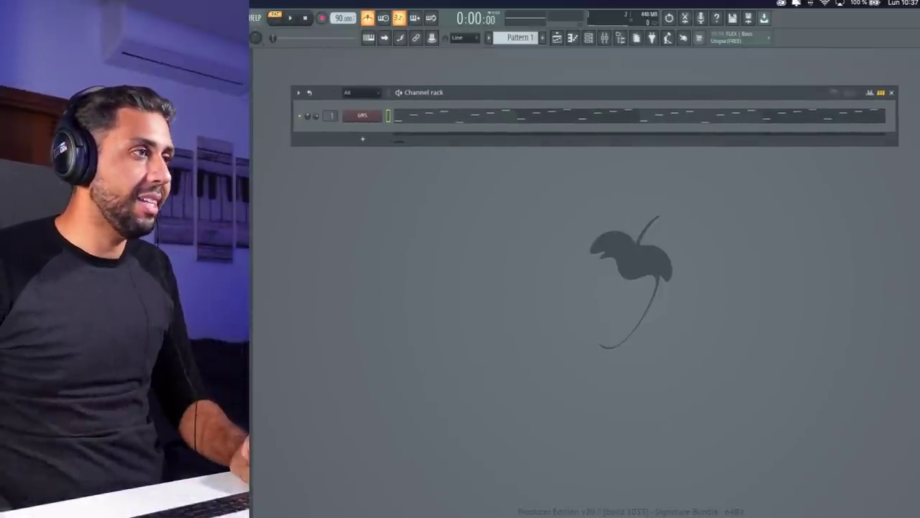
- Add a second GMS channel and load the Pulse TE preset from the Pads & Textures bank
click(363, 138)
click(460, 184)
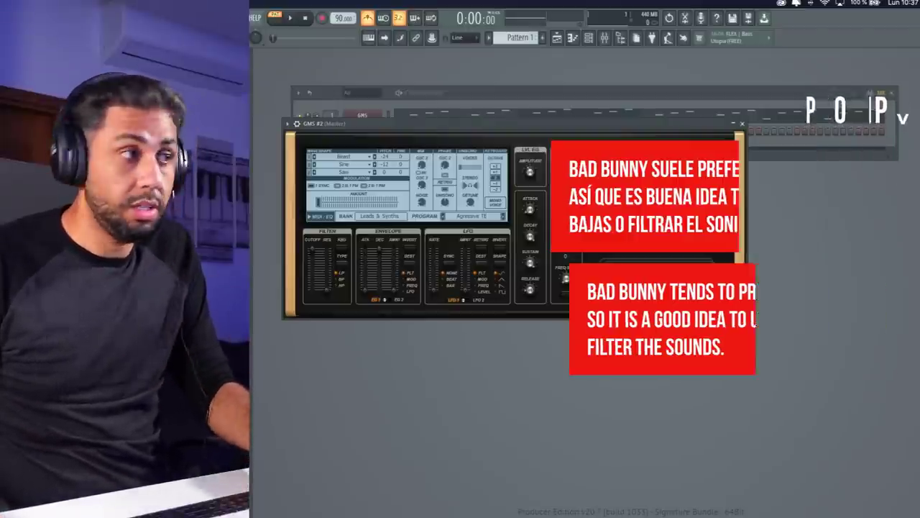
click(457, 279)
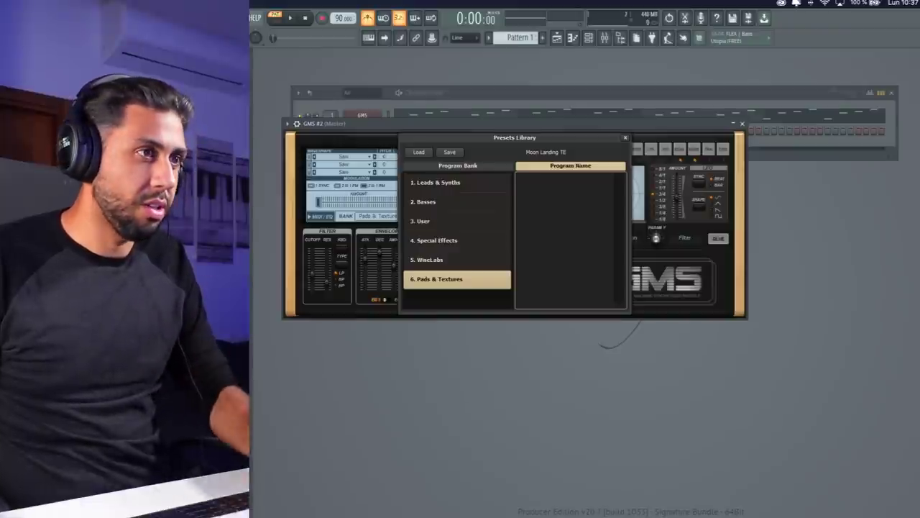
key(Return)
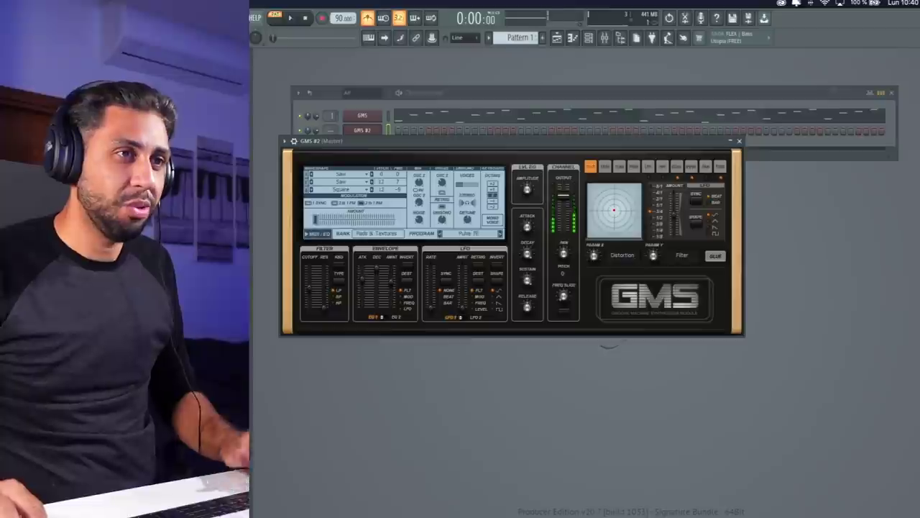
key(Escape)
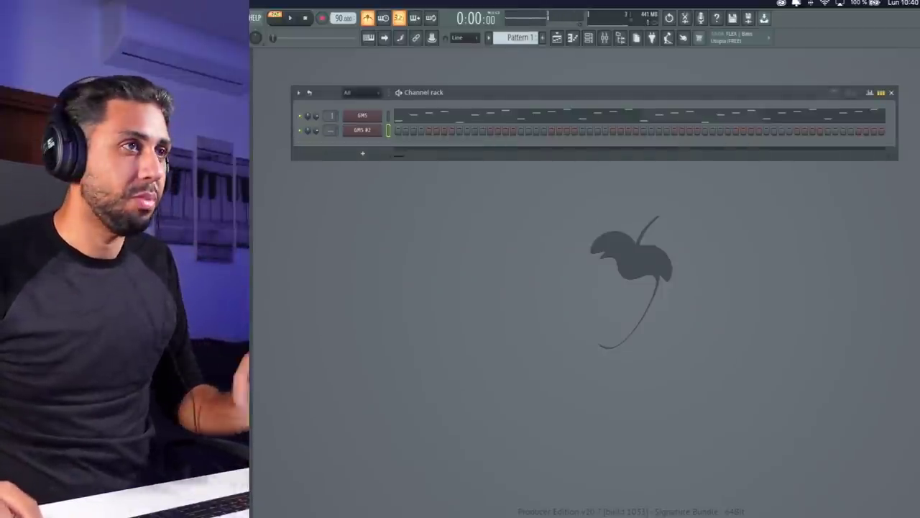
- Write half-bar E and C# notes and a one-bar G# in GMS #2, and duplicate the two bars after themselves
key(F7)
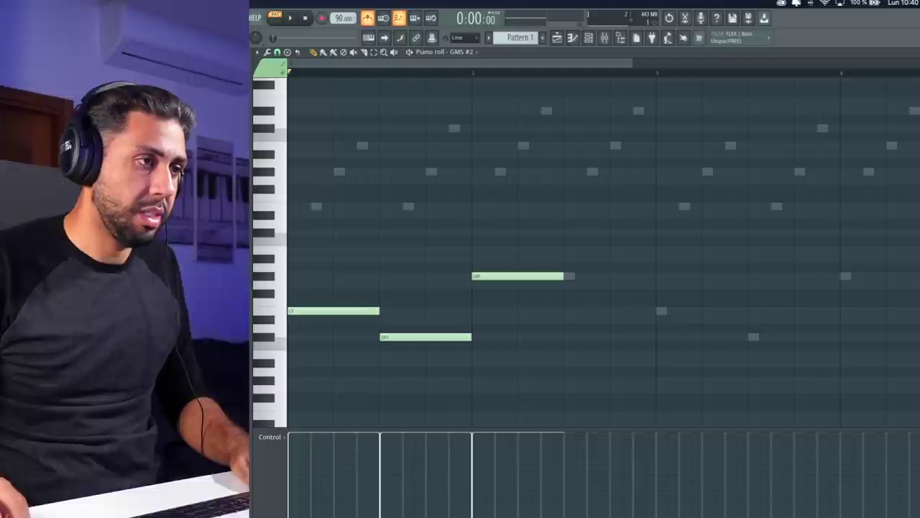
key(ctrl+a)
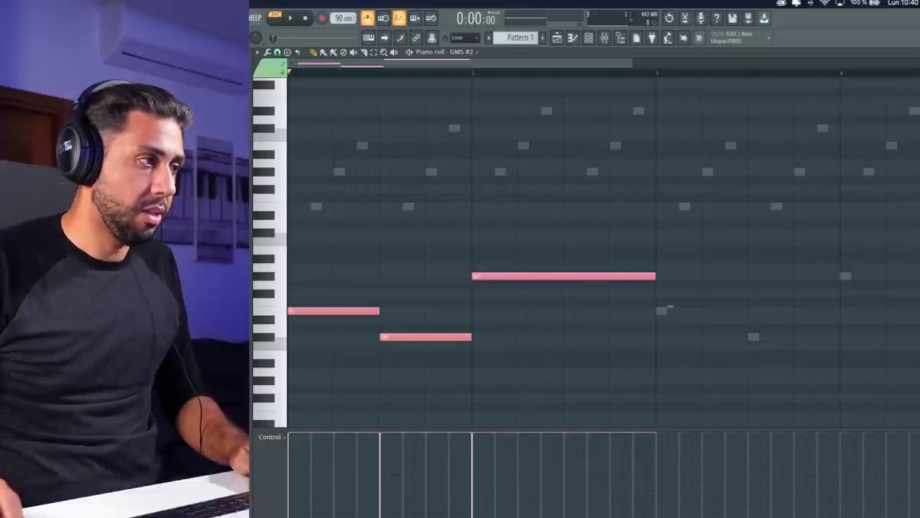
key(ctrl+b)
key(shift+Right)
key(ctrl+a)
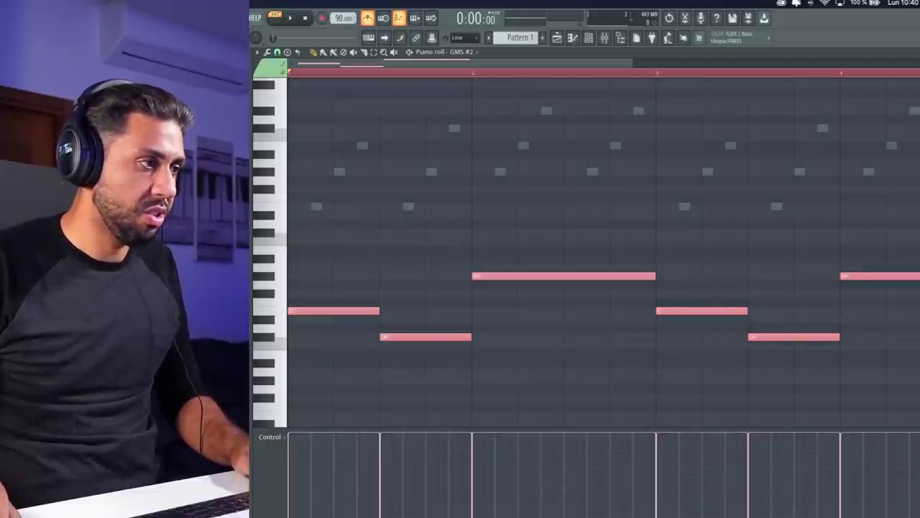
- Transpose all GMS #2 notes down one octave, play the pattern, and return to the channel rack with playback stopped
scroll(587, 251, down, 5)
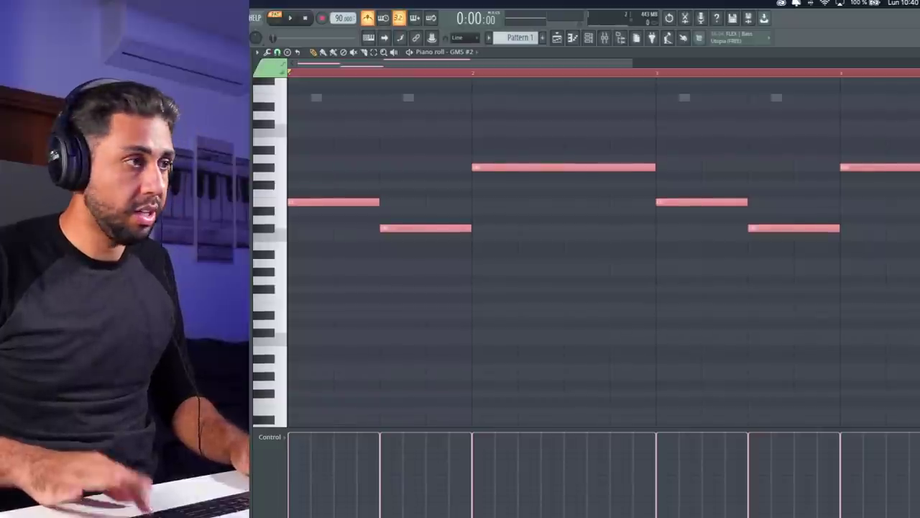
key(ctrl+Down)
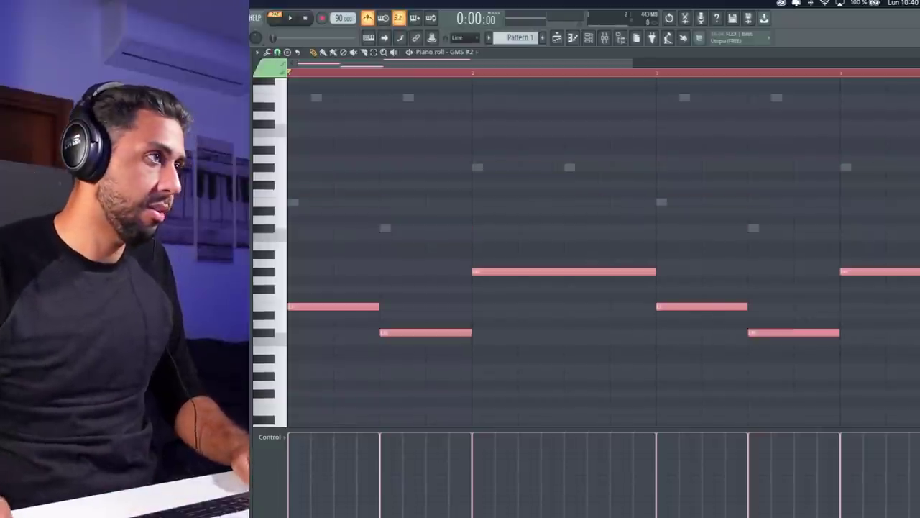
key(space)
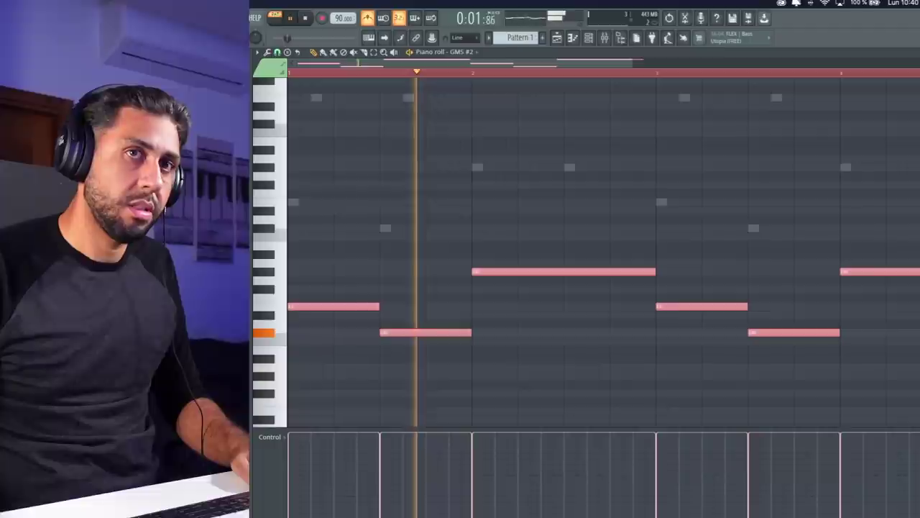
key(F7)
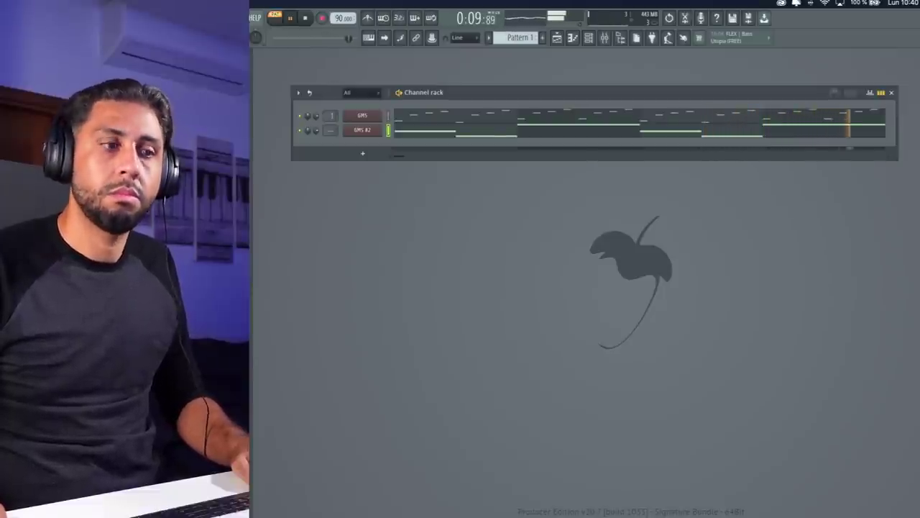
key(space)
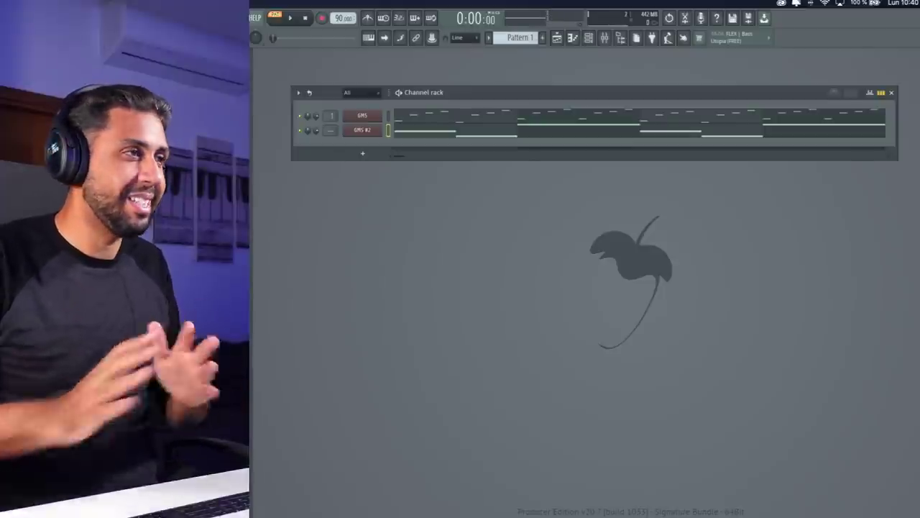
- Add a FLEX channel and load the Synpluck Body preset from the Mobile Synth Pluck pack
click(363, 153)
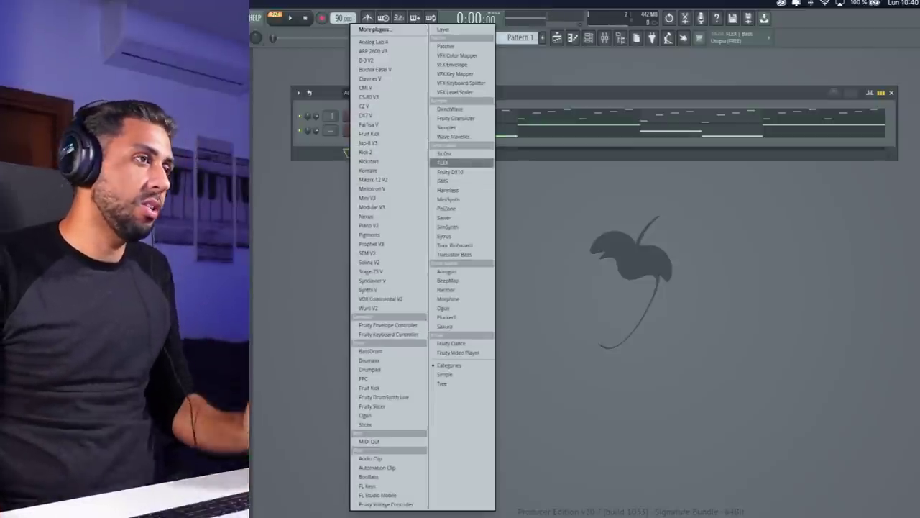
click(460, 163)
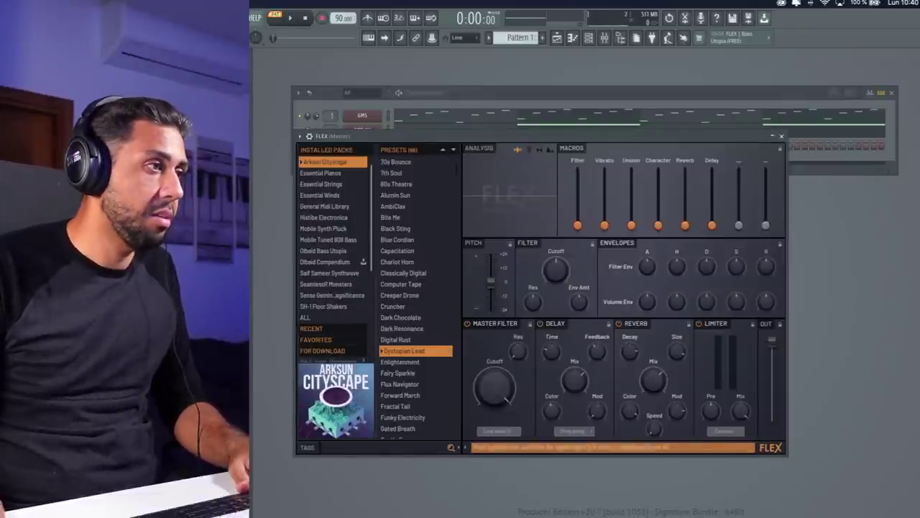
click(323, 228)
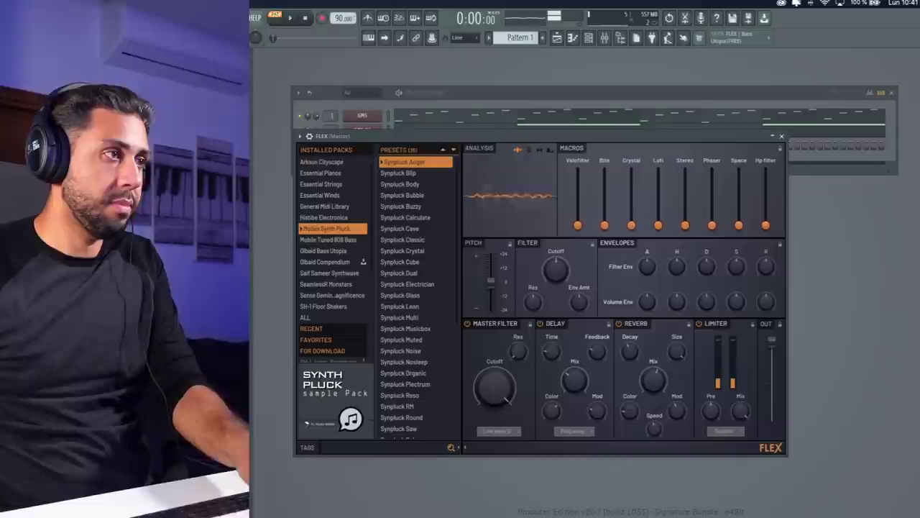
key(Down)
key(Down)
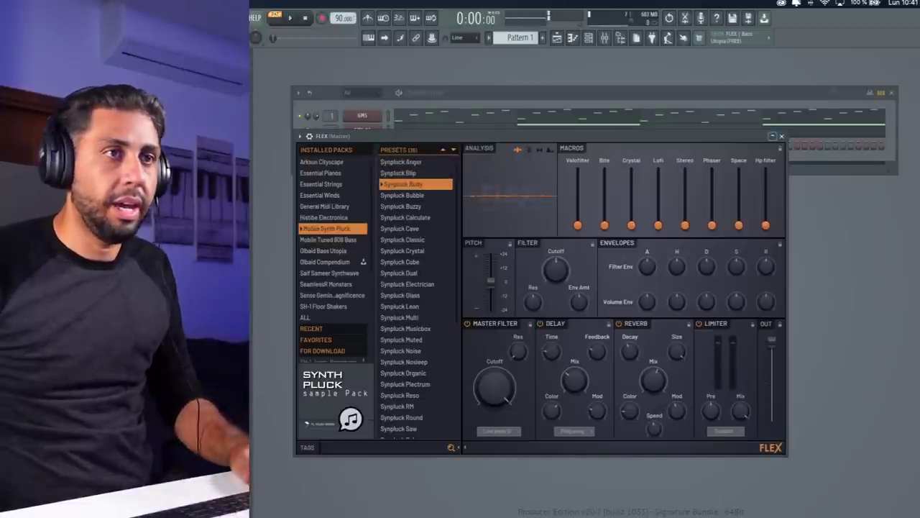
key(Escape)
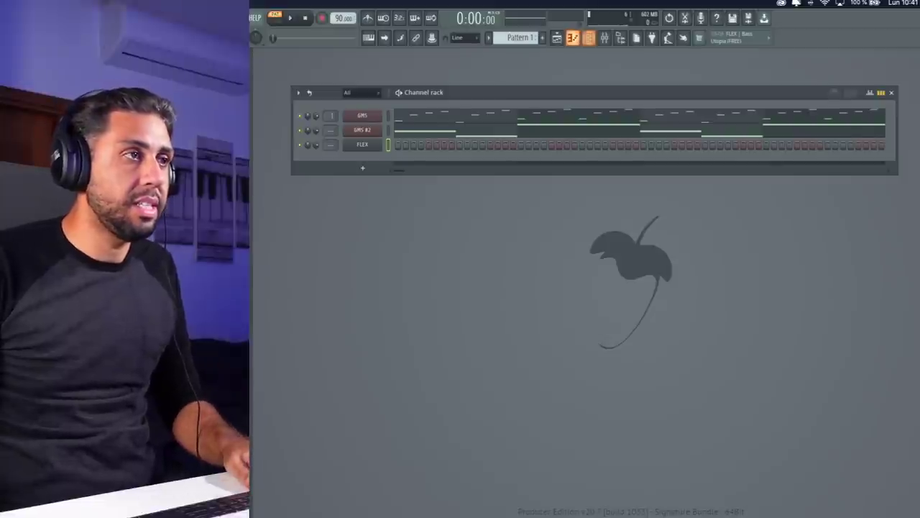
- Build a short off-beat E–G#–B chord in the FLEX piano roll's first bar and repeat it a beat after
key(F7)
scroll(587, 245, up, 4)
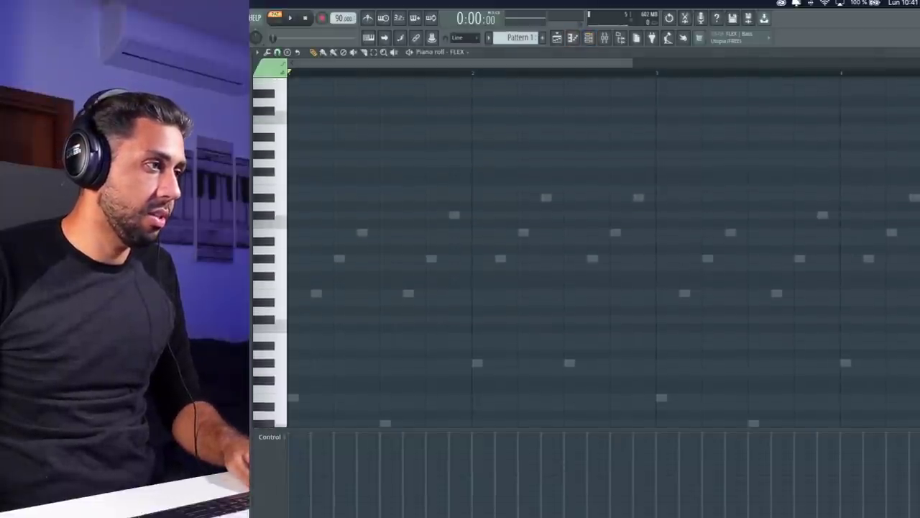
click(316, 292)
drag(494, 293, 322, 293)
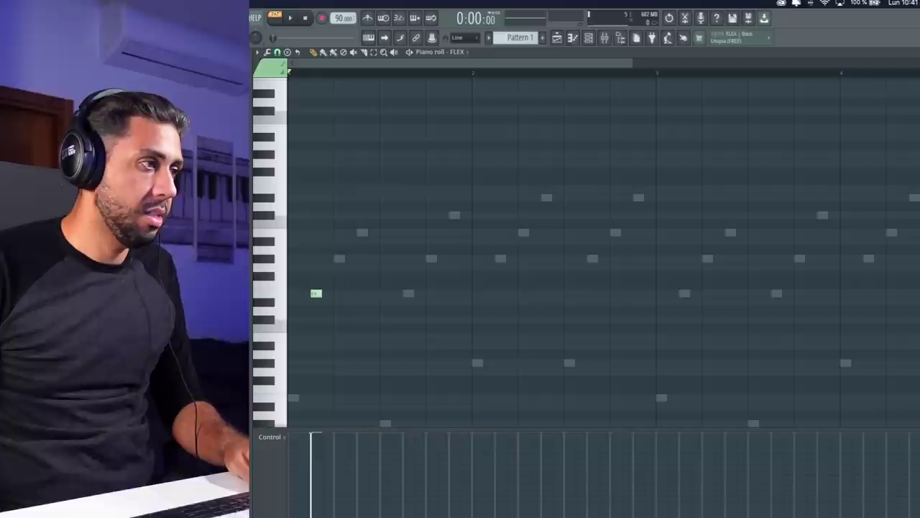
drag(342, 203, 289, 323)
key(ctrl+b)
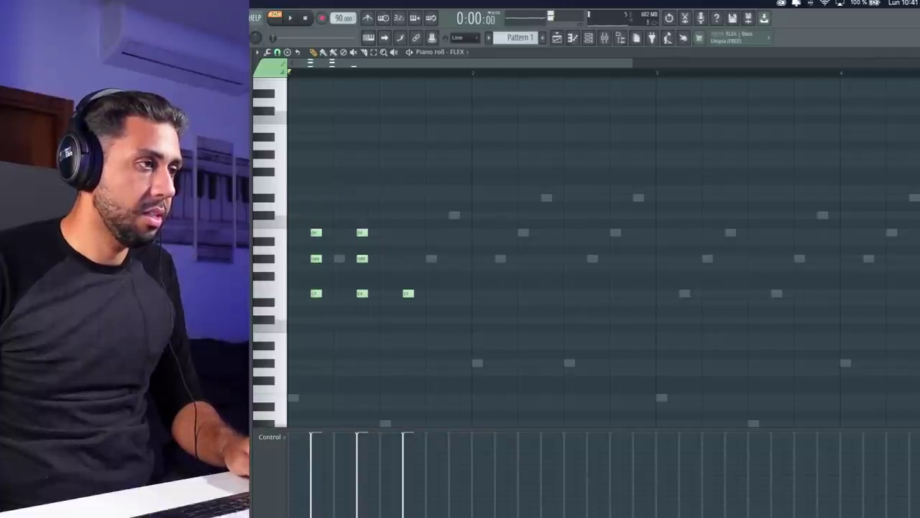
- Build a C#–E–G# chord in the second half of bar 1, placing the C# an octave lower, and duplicate it one beat on
click(408, 215)
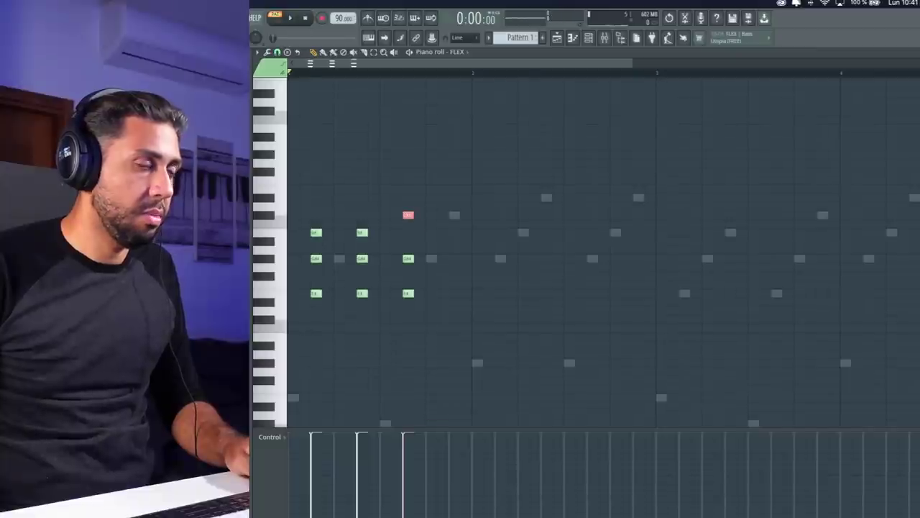
key(ctrl+Down)
drag(386, 247, 439, 349)
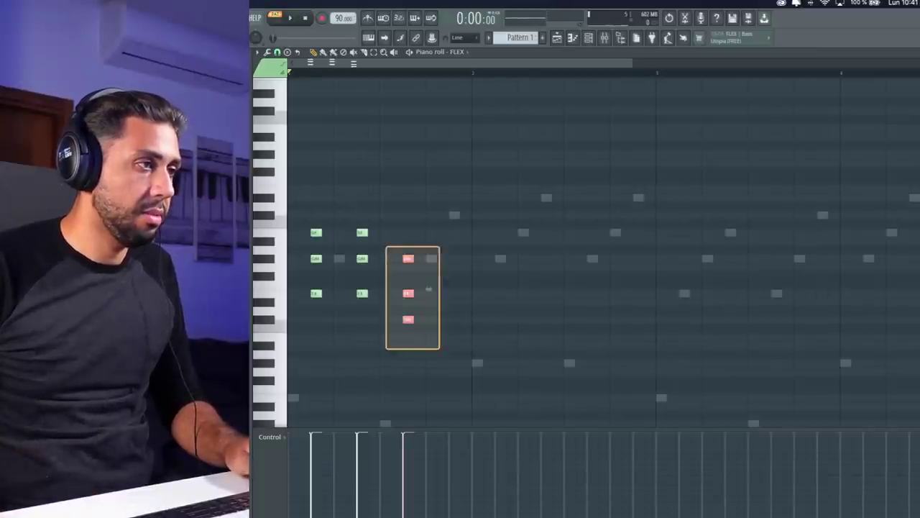
drag(428, 288, 473, 290)
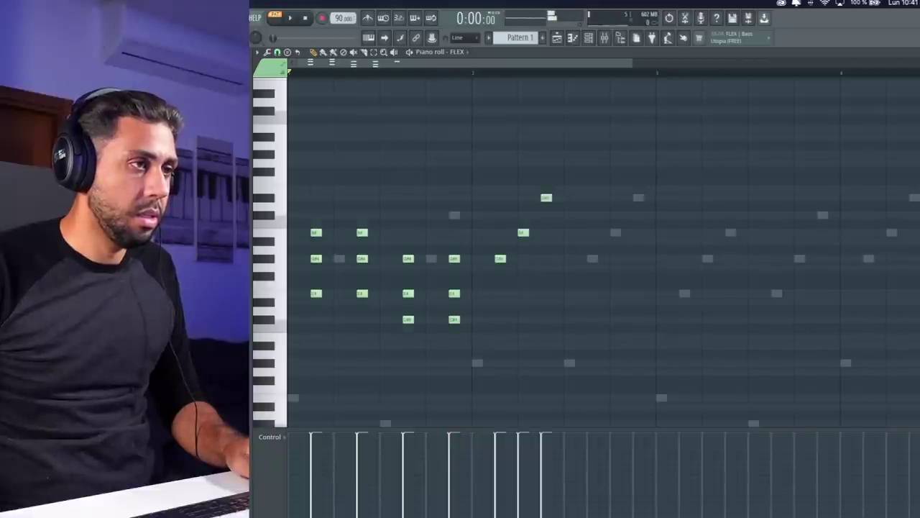
- Build a D#–G#–B chord with a lowered D#, repeat it through bar 2, and duplicate the two bars after themselves
click(547, 197)
key(ctrl+Down)
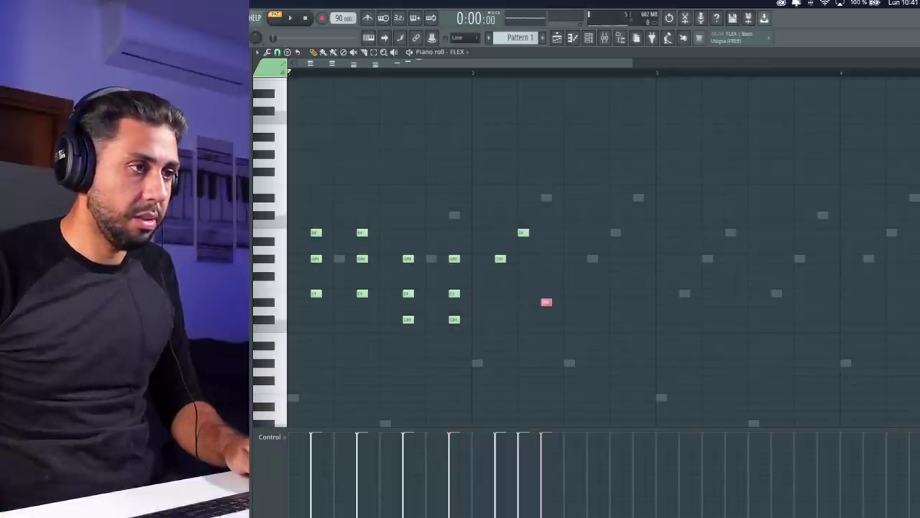
drag(523, 232, 503, 314)
drag(521, 268, 659, 275)
key(ctrl+a)
drag(454, 293, 822, 293)
- Play the pattern and try all FLEX chords one octave higher
key(space)
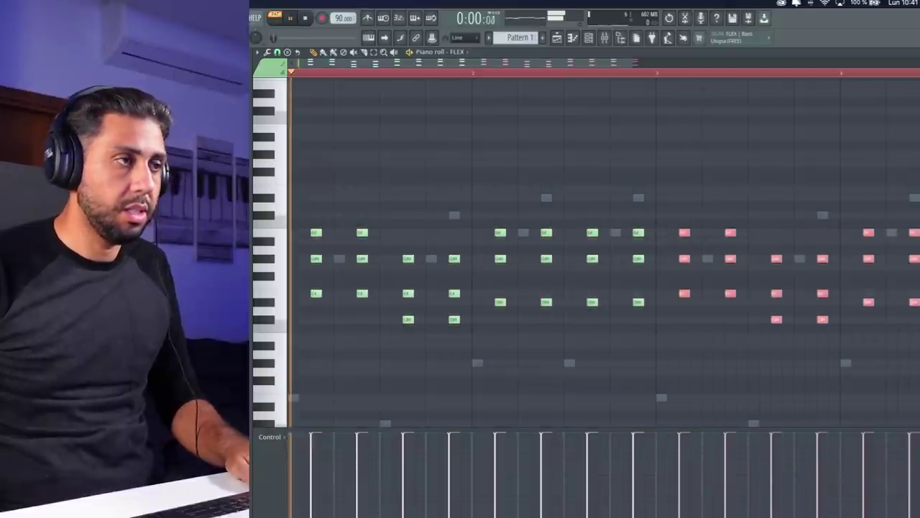
key(ctrl+a)
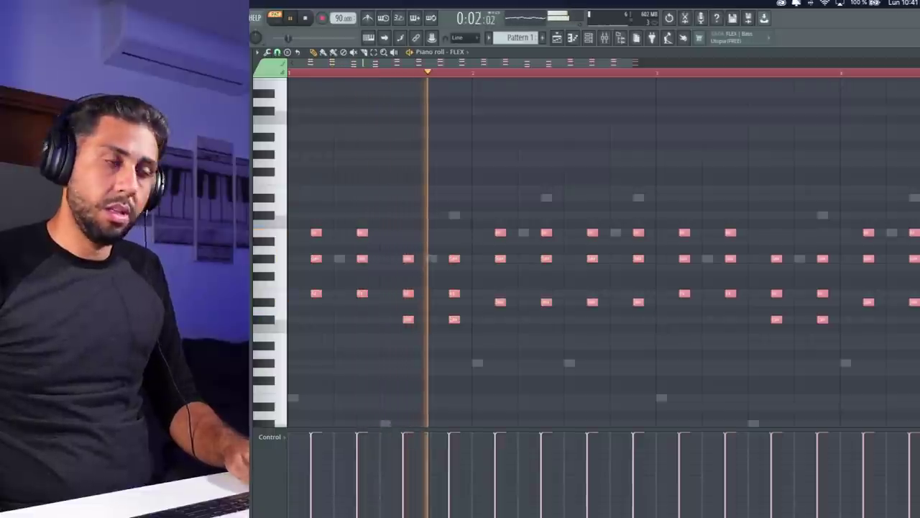
key(ctrl+Up)
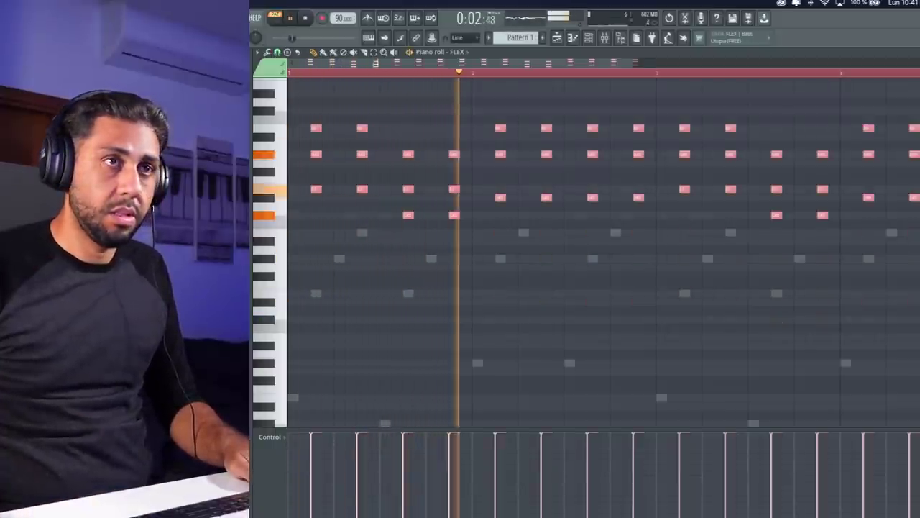
- Raise the Bite and Hp filter macros of the FLEX channel while the pattern plays, and close its settings
key(F7)
click(362, 144)
key(space)
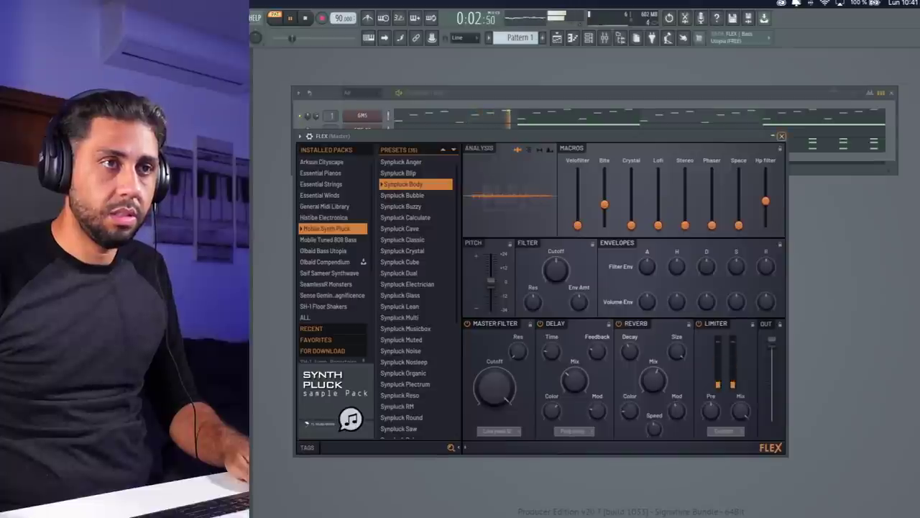
key(Escape)
- Transpose all FLEX chords back down one octave, listen to the pattern and stop playback in the channel rack
key(F7)
key(ctrl+a)
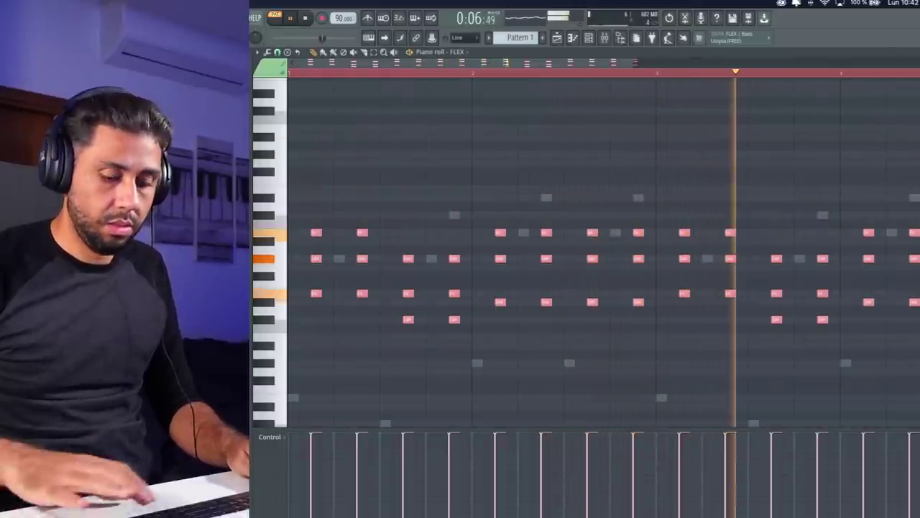
key(Escape)
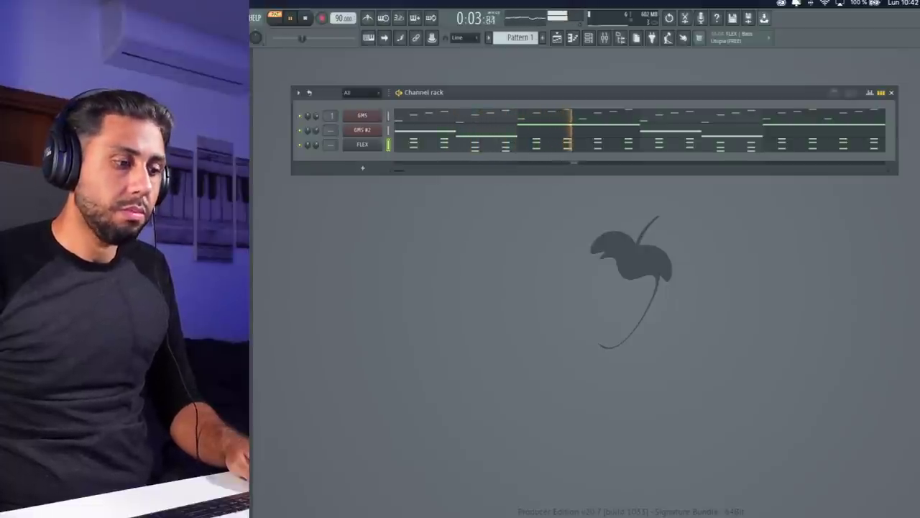
key(space)
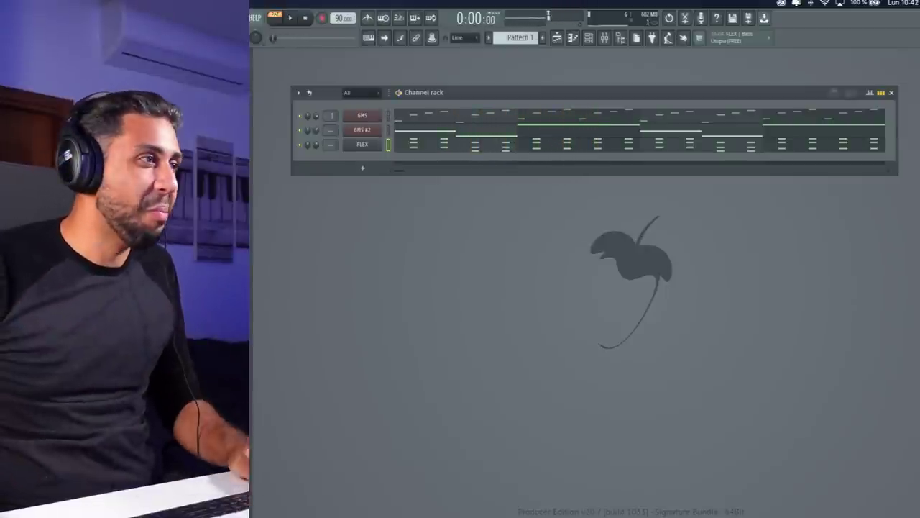
- Add a 3x Osc channel, close its settings and place it first in the channel rack
click(362, 168)
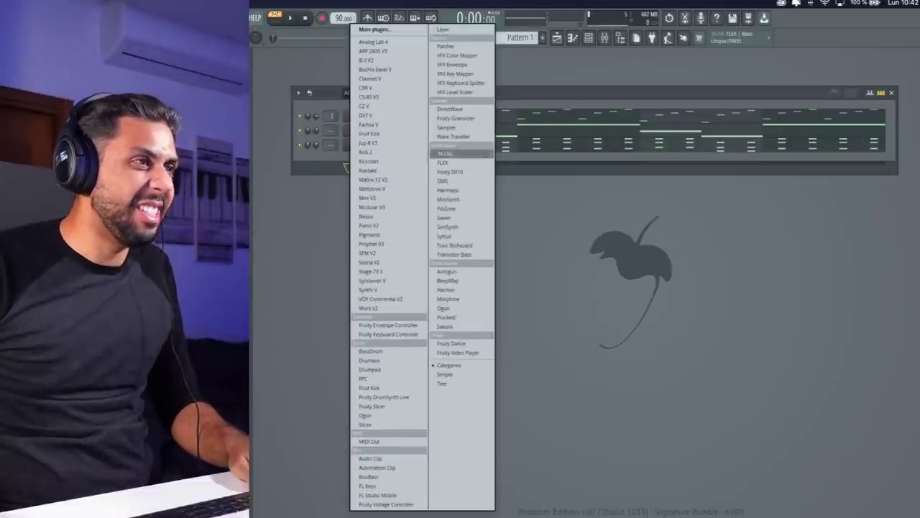
click(445, 153)
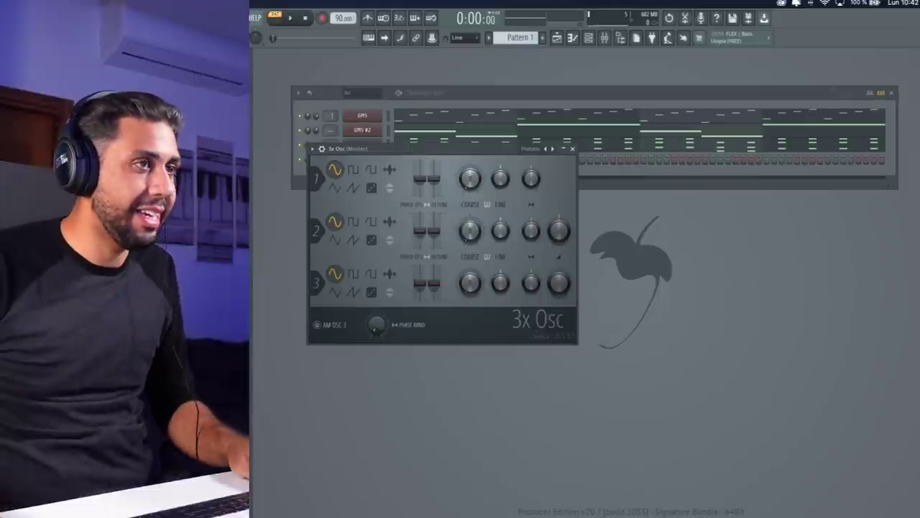
key(Escape)
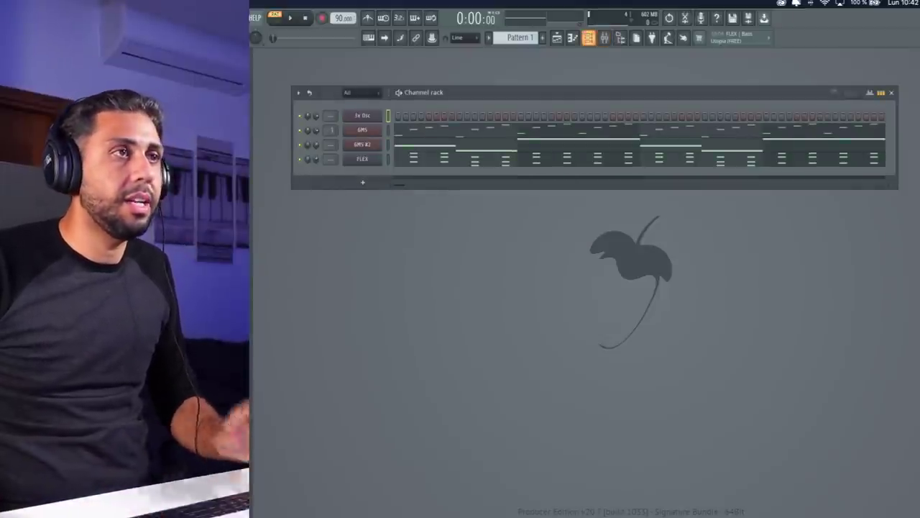
- Enter E, C# and two G# bass notes in the 3x Osc piano roll across two bars, with reduced velocities
key(F7)
scroll(604, 252, down, 5)
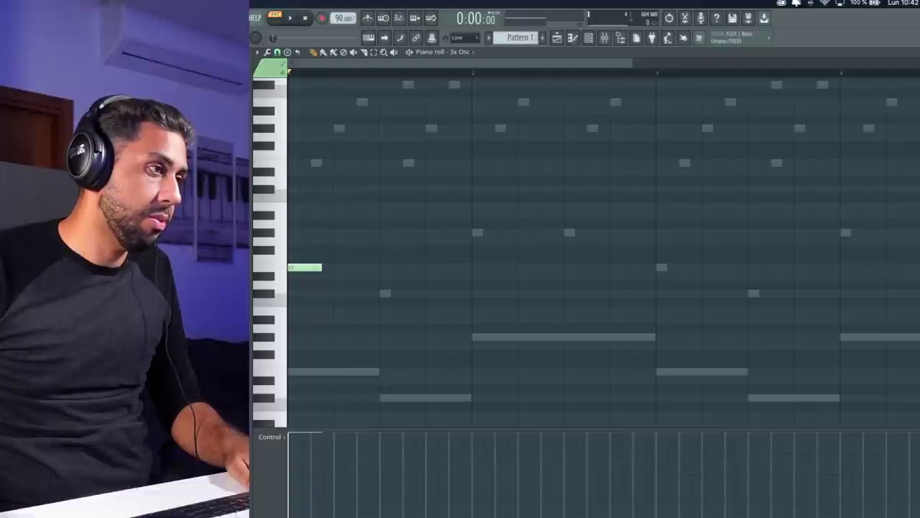
click(387, 293)
click(479, 232)
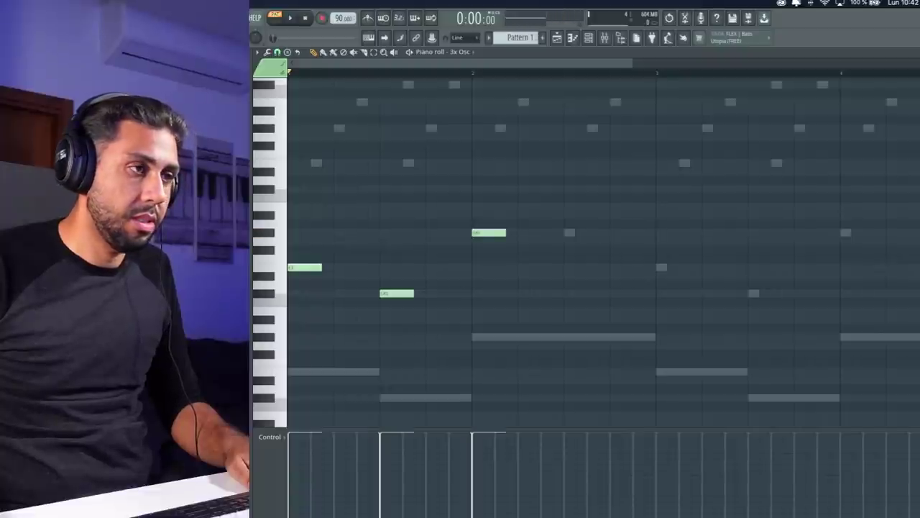
click(571, 232)
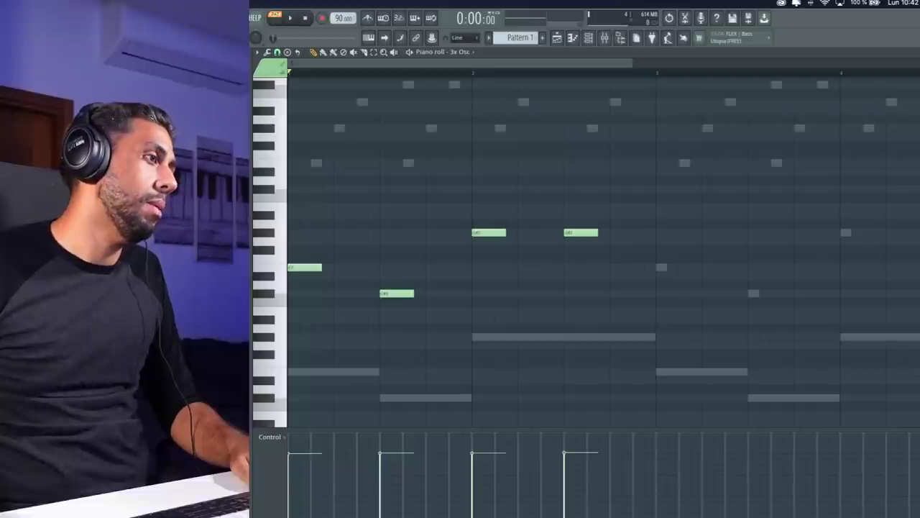
- Fill the 3x Osc bass gaps with short B and E notes in bar one and two D# notes in bar two, auditioning the line
click(342, 311)
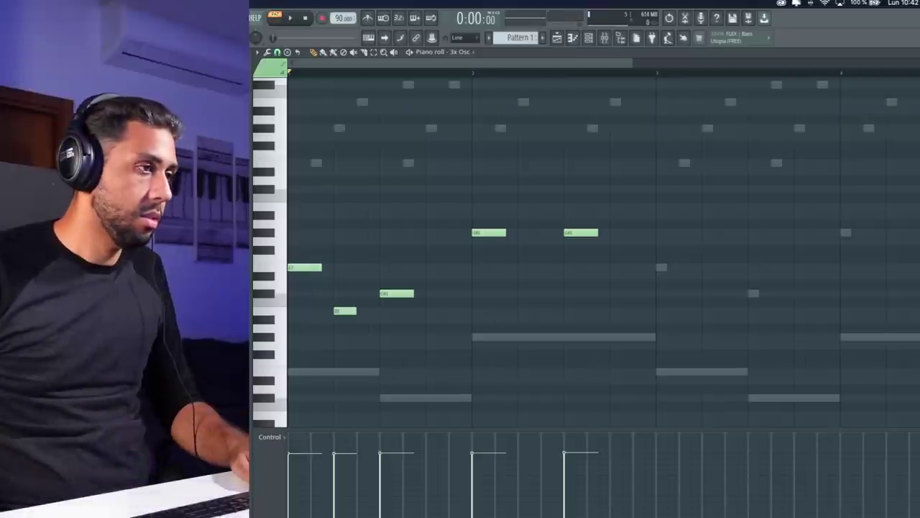
key(Down)
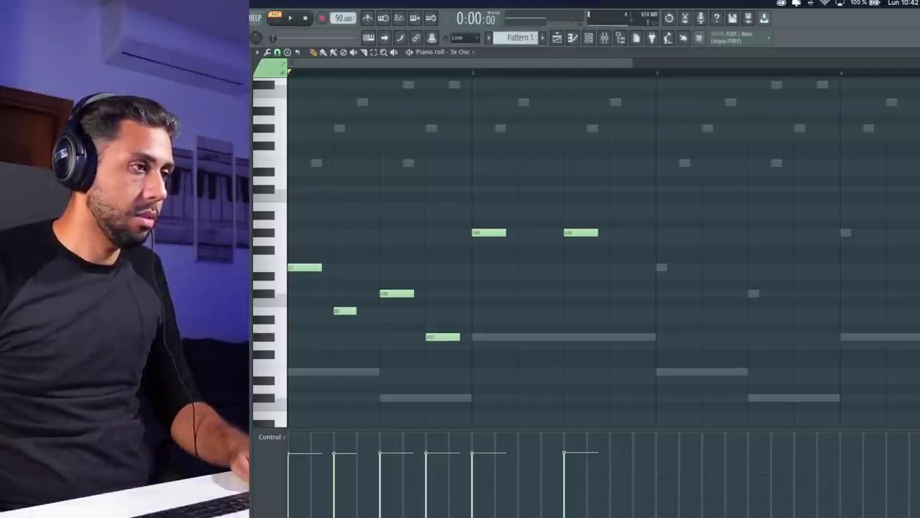
key(space)
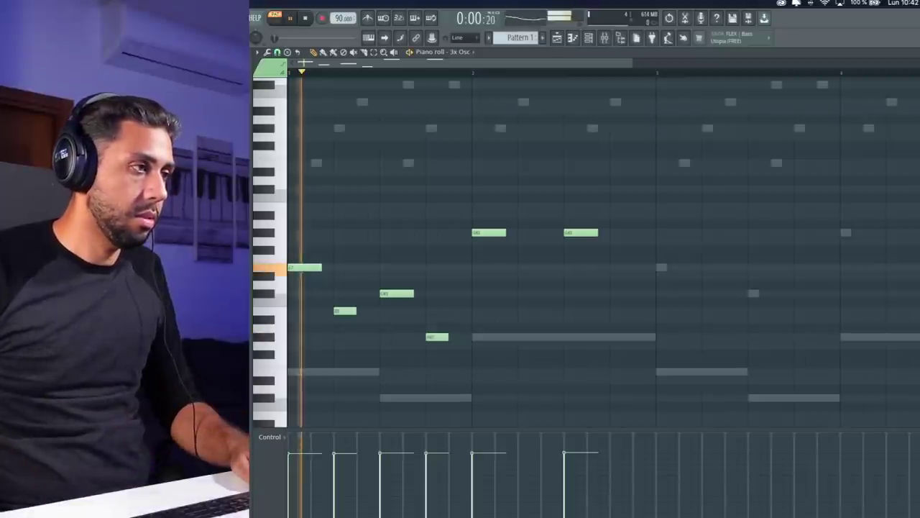
key(space)
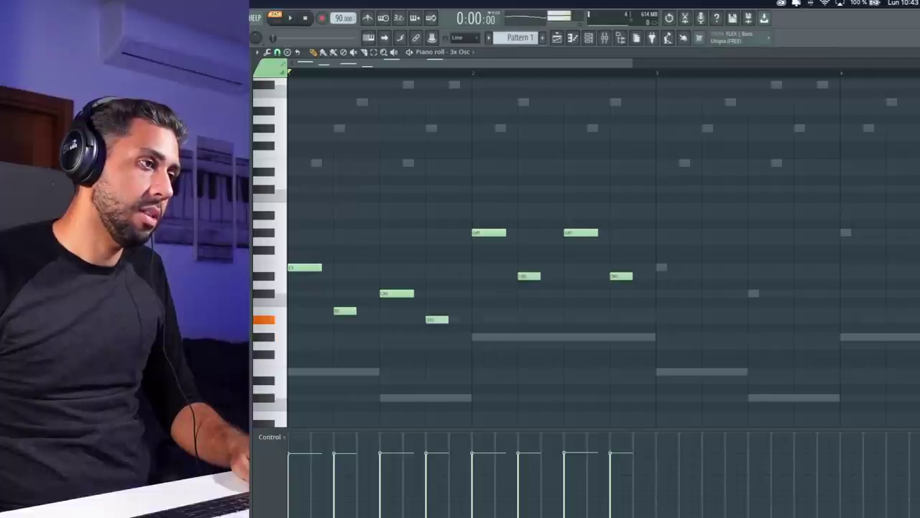
key(space)
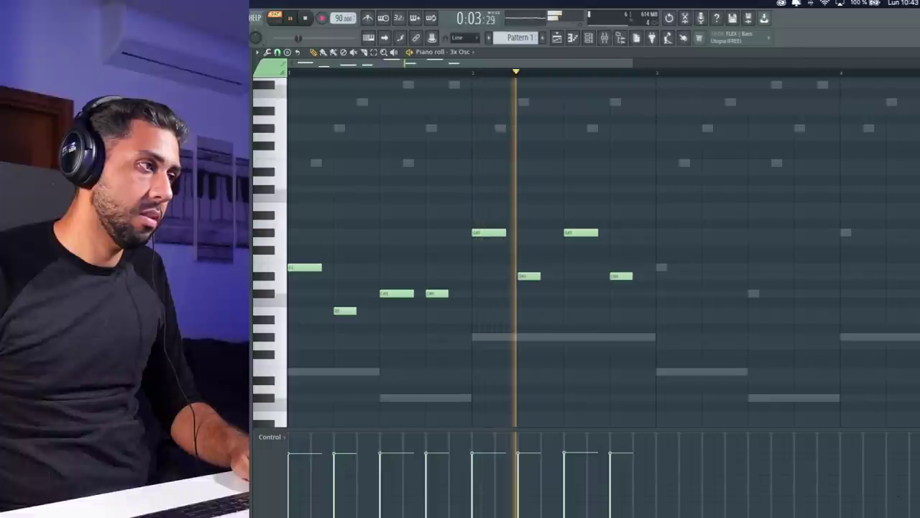
key(space)
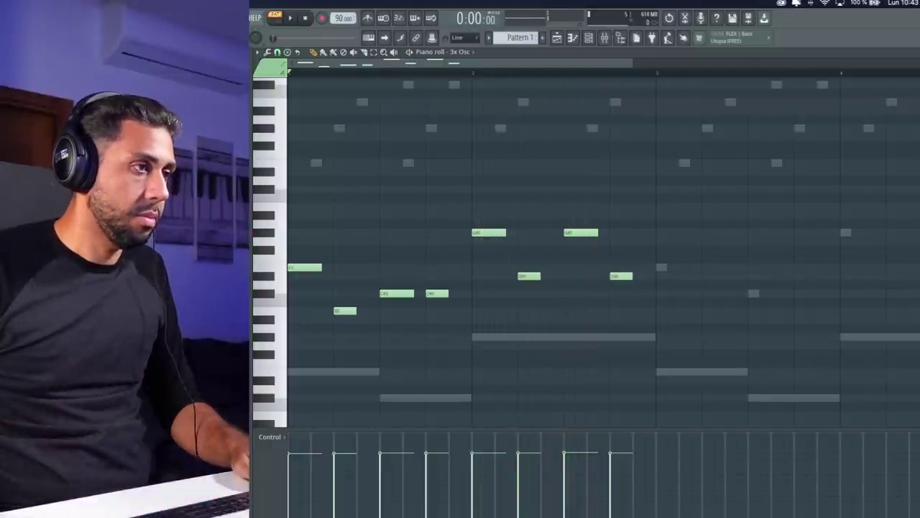
drag(437, 277, 437, 267)
key(space)
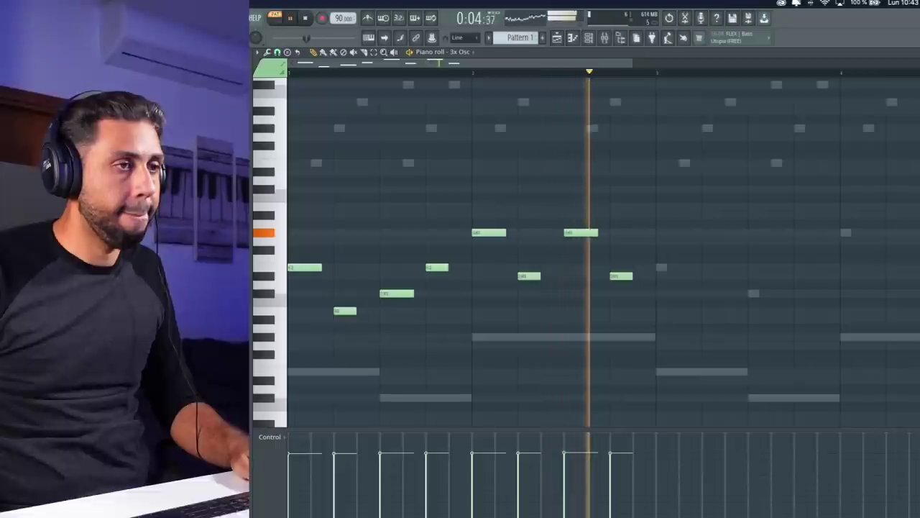
key(space)
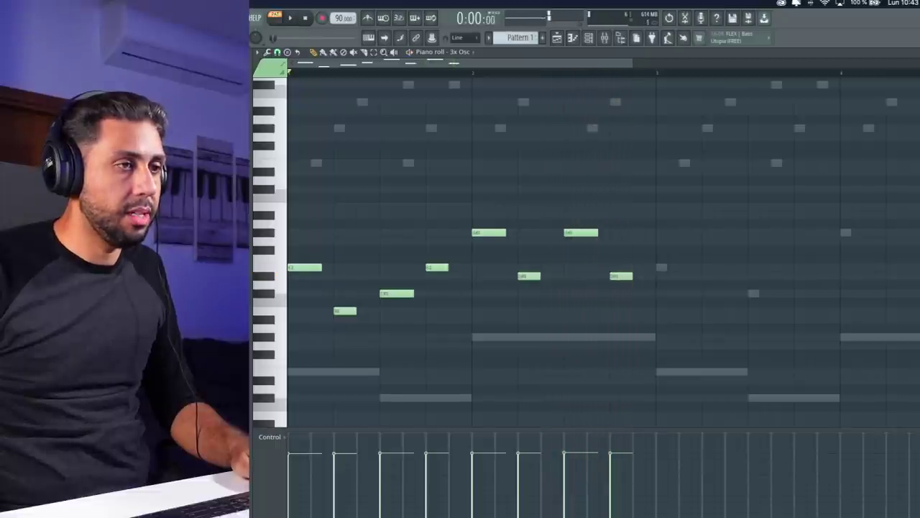
- Add a short closing note at the end of bar two of the bass line, trying lower pitches for it by ear
key(space)
key(space)
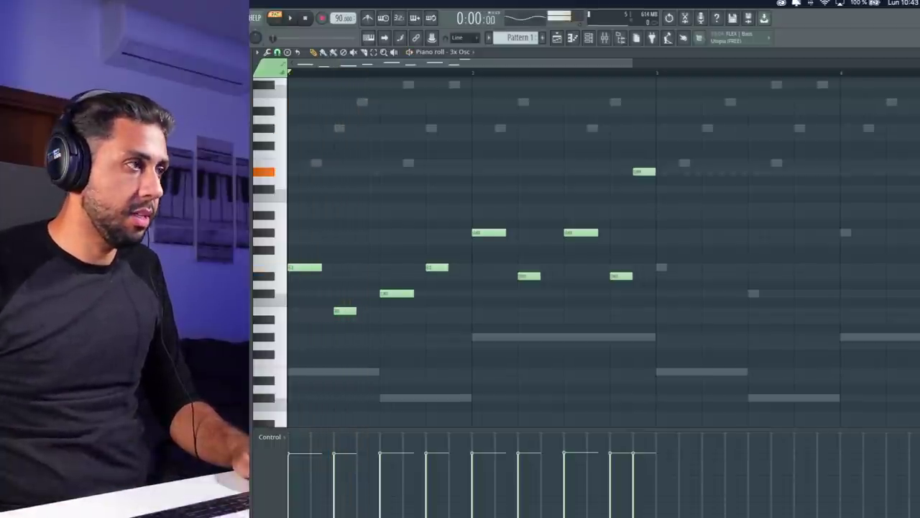
key(space)
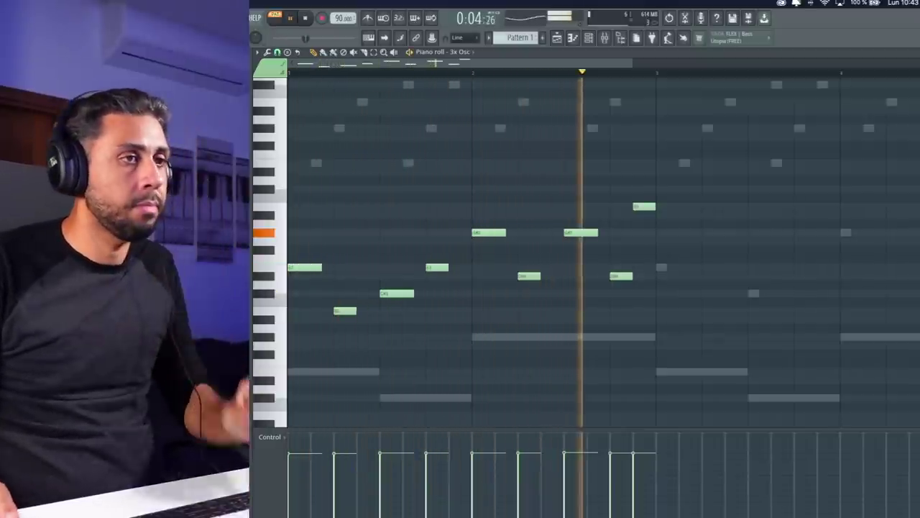
key(space)
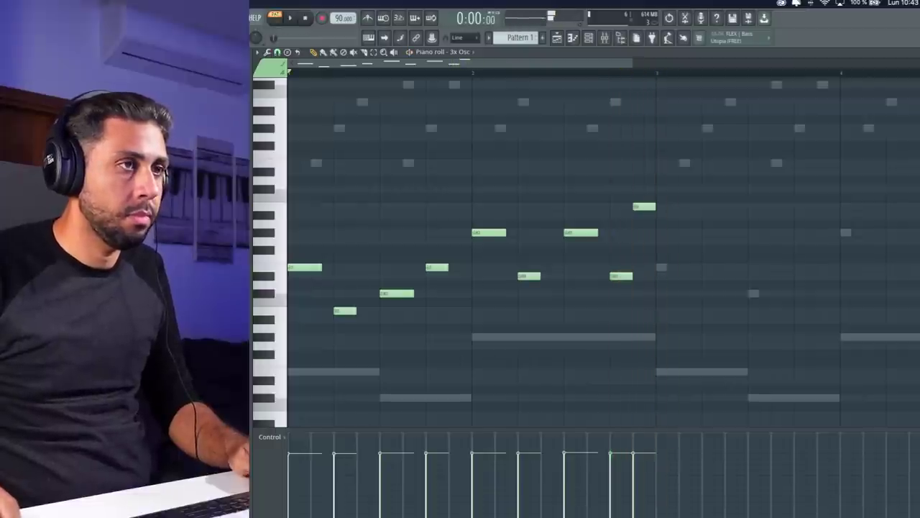
scroll(604, 252, up, 5)
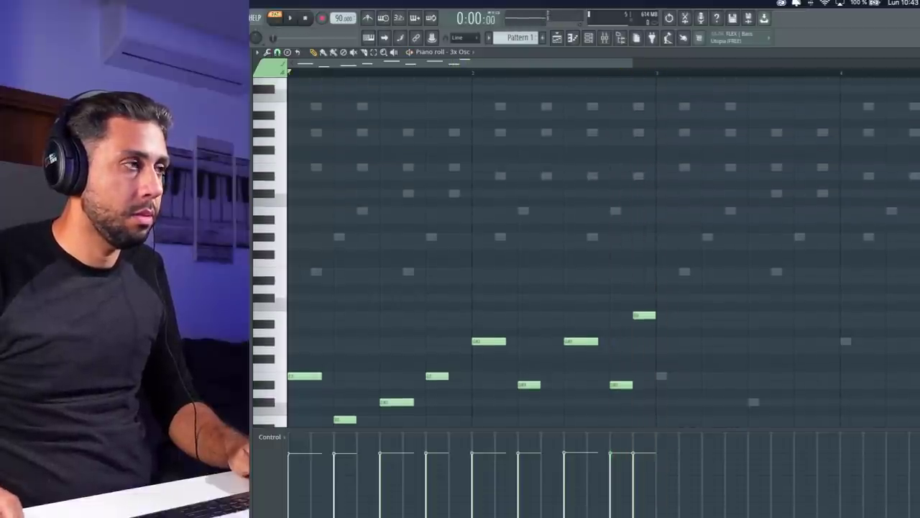
drag(644, 315, 644, 333)
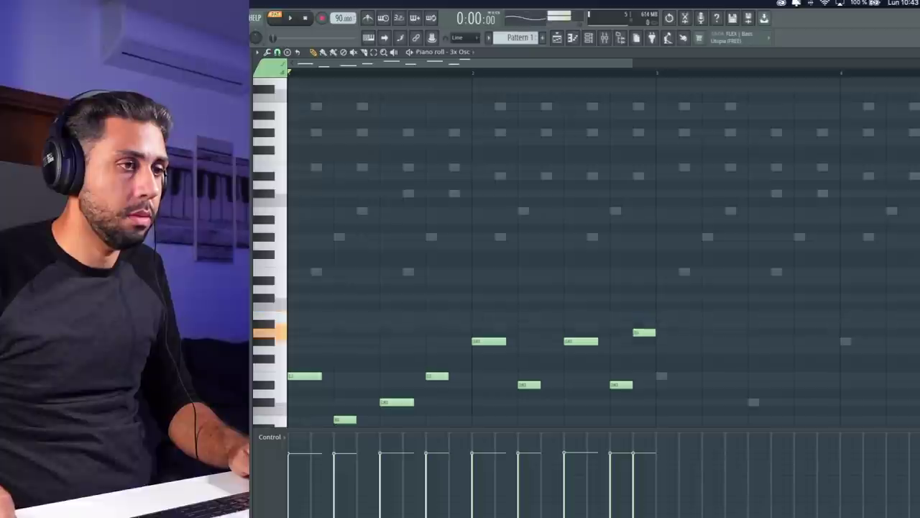
- Duplicate the whole two-bar bass line into bars three and four and listen to the pattern with all channels
key(ctrl+a)
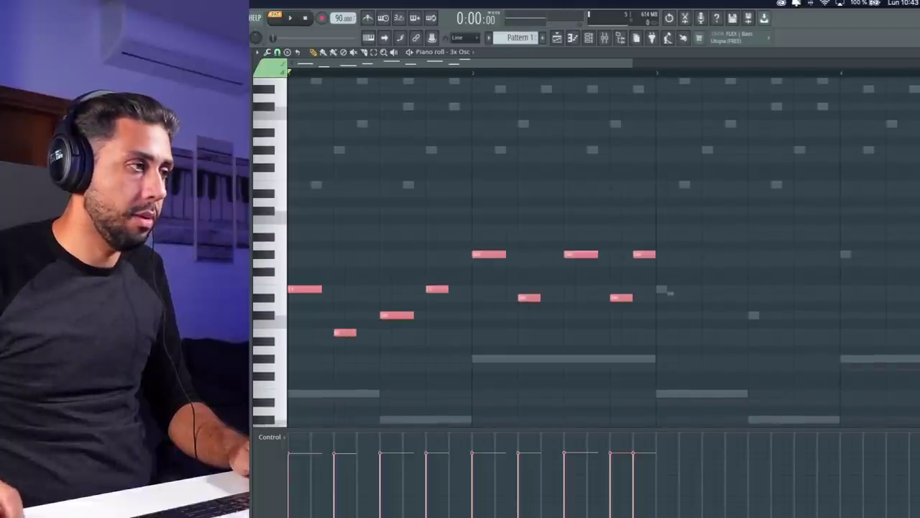
key(ctrl+b)
key(space)
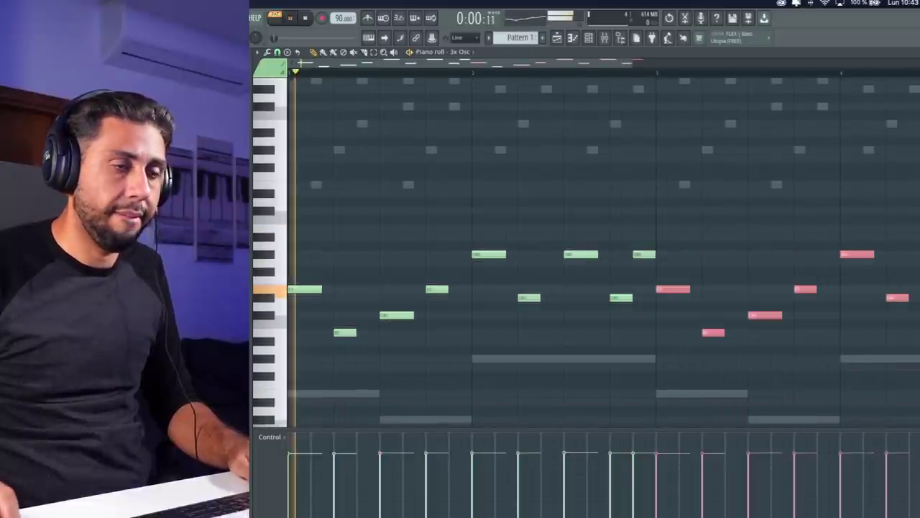
key(F7)
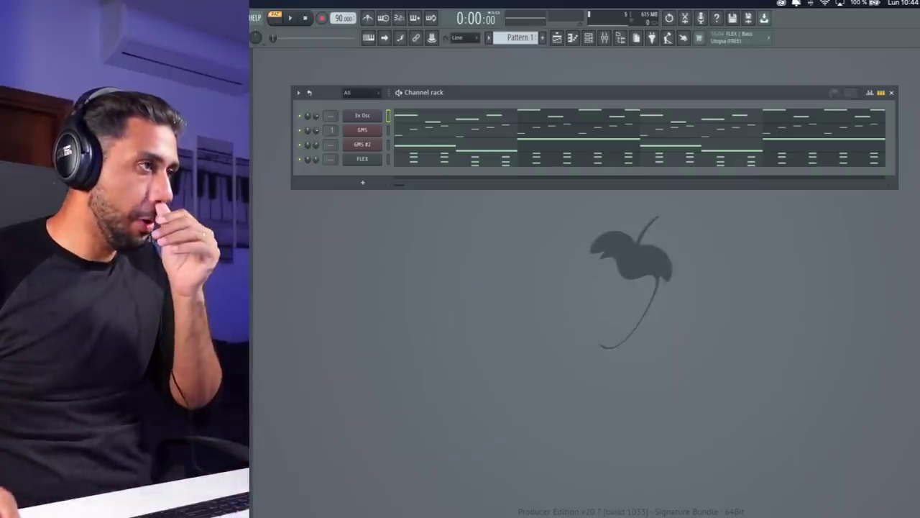
key(space)
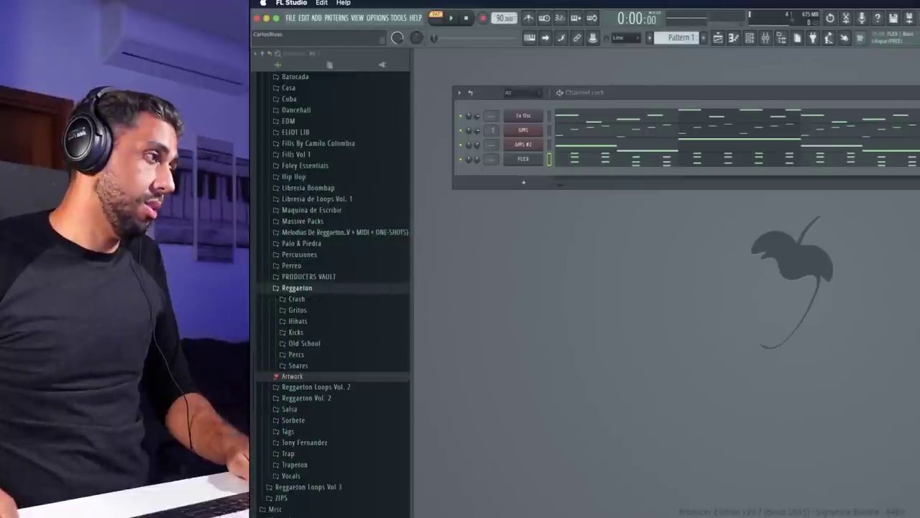
- Audition the drum loops in the Reggaeton Loops Vol. 2 folder, going down the list to Reggaeton_Japon 91Bpm
click(317, 291)
scroll(330, 324, down, 5)
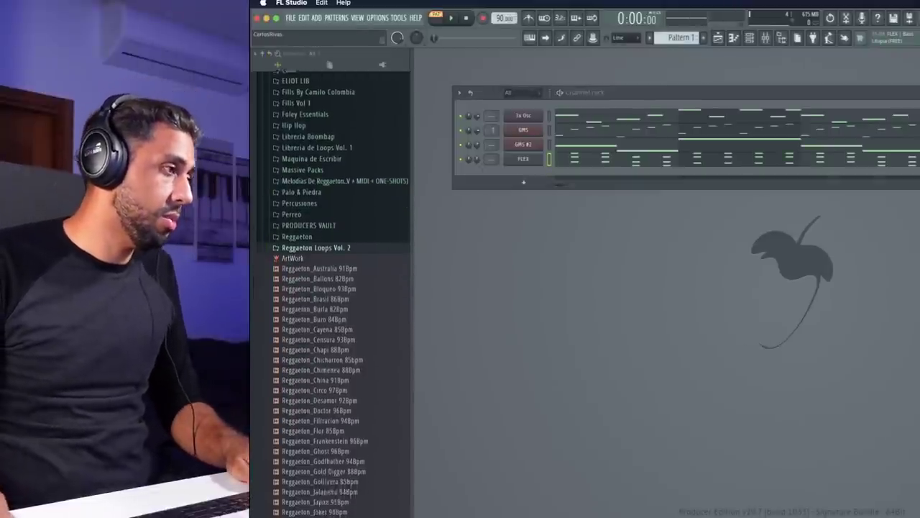
click(320, 342)
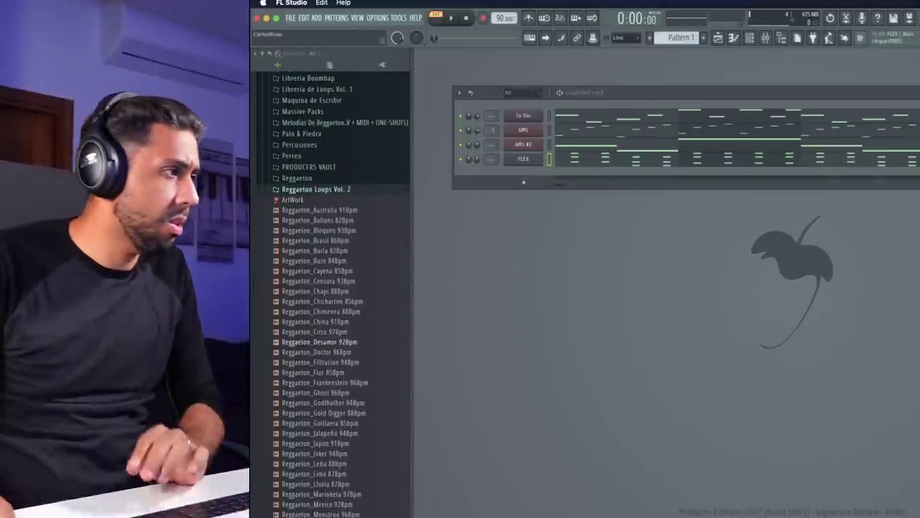
key(Down)
key(Down)
key(Down)
key(Down)
key(Down)
key(Down)
key(Down)
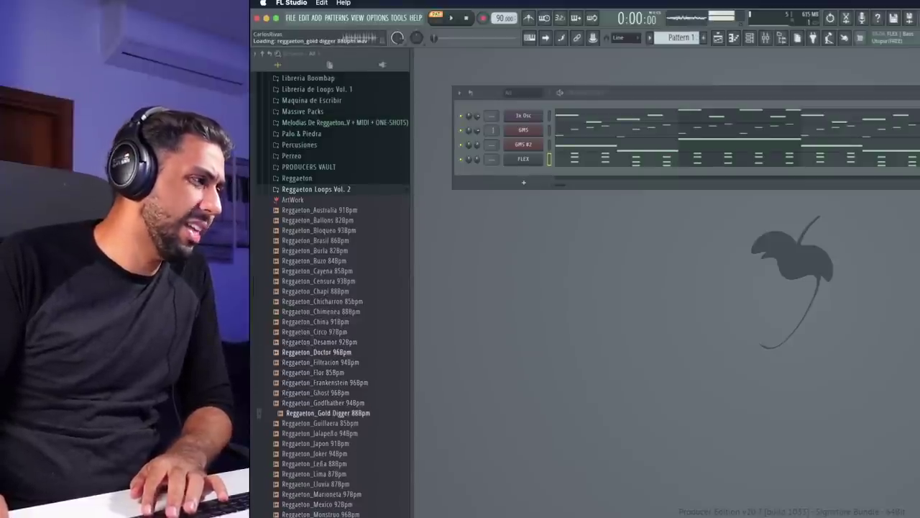
key(Down)
key(Down)
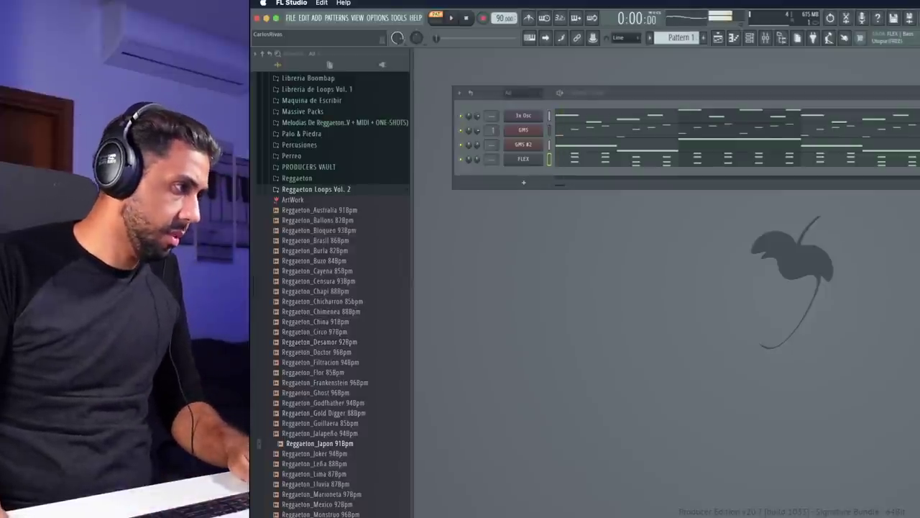
key(space)
- Load Reggaeton_Japon 91Bpm into a Slicex channel and duplicate its two bars of slices into bars three and four
right_click(335, 404)
click(369, 487)
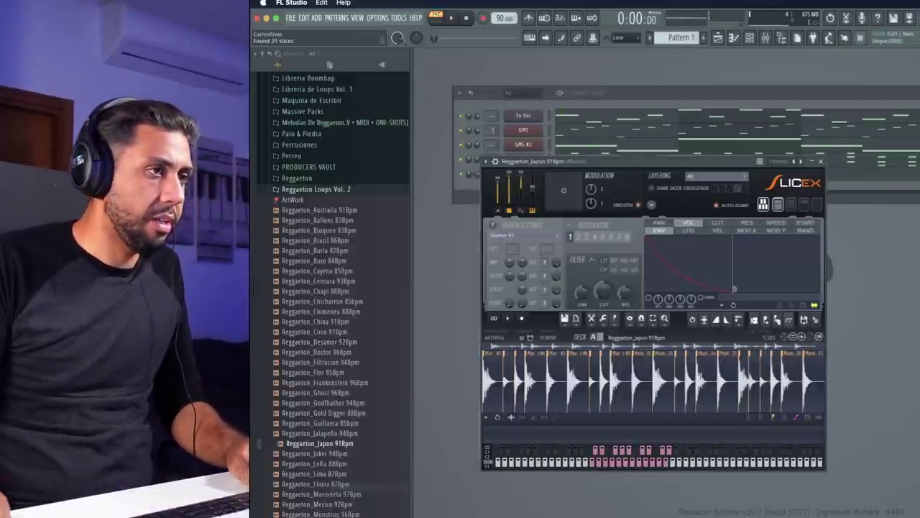
key(Escape)
key(F7)
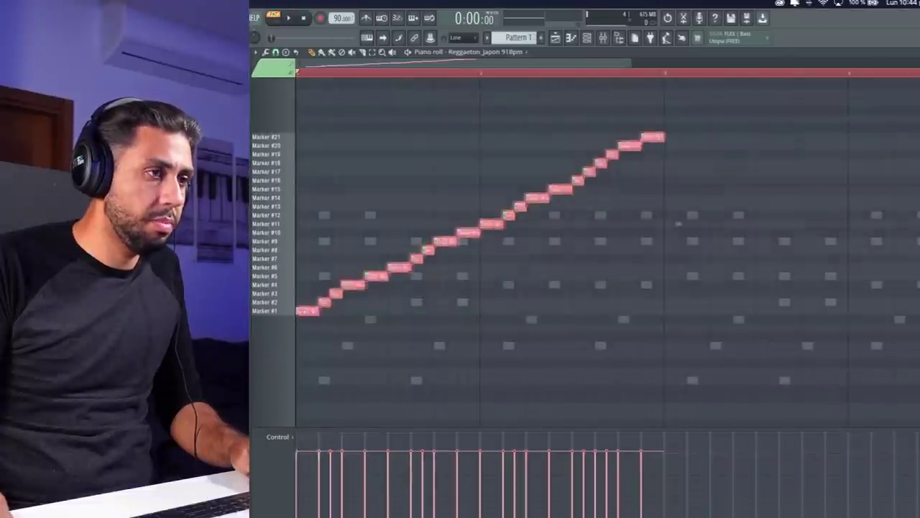
key(ctrl+b)
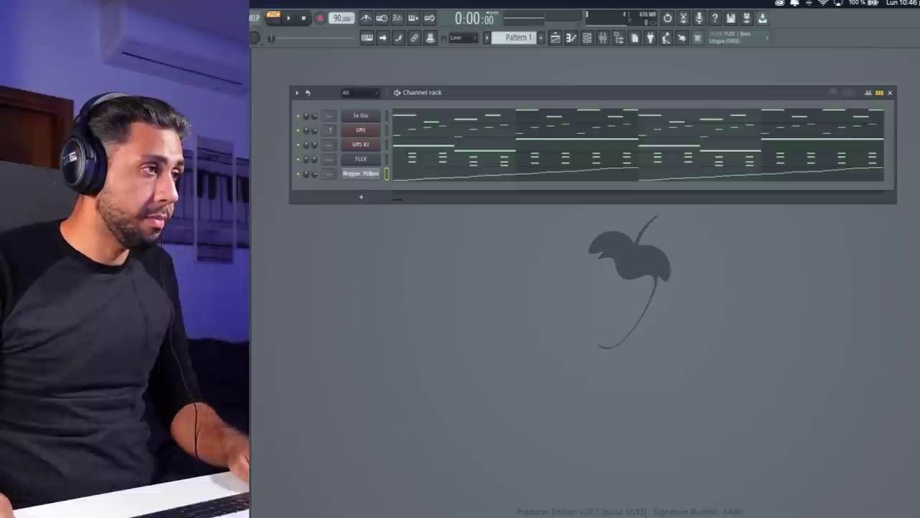
- Listen to the pattern with the drum loop and raise the velocities of all its slices to maximum in the piano roll
key(space)
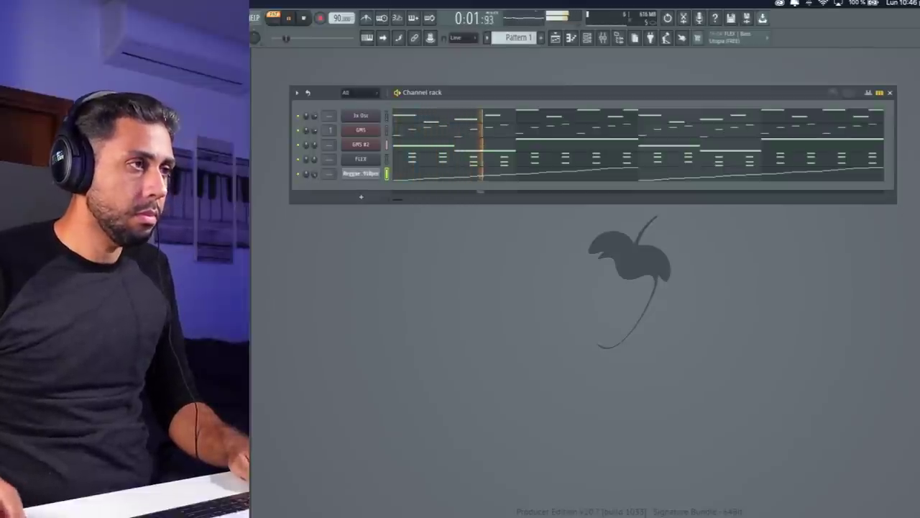
key(F7)
key(space)
scroll(608, 244, right, 2)
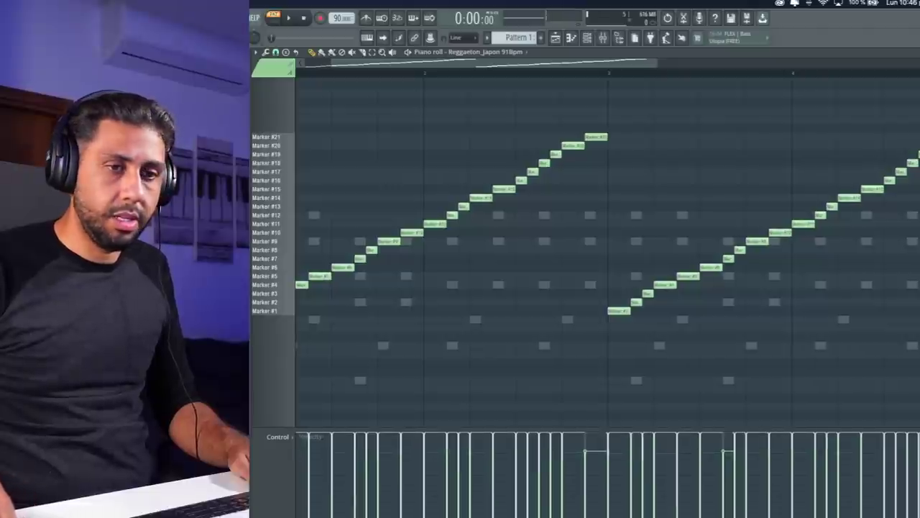
scroll(608, 244, left, 2)
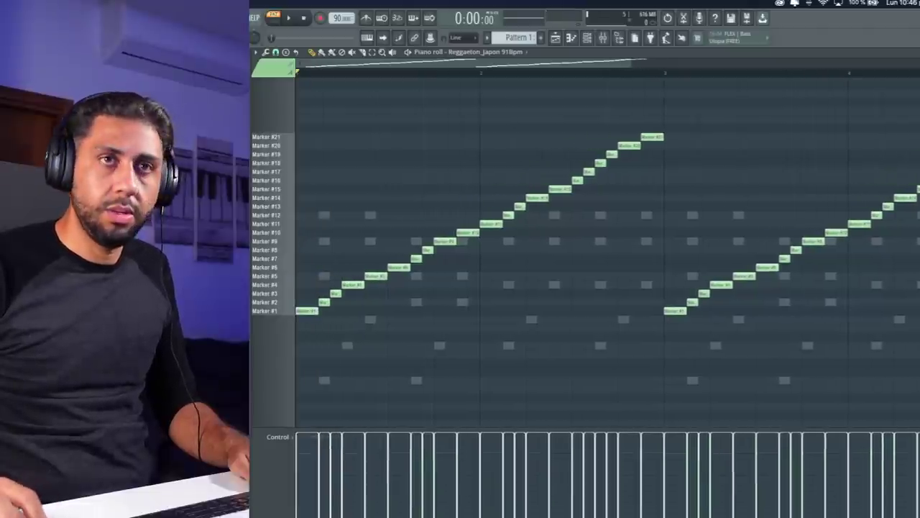
key(F7)
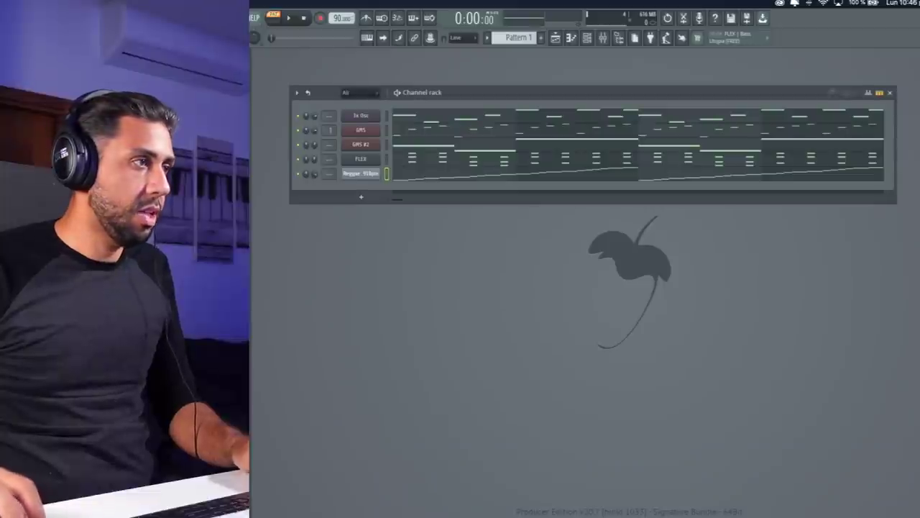
- Move the Reggaeton_Japon drum loop channel to the first position in the channel rack
key(alt+Up)
key(alt+Up)
key(alt+Up)
key(alt+Up)
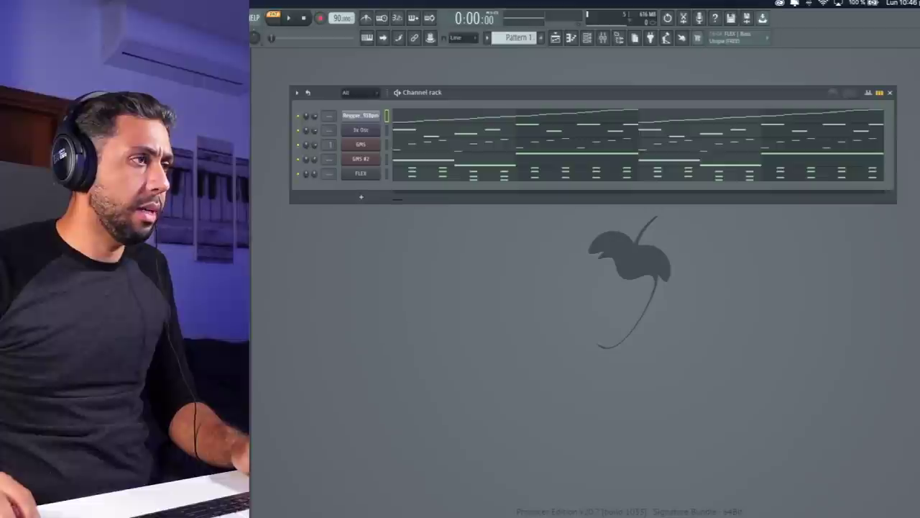
- Reorder the melodic channels so that GMS #2 and FLEX both come before GMS in the channel rack
key(Down)
key(Down)
key(Down)
key(alt+Up)
key(Down)
key(Down)
key(alt+Up)
- Split Pattern 1 by channel in the playlist so each instrument gets its own pattern
right_click(301, 116)
click(322, 127)
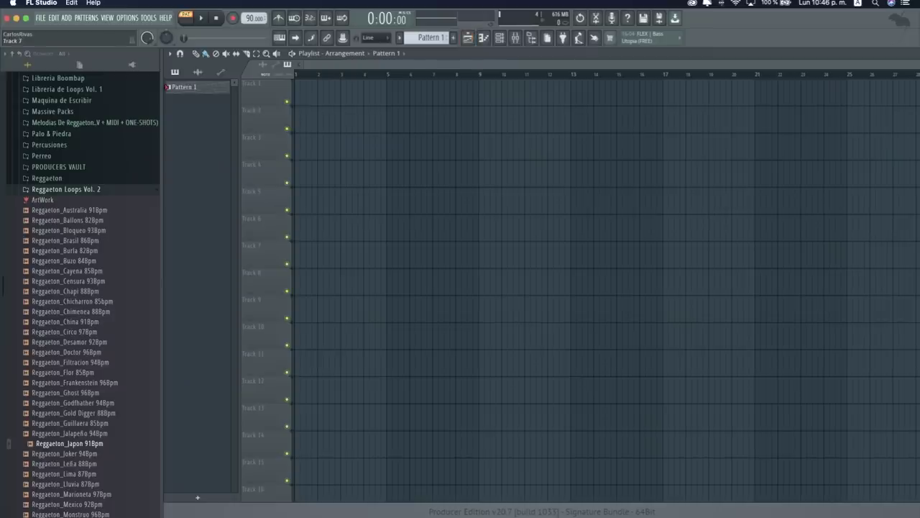
right_click(192, 89)
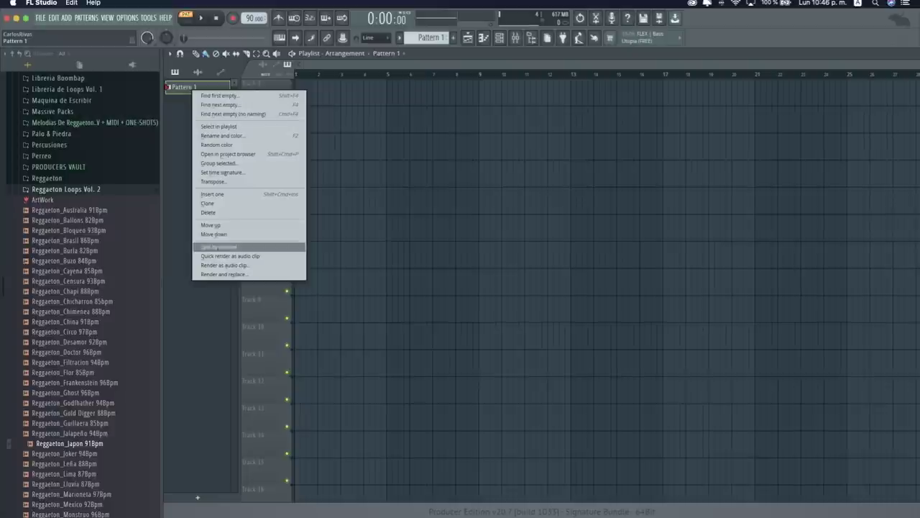
click(218, 247)
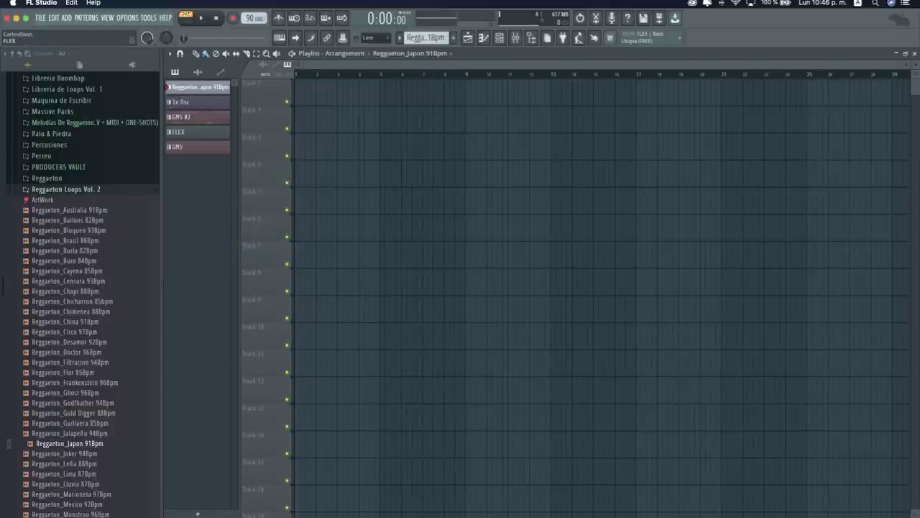
- Place the GMS pattern on Track 1 at bars 1 and 5, then FLEX on Track 2 and GMS #2 on Track 3 at bar 5
drag(302, 140, 302, 86)
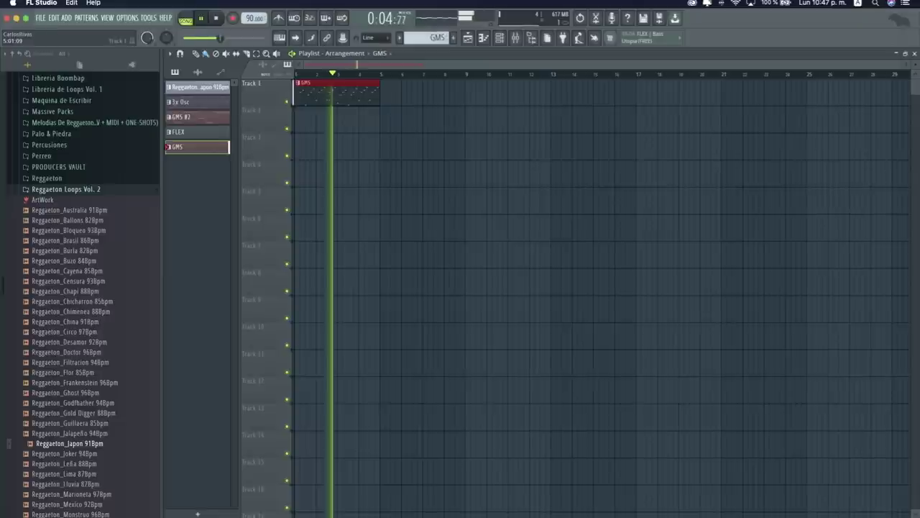
click(383, 85)
click(198, 131)
click(383, 112)
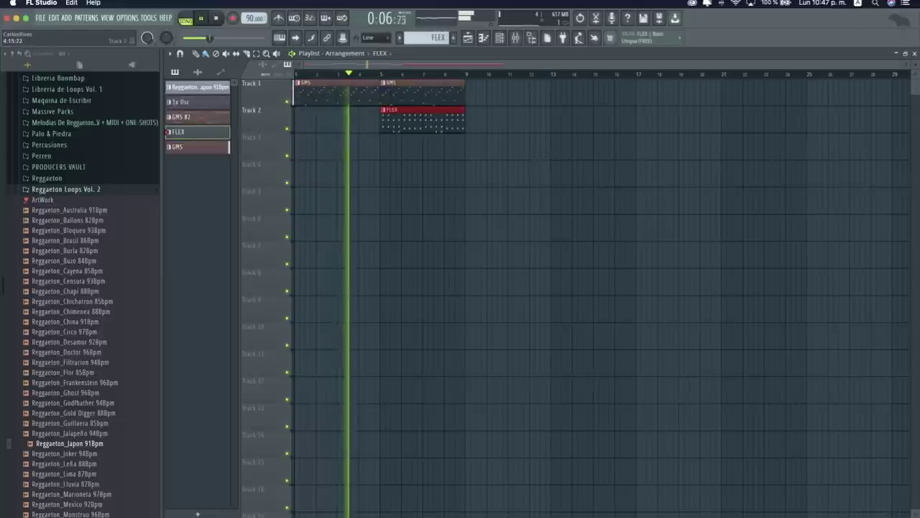
click(198, 116)
click(383, 138)
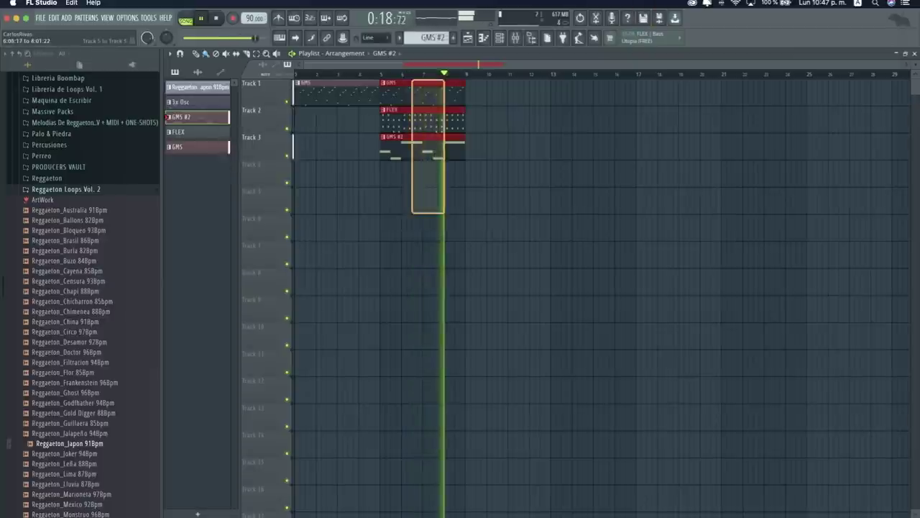
- Duplicate the GMS, FLEX and GMS #2 clips of the bar 5 section to bar 9 and stop playback
key(ctrl+b)
key(space)
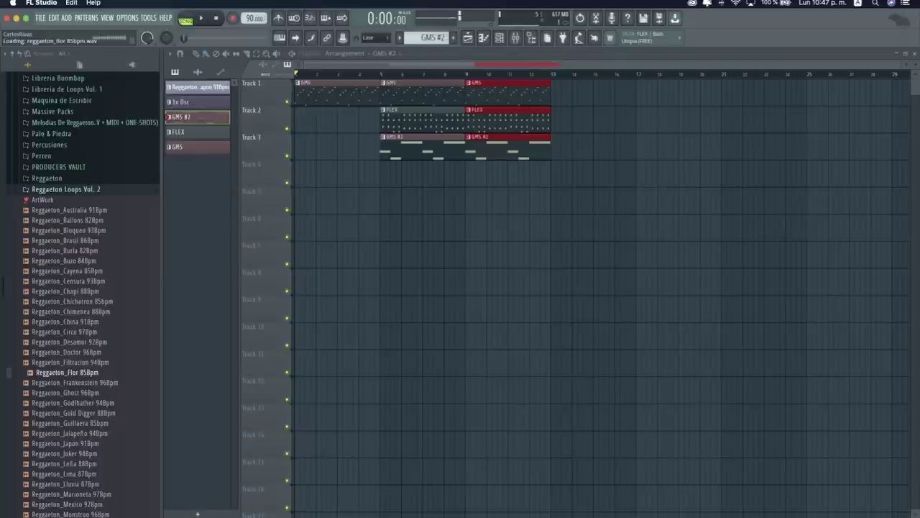
- Create a new empty pattern and load the Reggaeton_Flor 85Bpm loop into a Fruity Slicer channel
key(F5)
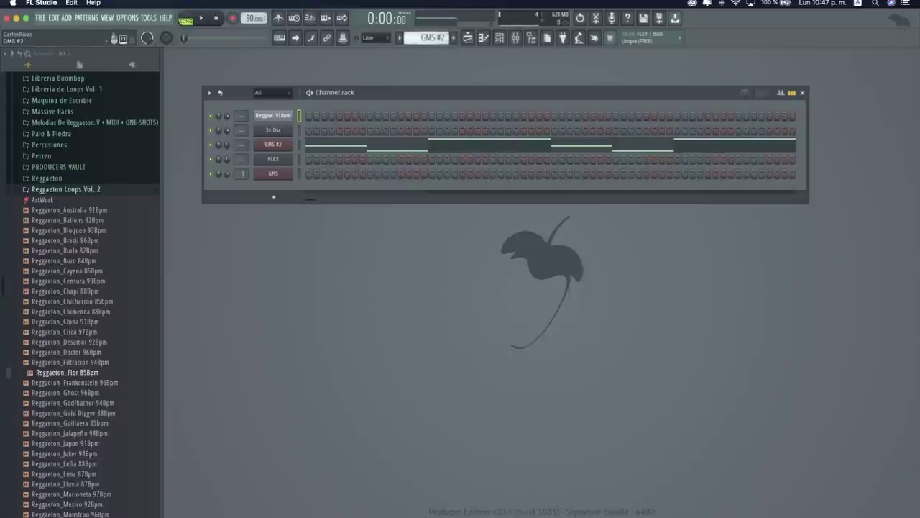
key(F4)
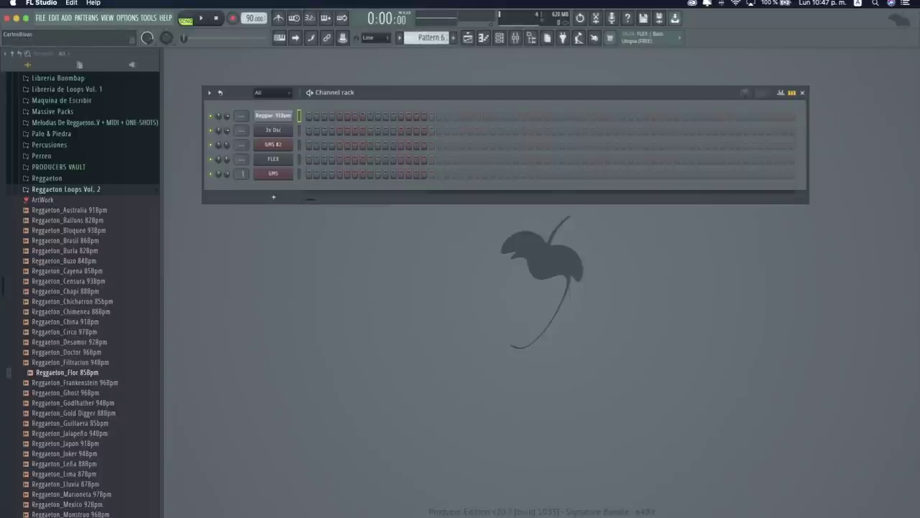
right_click(83, 372)
click(130, 443)
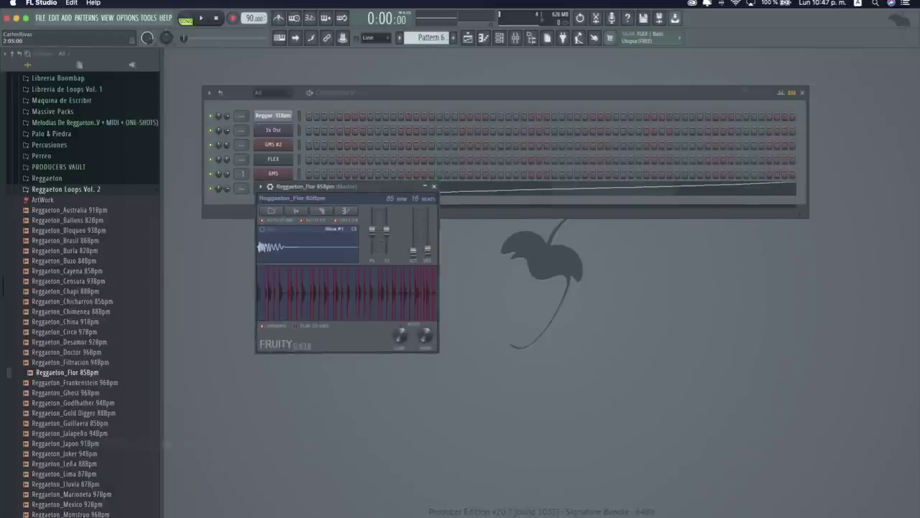
- Place the new slicer pattern on Track 4 at bar 9, play it with the arrangement, and close the slicer window
key(F5)
key(space)
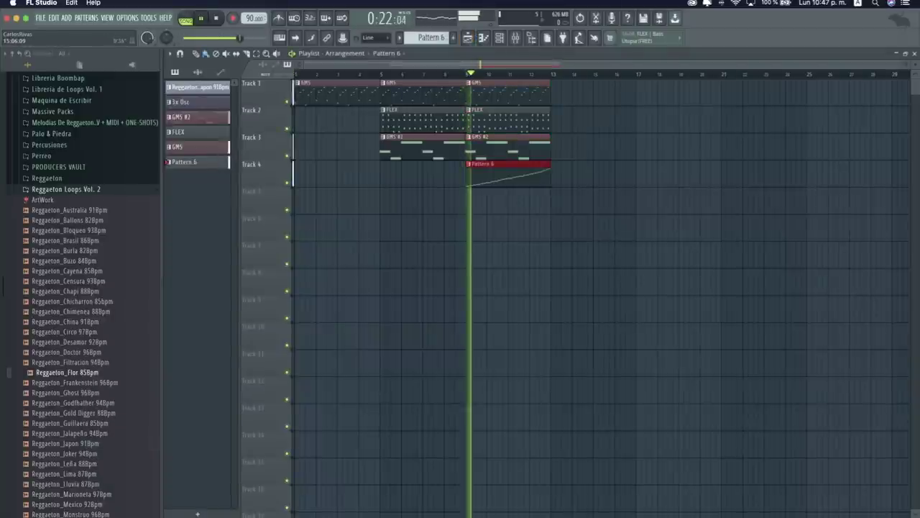
key(F5)
key(F6)
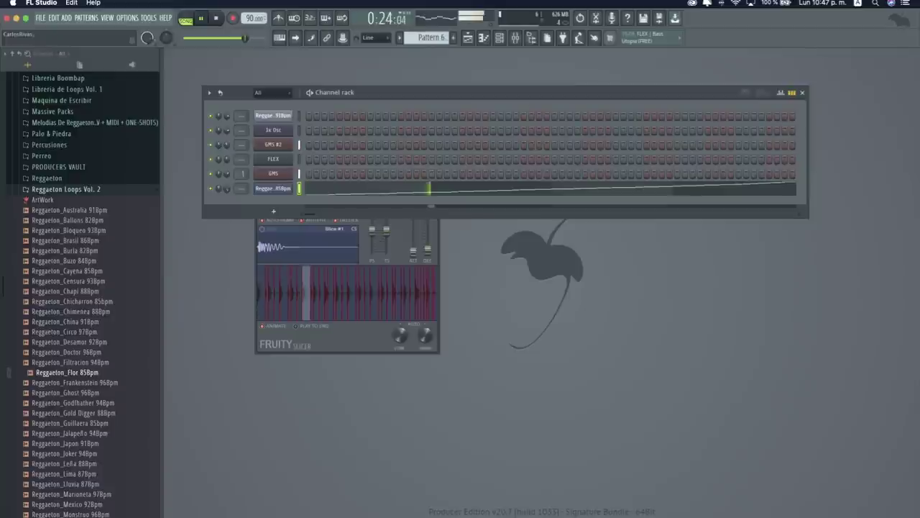
click(345, 295)
click(434, 186)
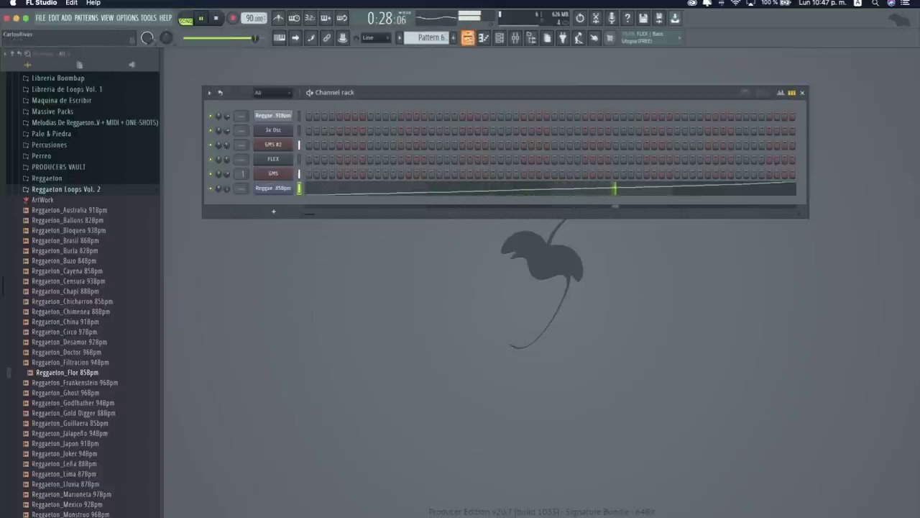
- Cut off the ends of the four clips in the bar 9 section at about the middle of bar 12
key(F5)
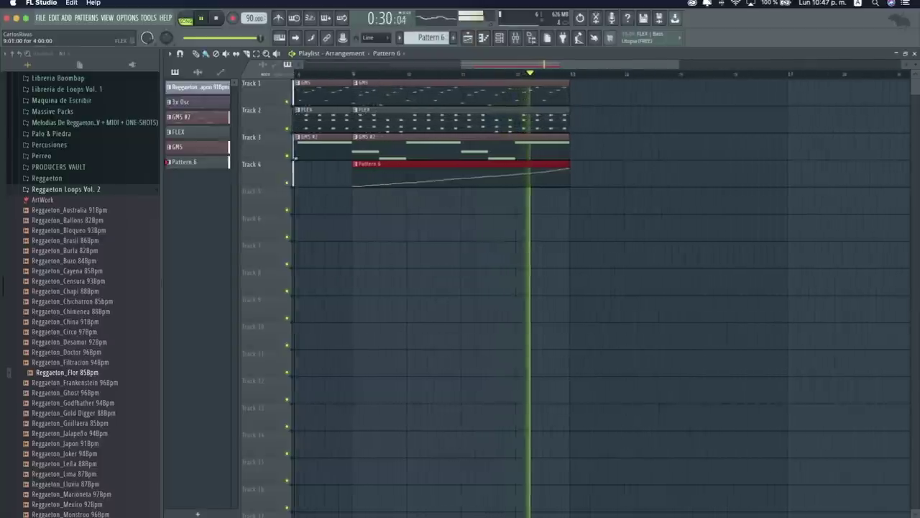
key(space)
scroll(526, 90, up, 3)
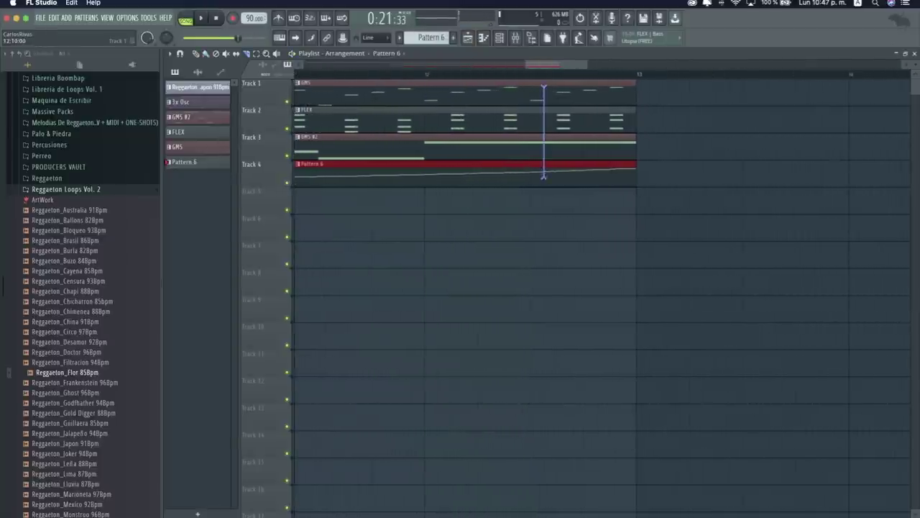
scroll(544, 192, down, 3)
- Fill bars 13 to 16 with copies of GMS, FLEX and GMS #2, plus 3x Osc on Track 4 and Reggaeton_Japon on Track 5
drag(481, 81, 565, 158)
key(ctrl+b)
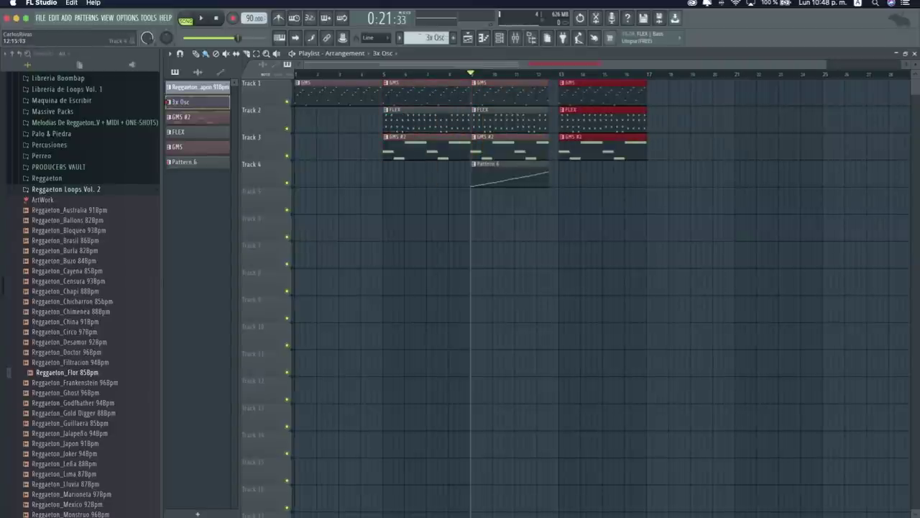
click(568, 173)
click(568, 200)
key(space)
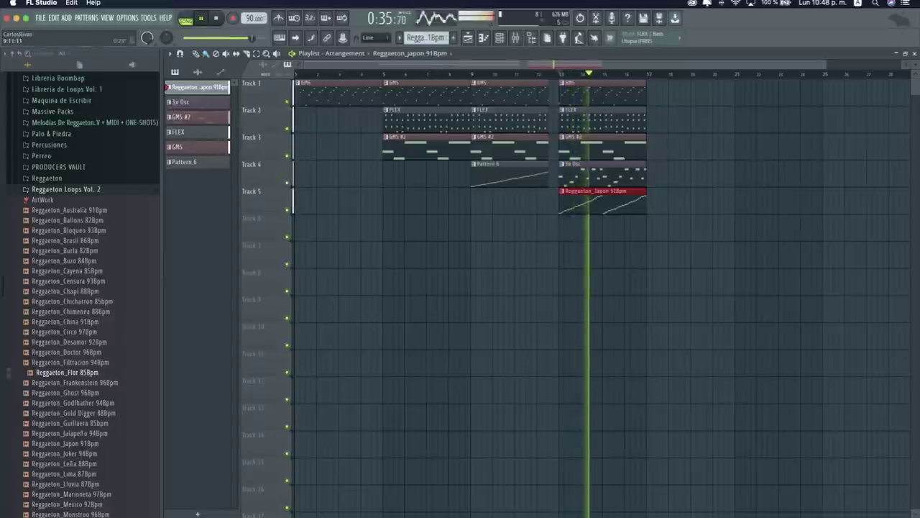
- Add a 3x Osc clip on Track 5 at bar 5 and make it a unique pattern
key(space)
click(382, 73)
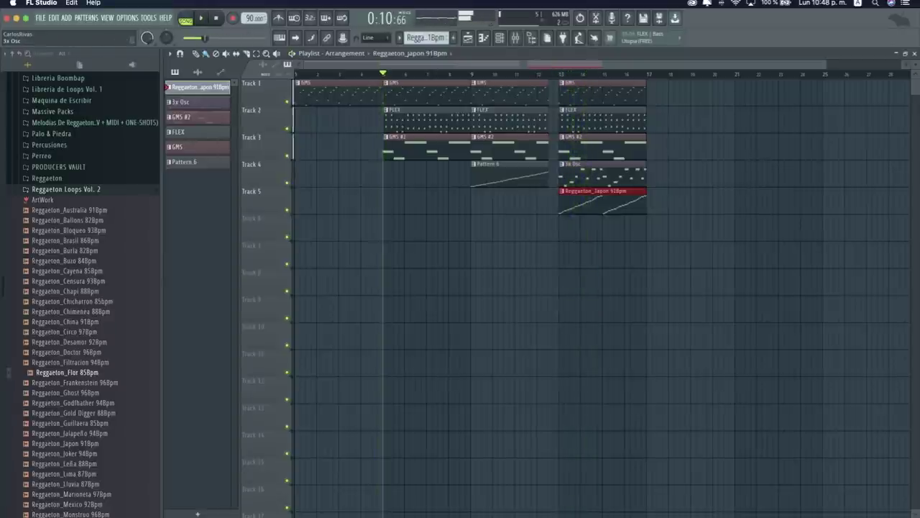
click(381, 201)
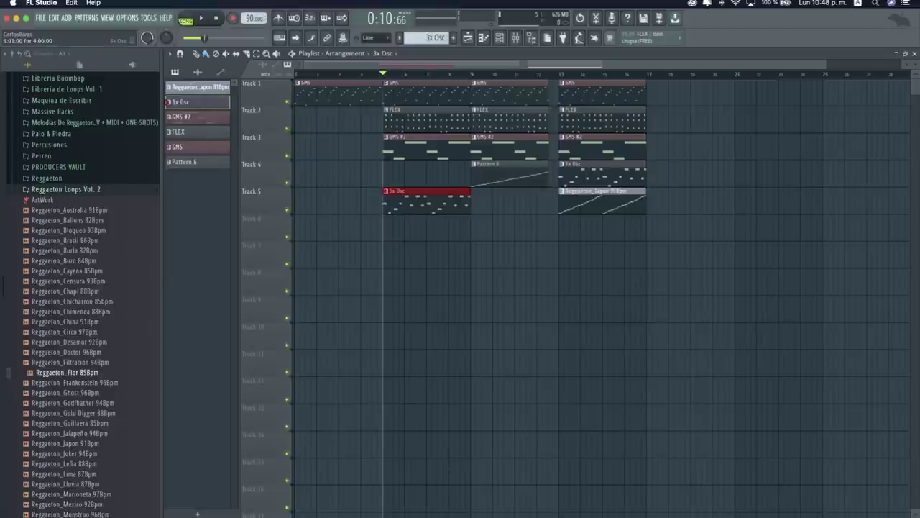
click(386, 191)
click(407, 255)
- Lengthen the bass notes in the 3x Osc #2 pattern so each one reaches the next, and return to the playlist
key(F7)
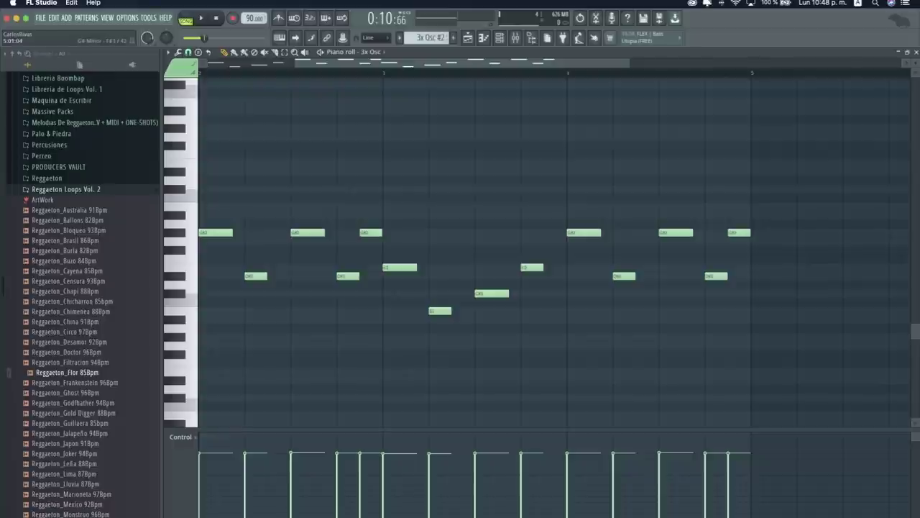
click(759, 249)
key(ctrl+a)
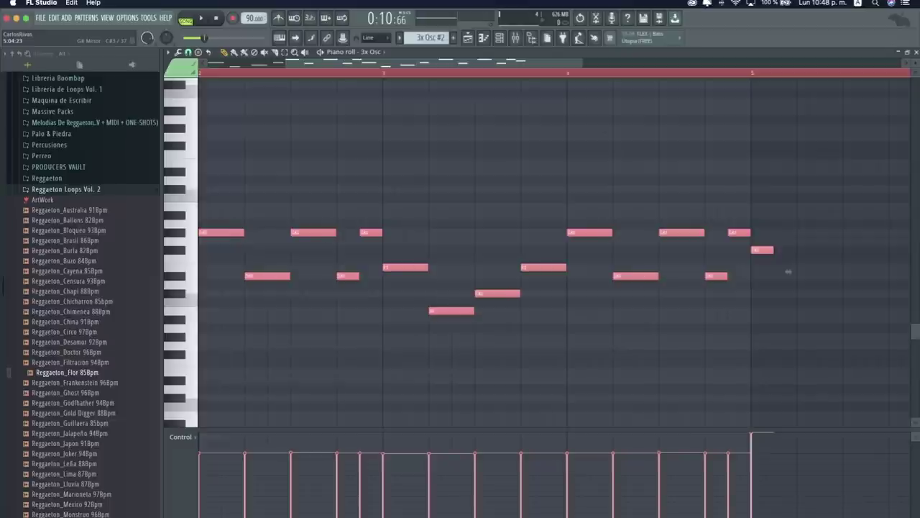
key(ctrl+z)
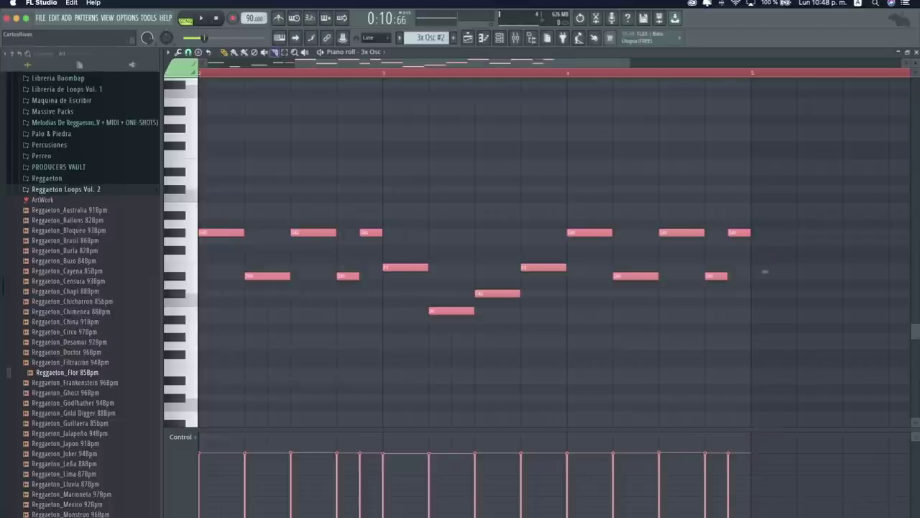
click(468, 37)
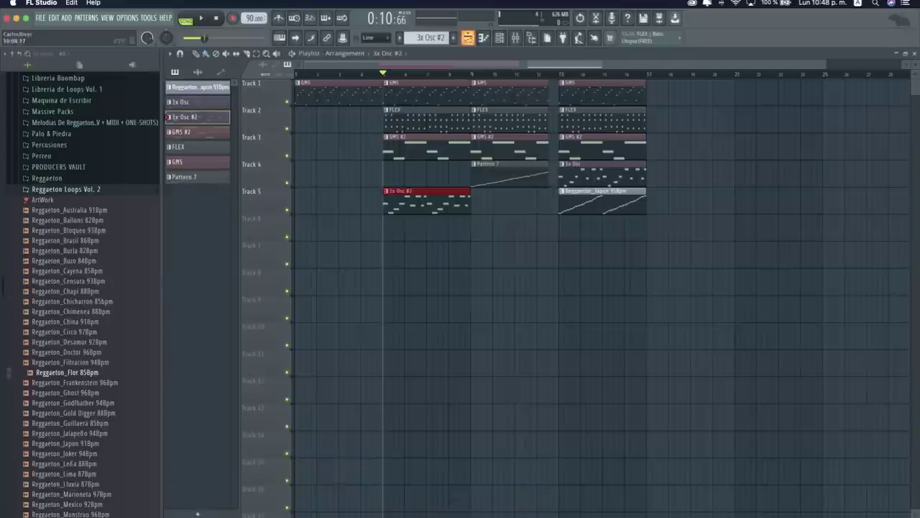
- Delete the FLEX clip at bar 5 on Track 2 and play the section from bar 5
key(space)
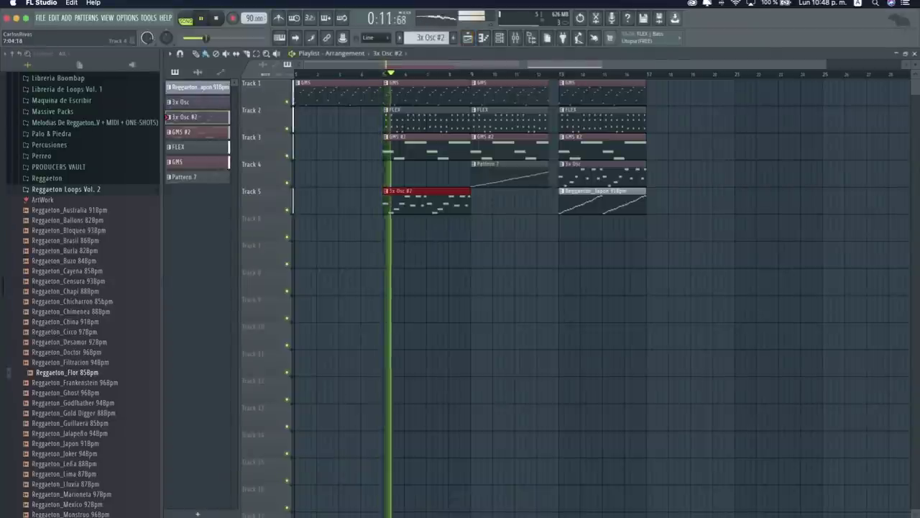
key(space)
right_click(384, 119)
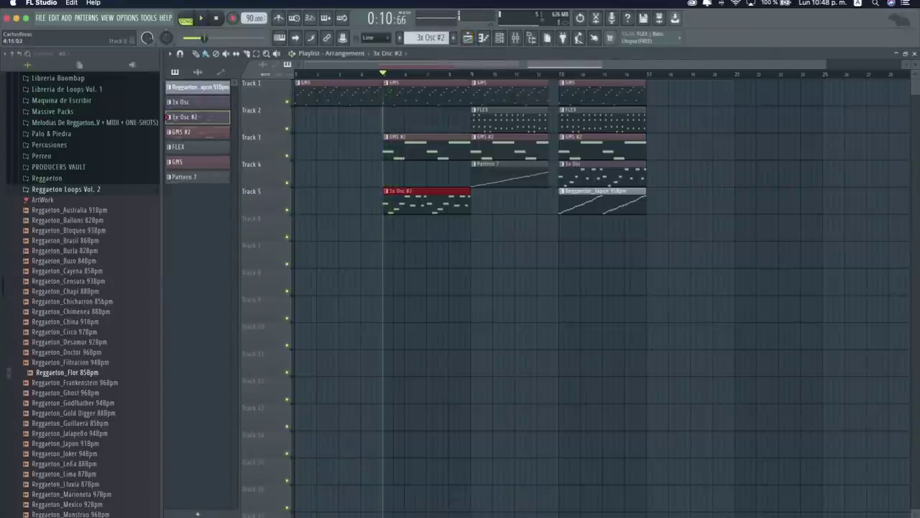
key(space)
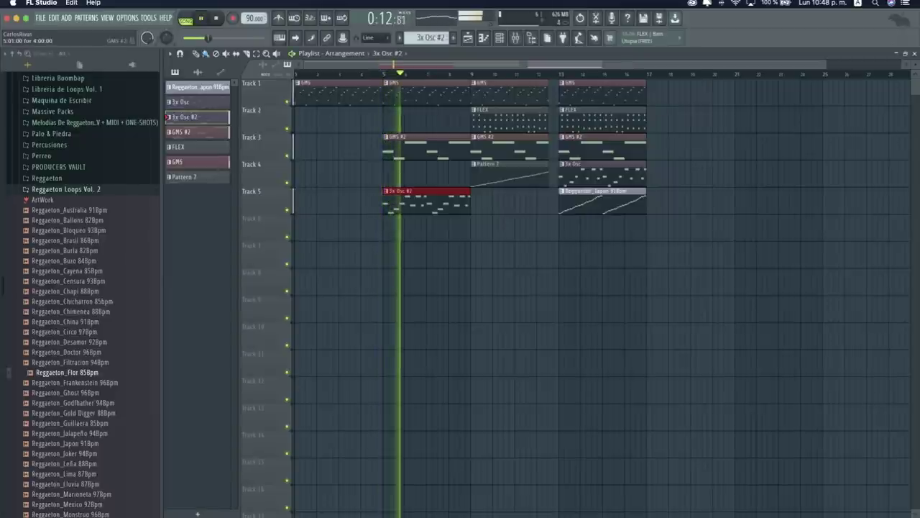
- Move 3x Osc #2 up to Track 4 and the slicer pattern down to Track 5, and add 3x Osc on Track 4 at bar 9
key(KP_Subtract)
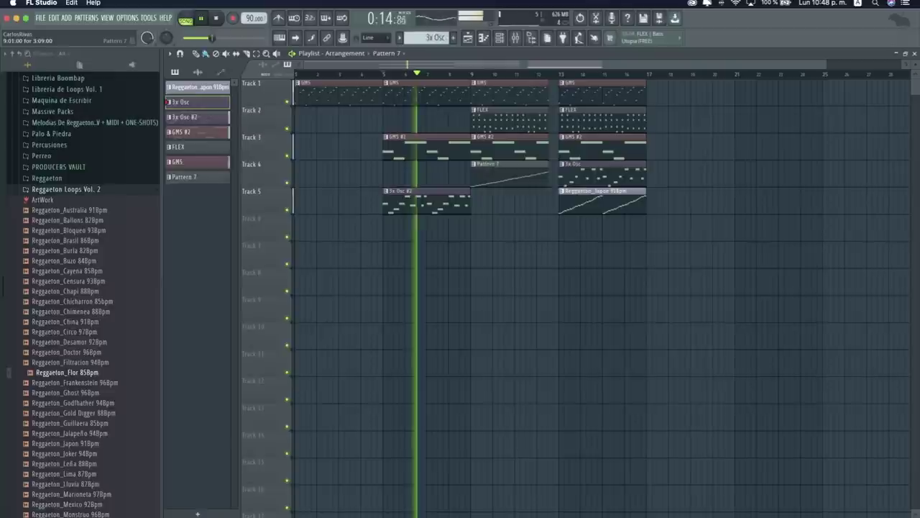
key(ctrl+z)
key(ctrl+z)
key(ctrl+z)
key(ctrl+z)
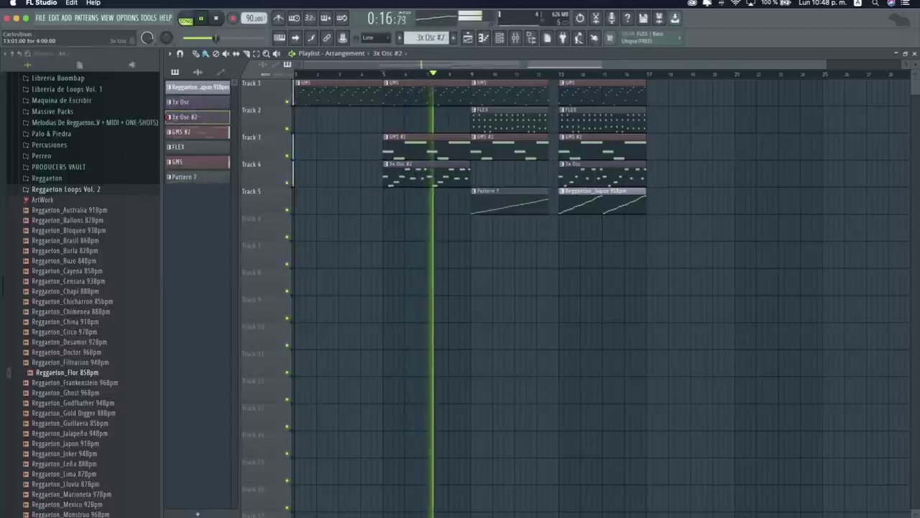
key(ctrl+z)
key(ctrl+z)
key(ctrl+z)
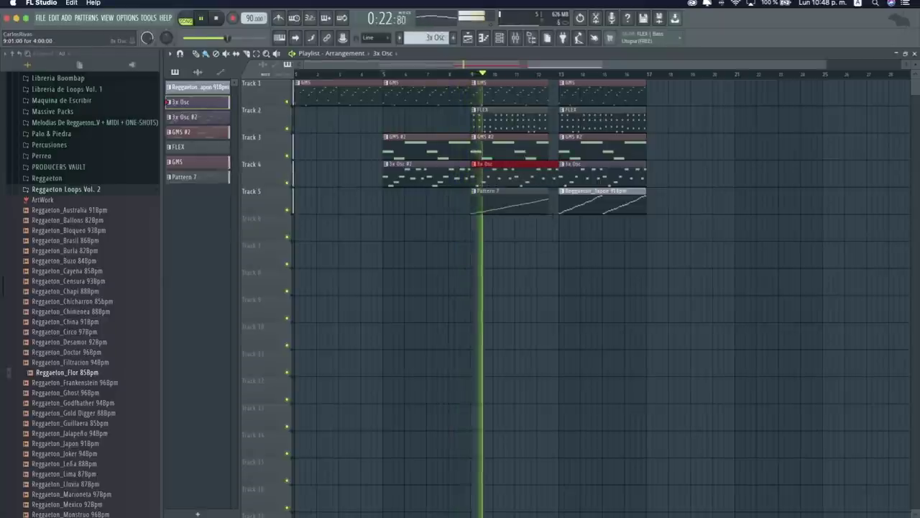
- Trim the 3x Osc clip at bar 9 to match the cut clips and delete the FLEX clip at bar 9
click(553, 173)
right_click(503, 119)
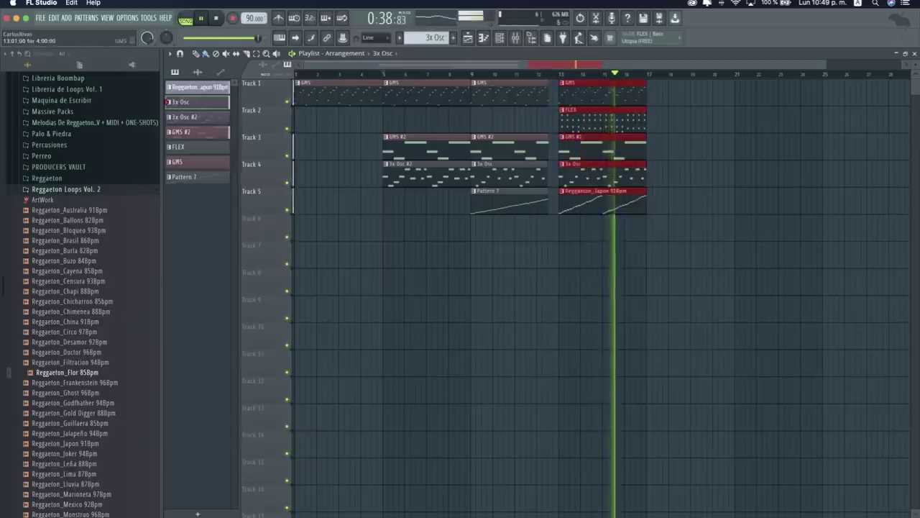
- Duplicate the five clips of the bar 13 section to bar 17
key(ctrl+b)
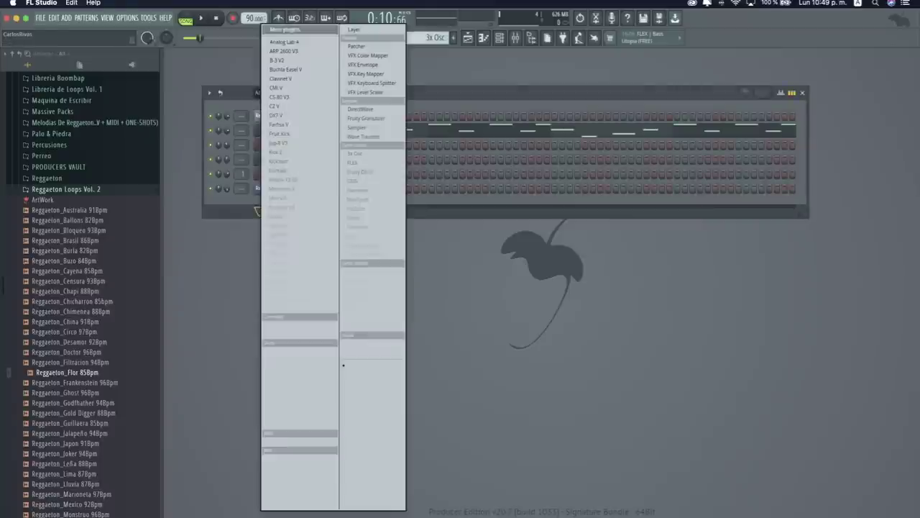
- Add another GMS synth channel with a Leads & Synths preset and create a new empty pattern for it
click(355, 181)
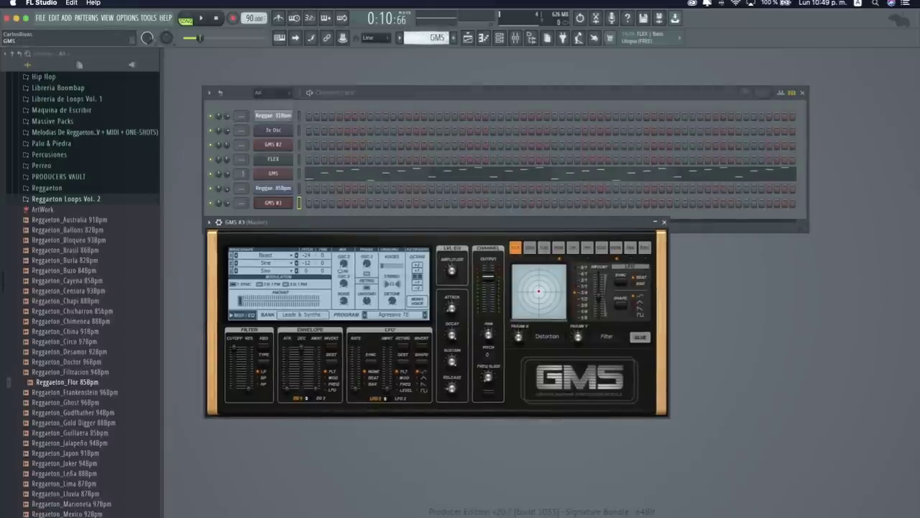
key(F4)
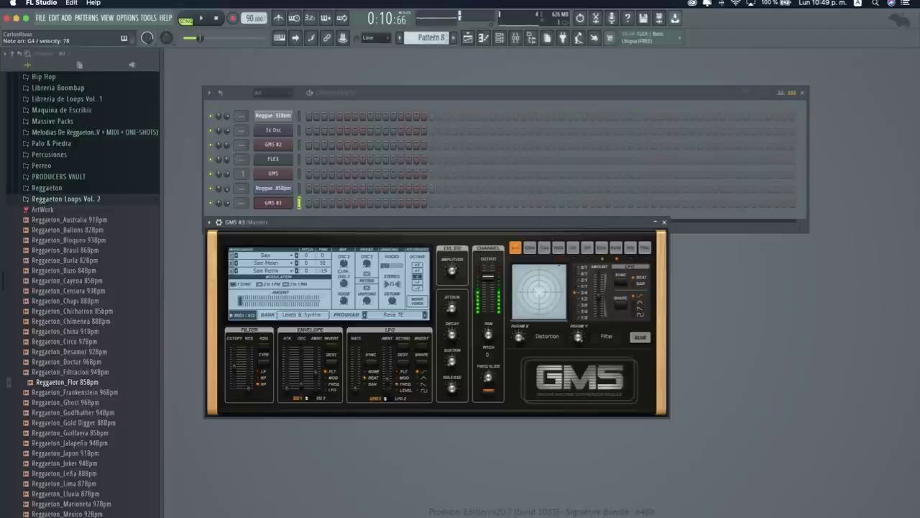
click(663, 221)
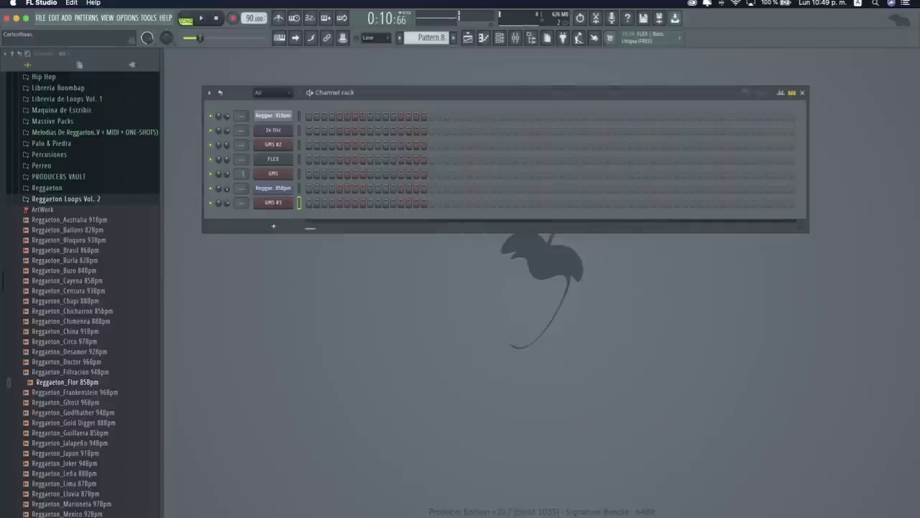
- Play the arrangement from bar 13 and record a short GMS #3 melody into Pattern 8
key(F5)
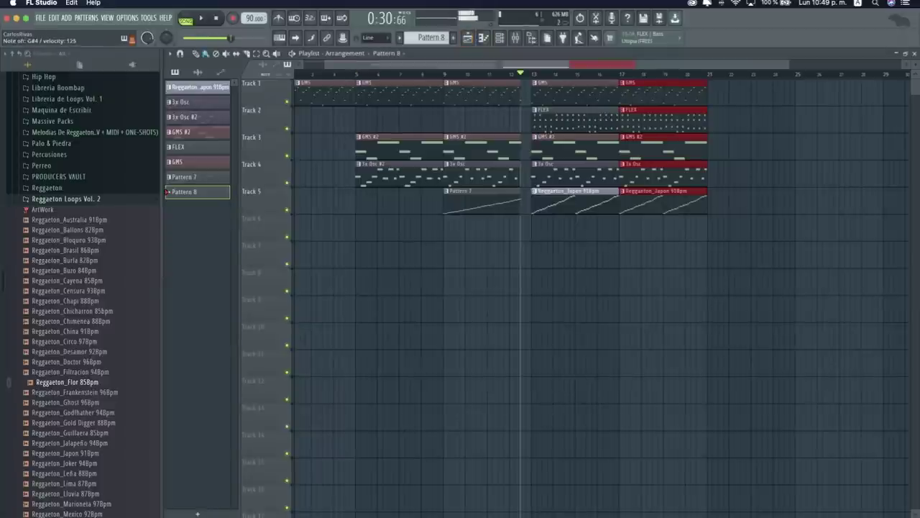
key(space)
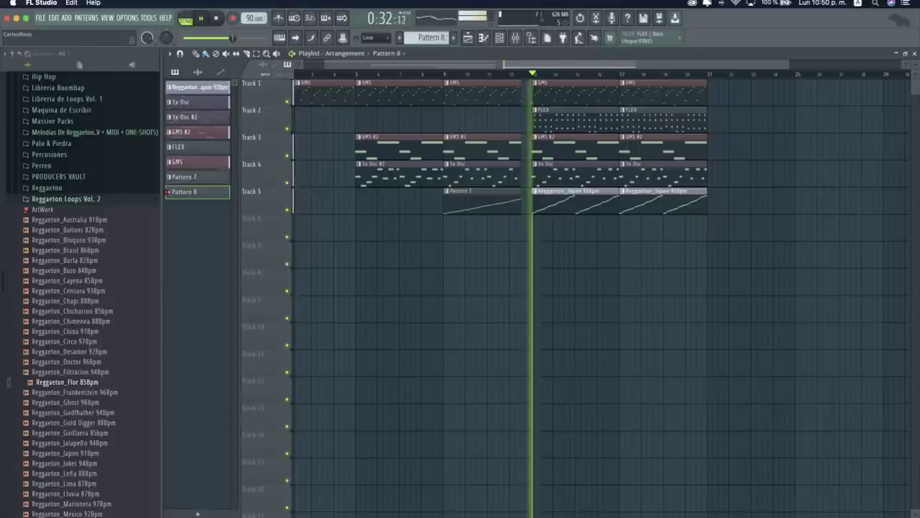
key(space)
key(space)
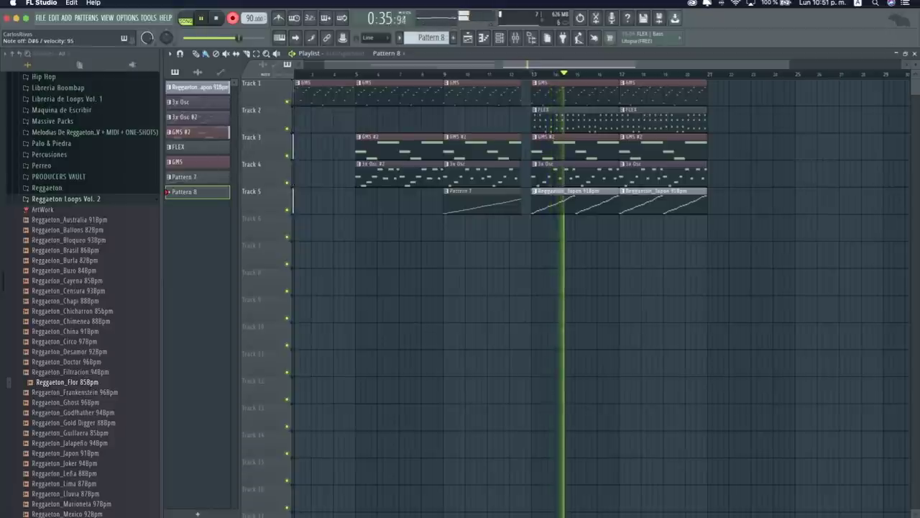
key(space)
- Quantize the recorded GMS #3 notes and duplicate the two-bar phrase into bars 3 and 4
key(F7)
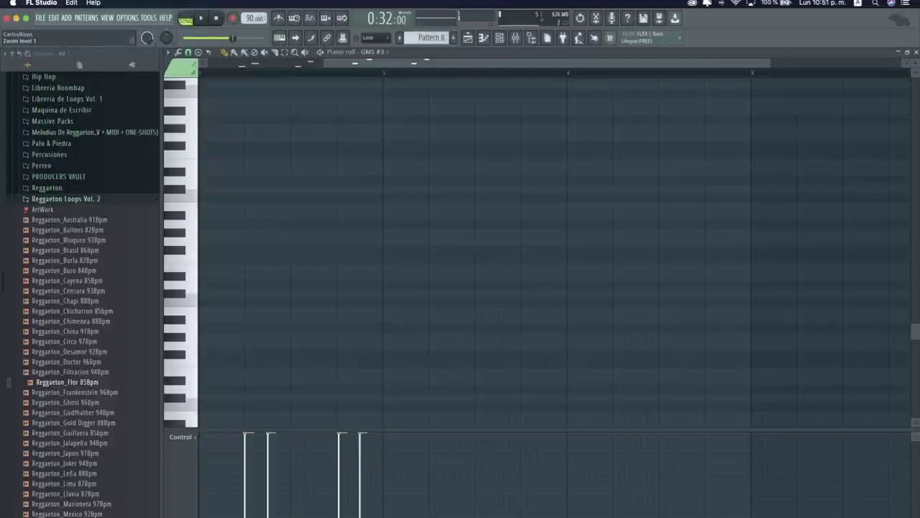
key(ctrl+a)
scroll(539, 251, up, 5)
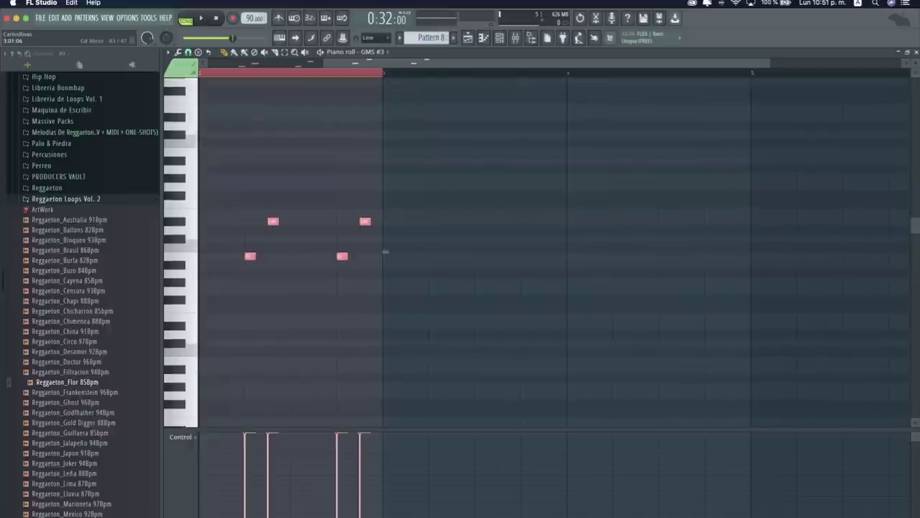
key(ctrl+v)
- Place Pattern 8 on Track 6 at bars 13 and 17 and reopen its notes in the piano roll
key(F5)
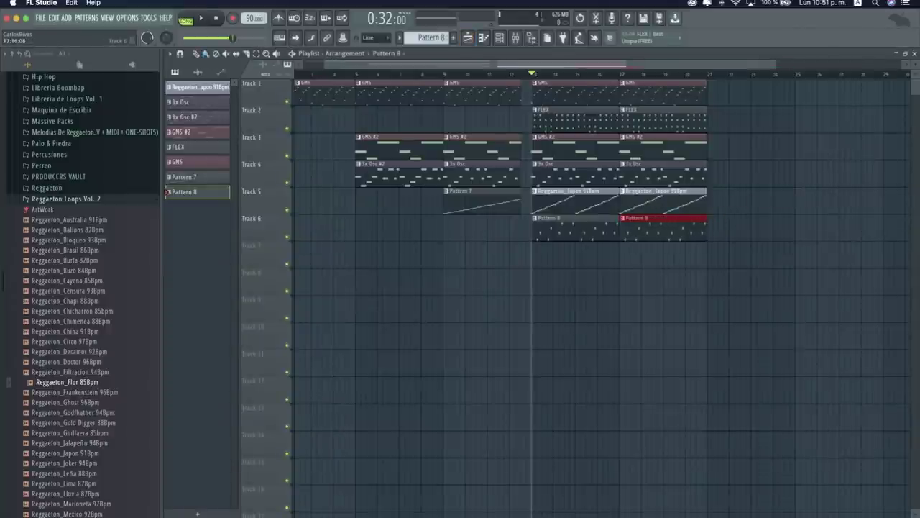
key(F7)
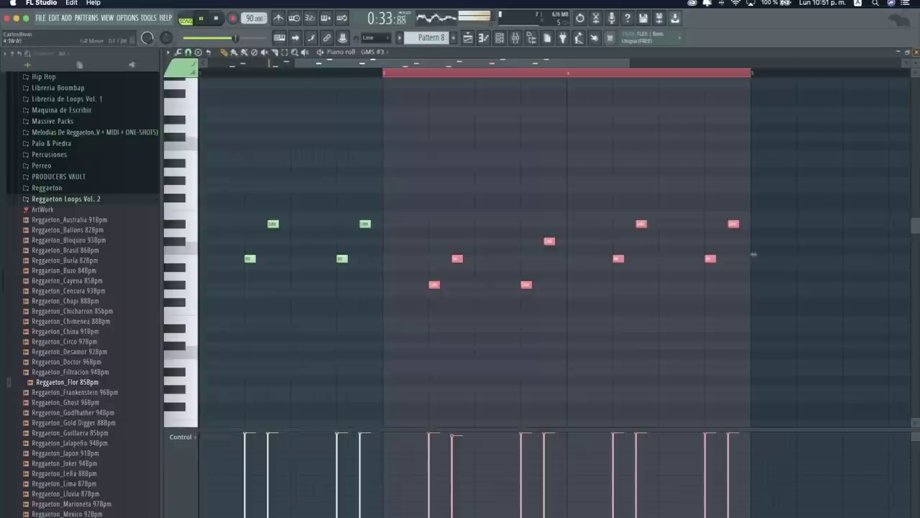
- Add a fourth GMS channel with a preset from the Leads & Synths bank and create an empty Pattern 9 for its melody
key(F6)
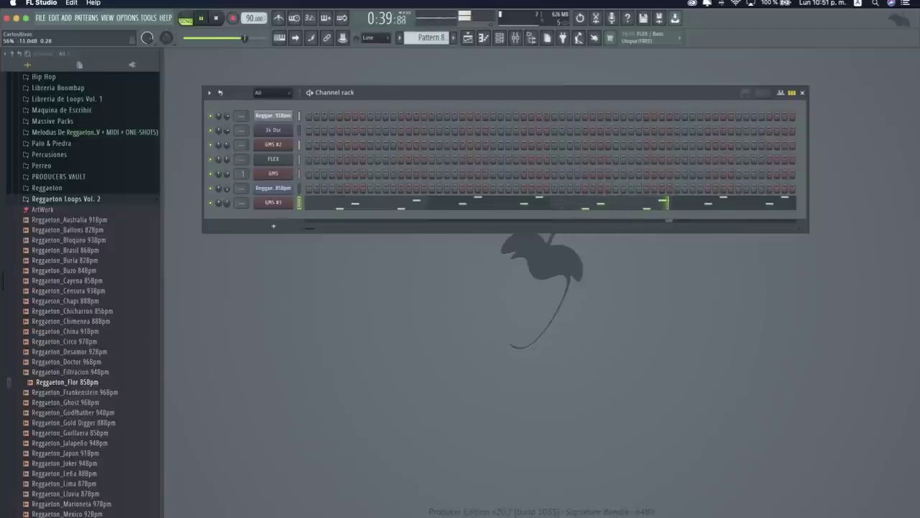
click(273, 226)
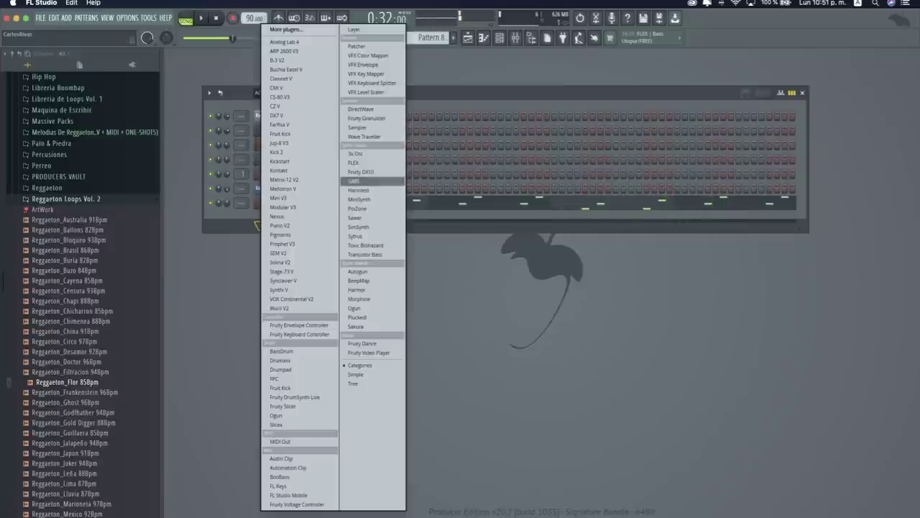
click(373, 182)
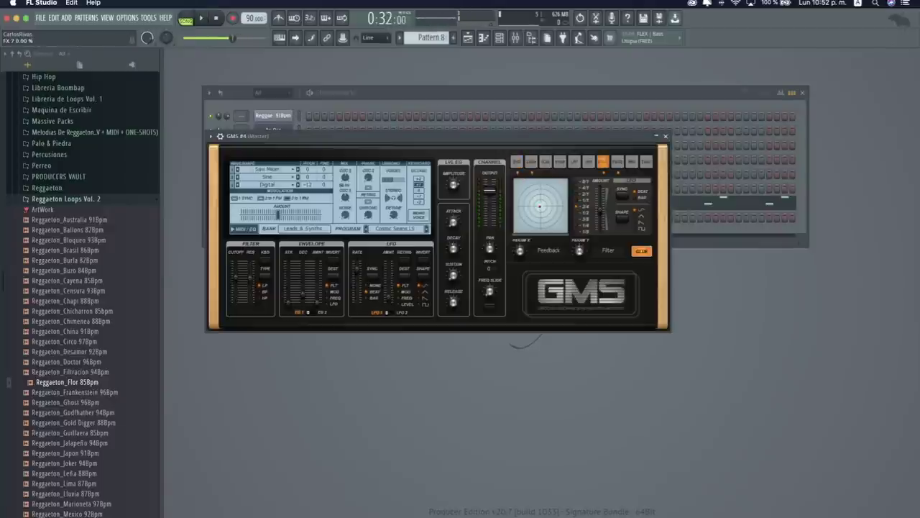
click(665, 136)
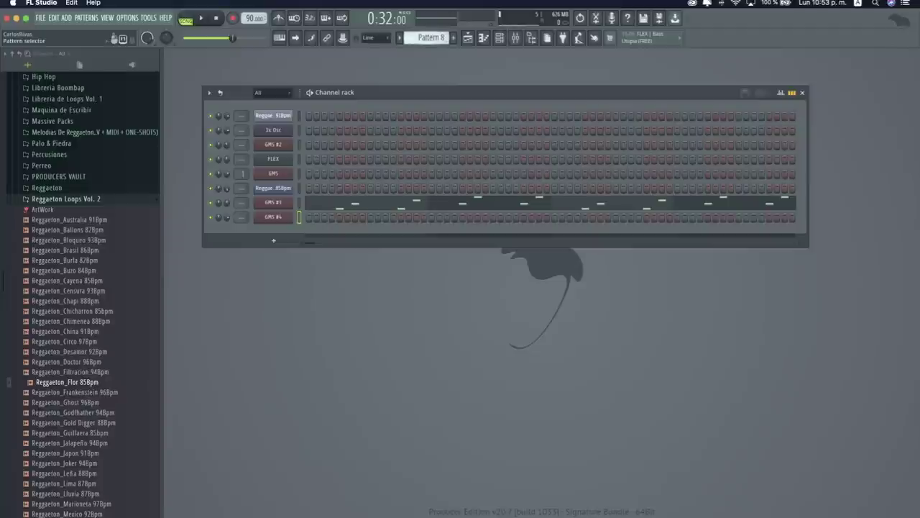
scroll(431, 37, down, 1)
click(467, 37)
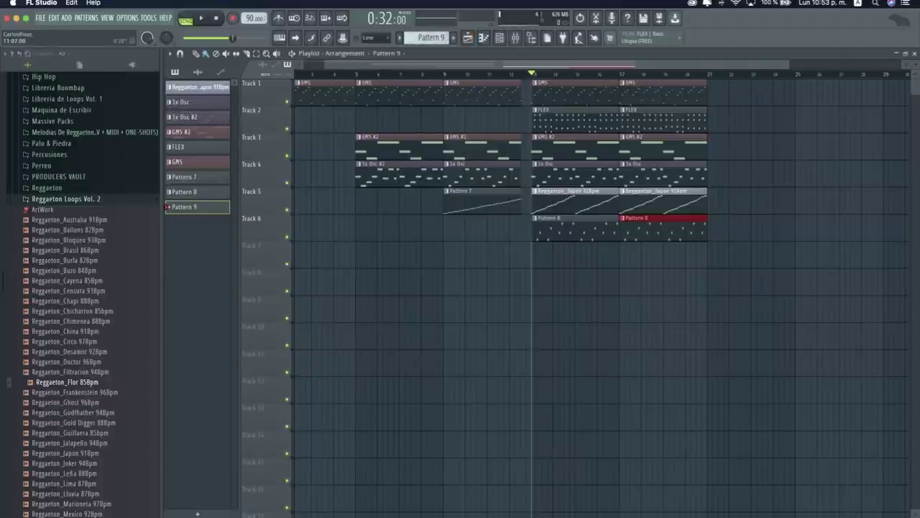
- Record a two-bar GMS #4 melody into Pattern 9, quantize it and repeat it on Track 7 across bars 13 to 20
key(space)
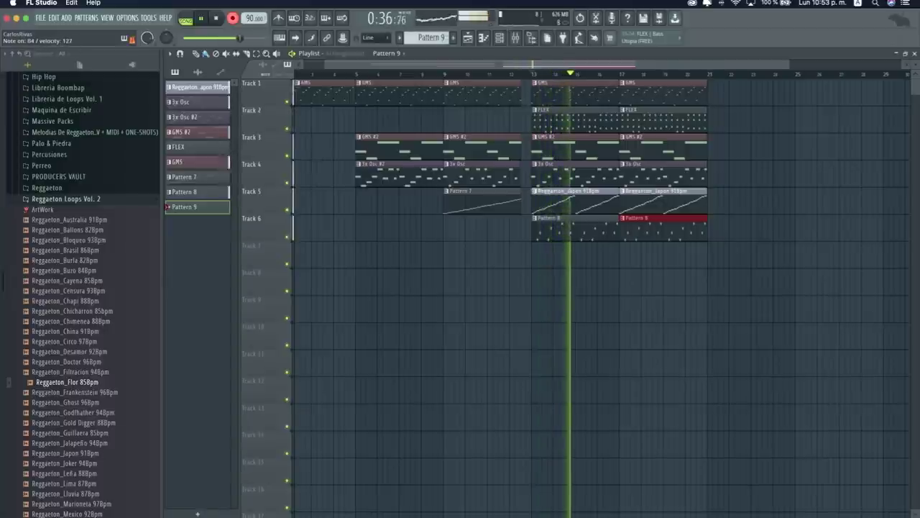
key(F7)
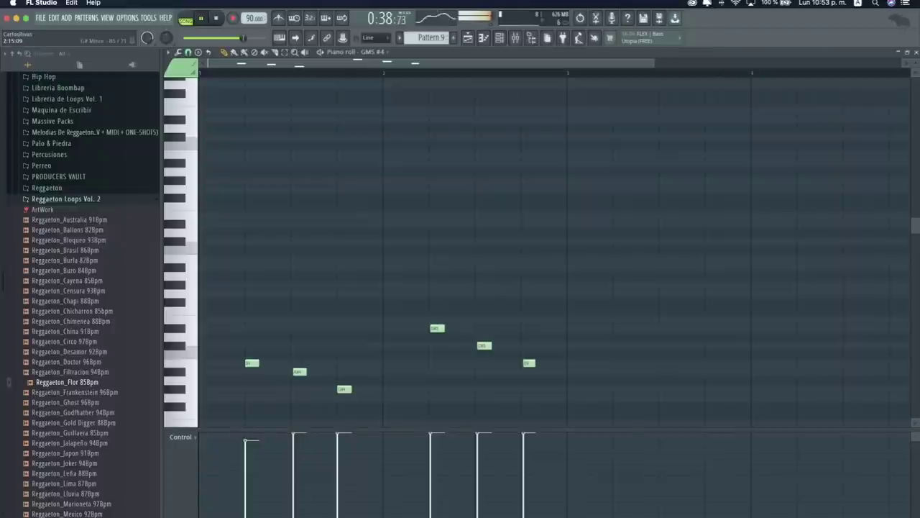
key(F5)
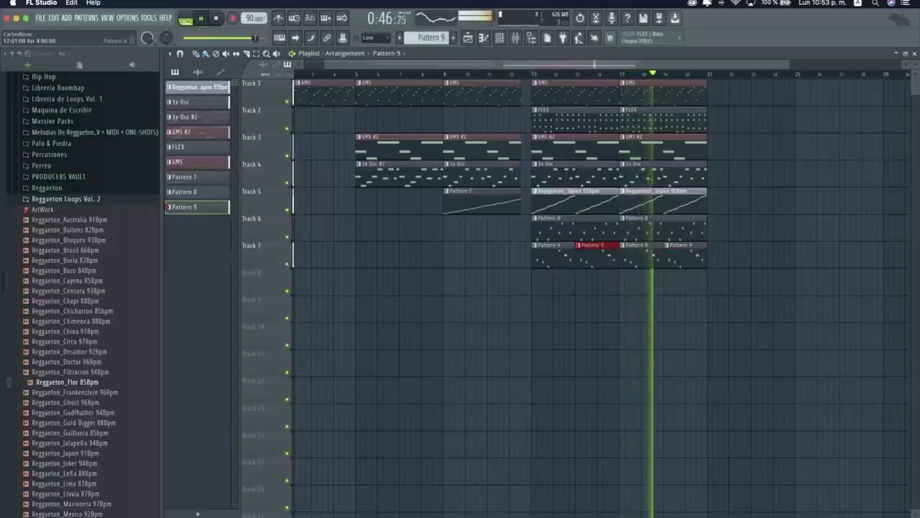
click(913, 53)
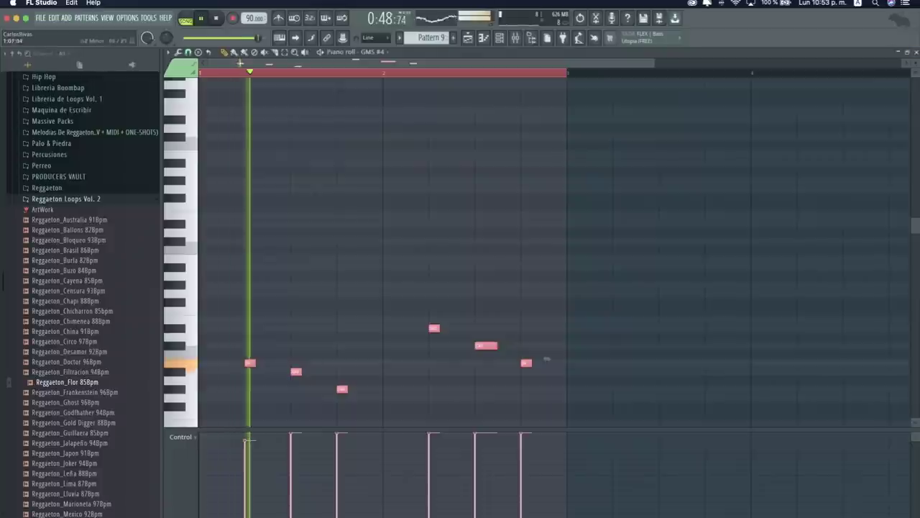
click(914, 53)
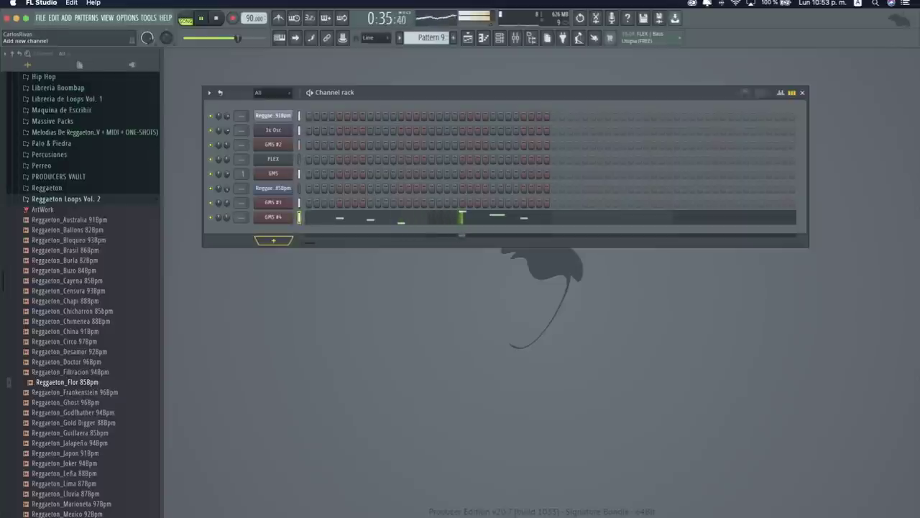
- Add a fifth GMS channel with a Leads & Synths preset and create an empty Pattern 10 for it
click(273, 240)
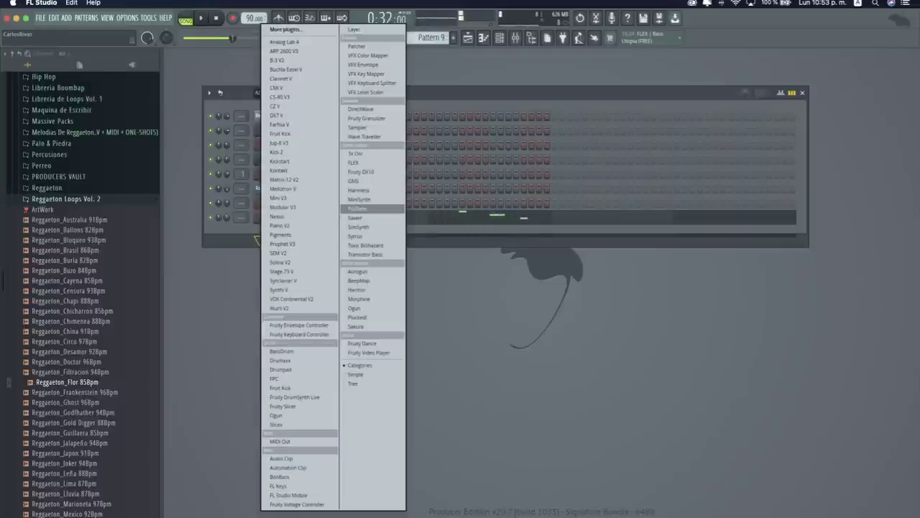
click(353, 181)
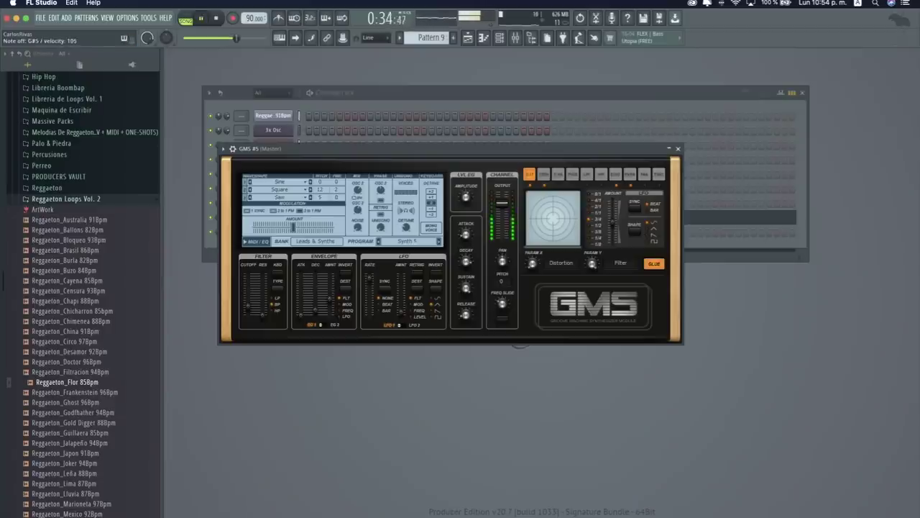
click(678, 148)
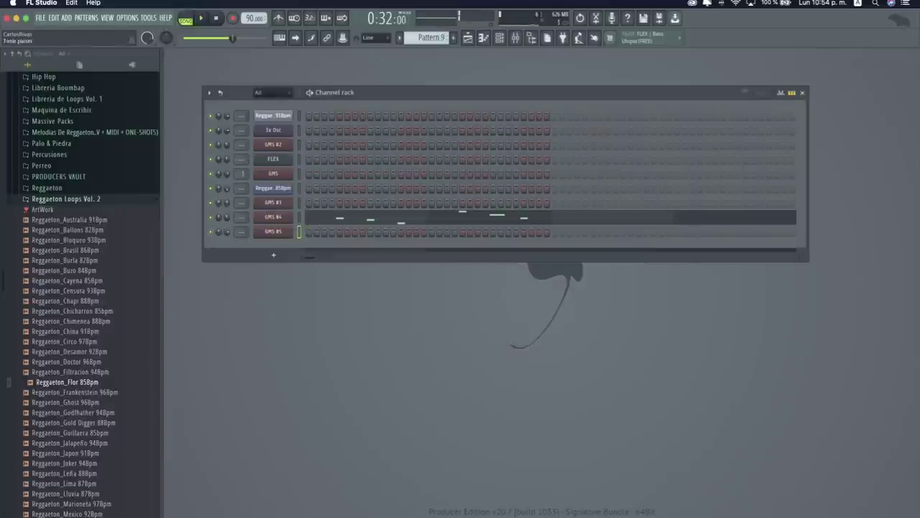
key(F4)
key(F5)
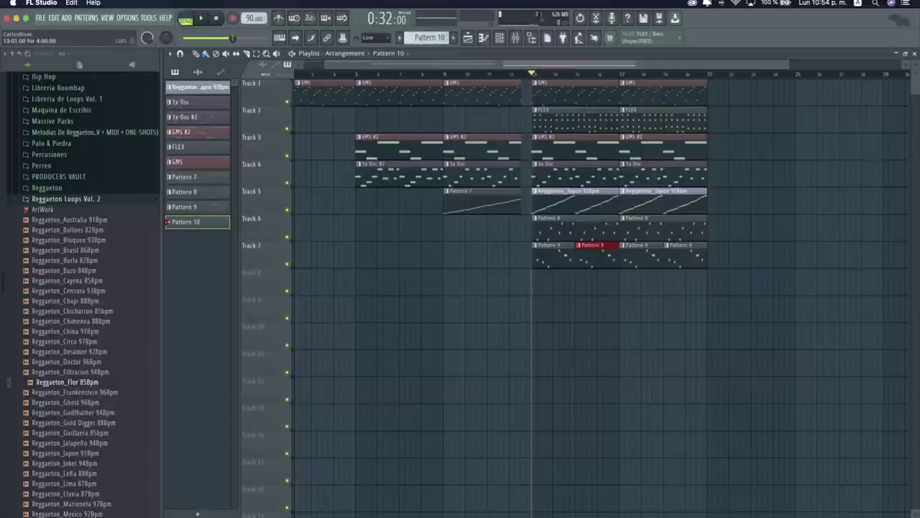
- Record two bars of GMS #5 chords into Pattern 10 on Track 8 at bar 13 and duplicate them into the pattern's bars 3 and 4
key(space)
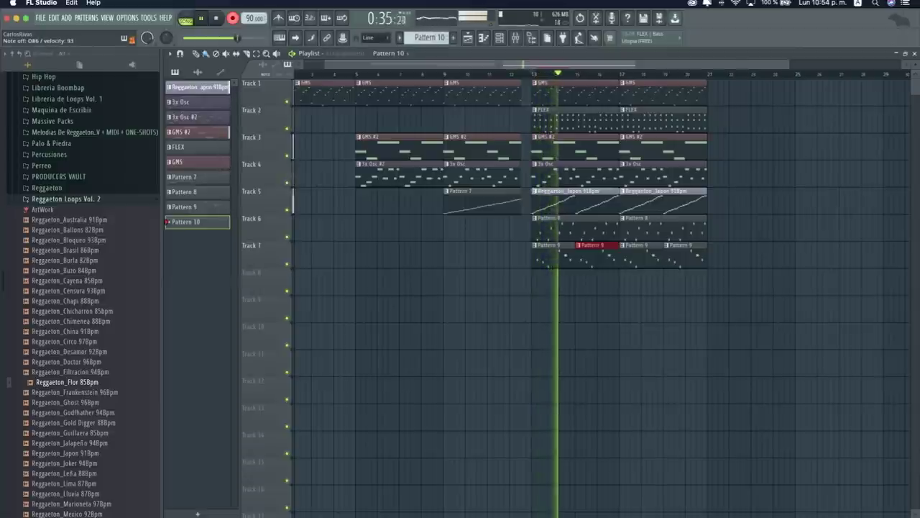
click(535, 277)
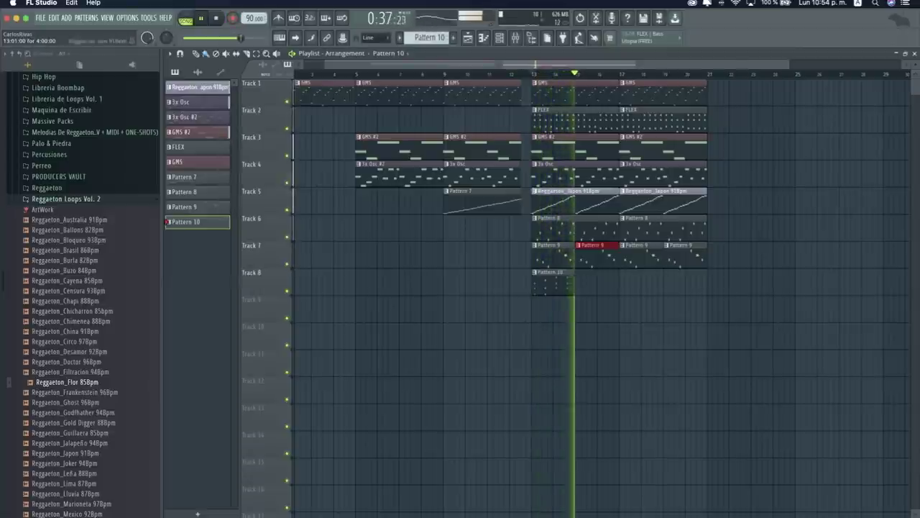
key(F7)
key(ctrl+a)
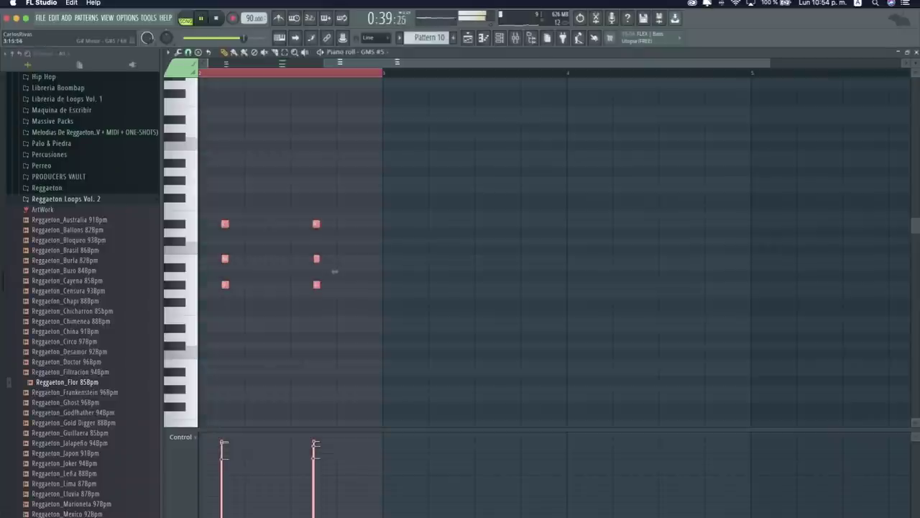
key(ctrl+b)
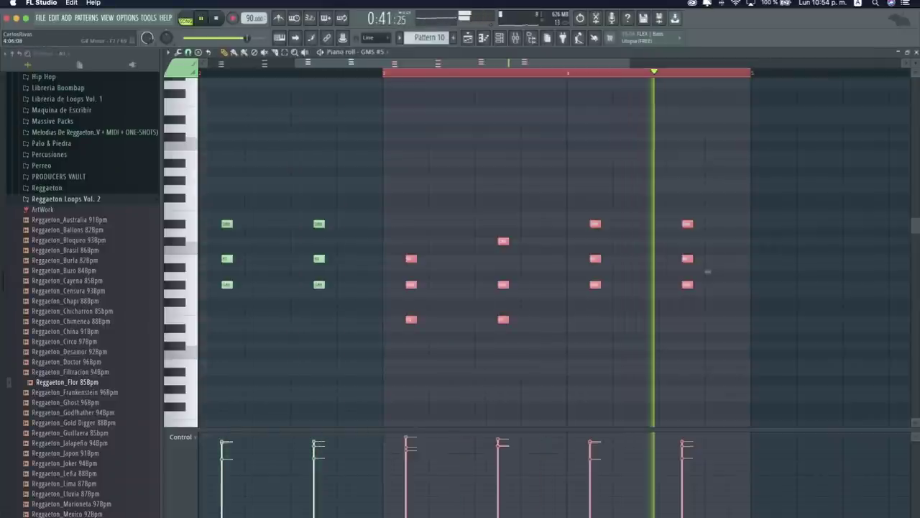
- Repeat the Pattern 10 clip on Track 8 at bar 17 and check its notes during playback
key(F5)
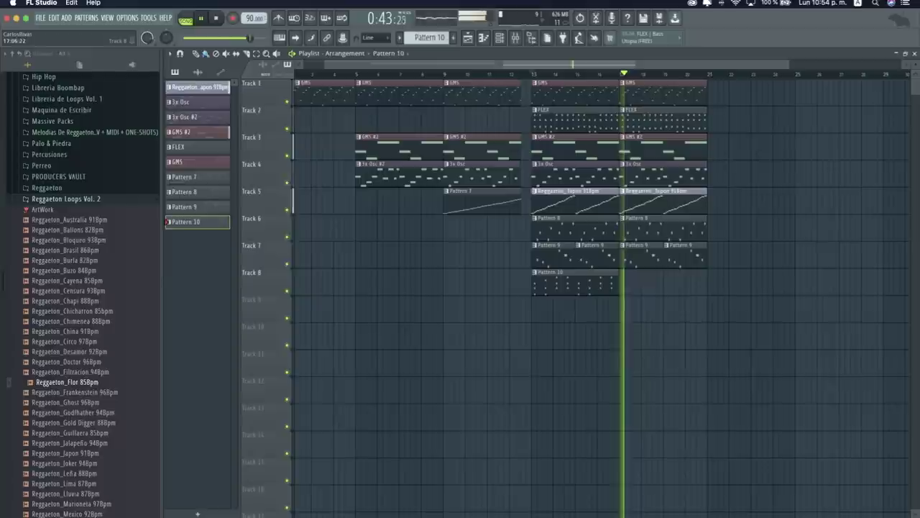
key(ctrl+b)
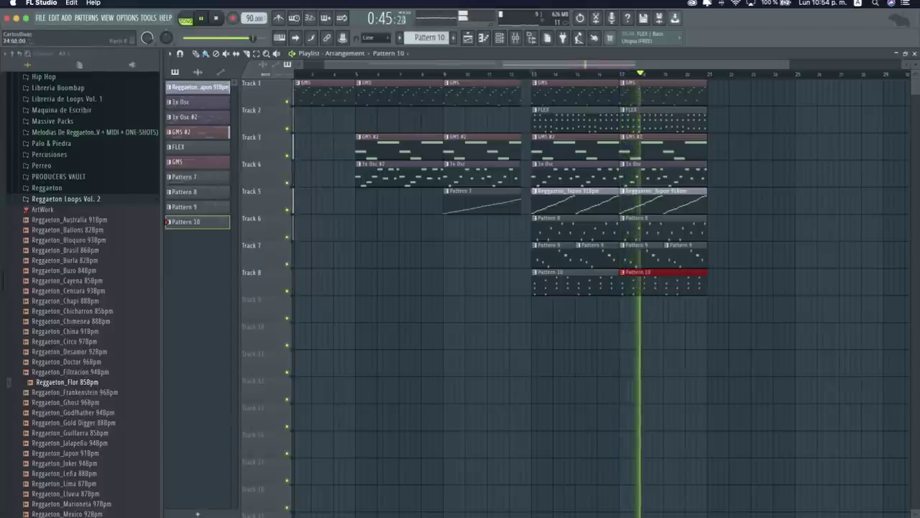
key(F7)
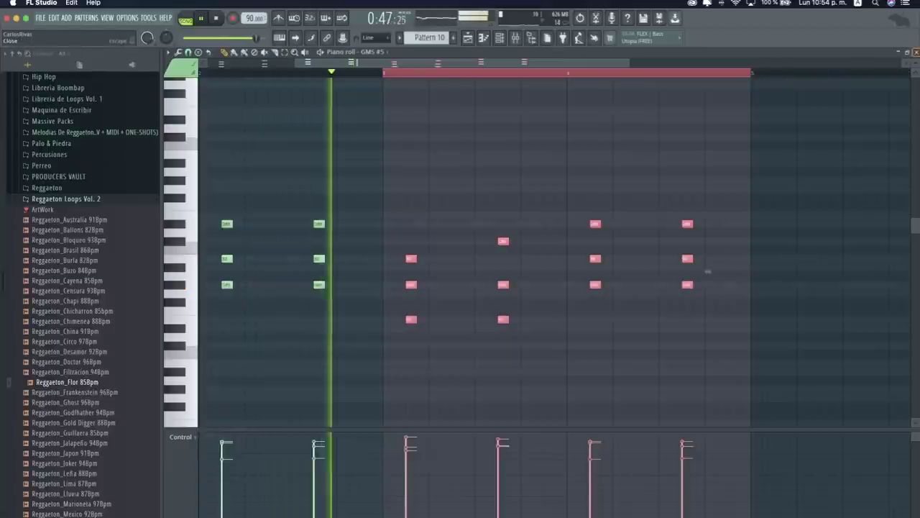
key(F6)
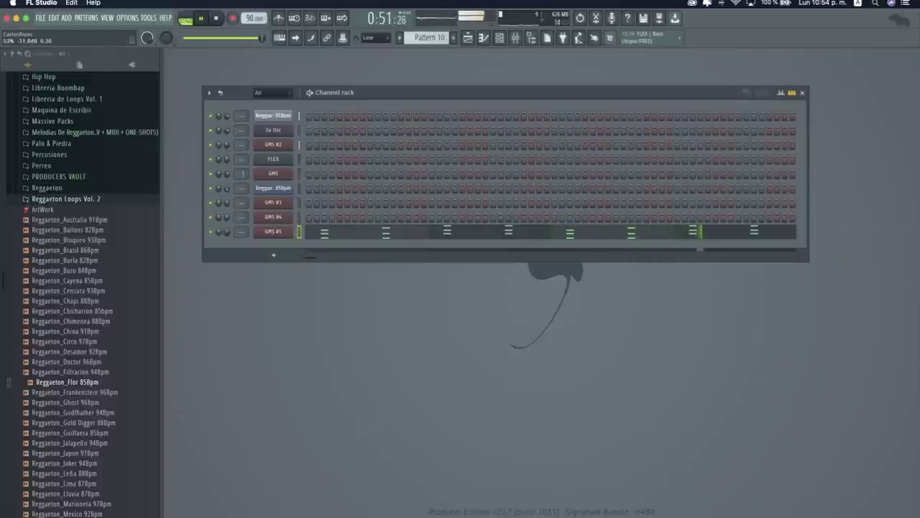
- Duplicate all drop clips from bars 13 to 20 to bar 21 and delete the Reggaeton_Japon loop clips from the copy
key(F5)
key(space)
drag(733, 322, 540, 76)
key(ctrl+b)
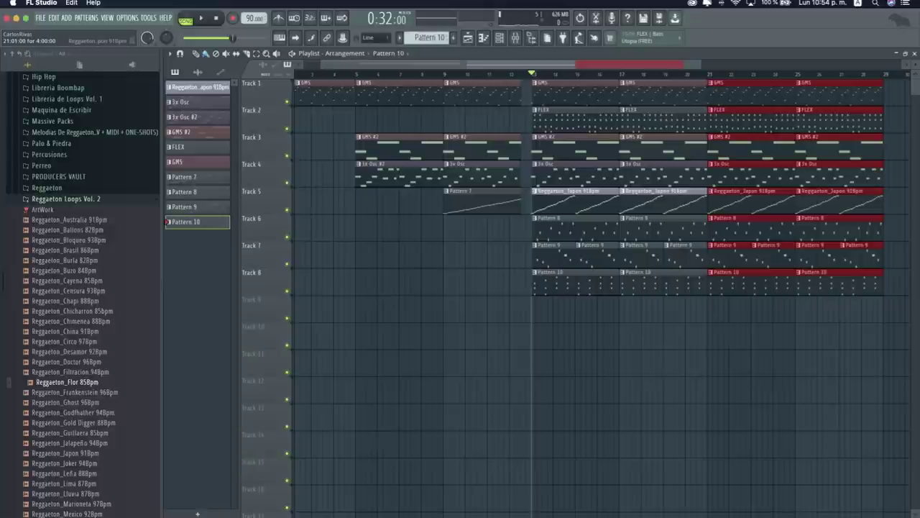
right_click(747, 202)
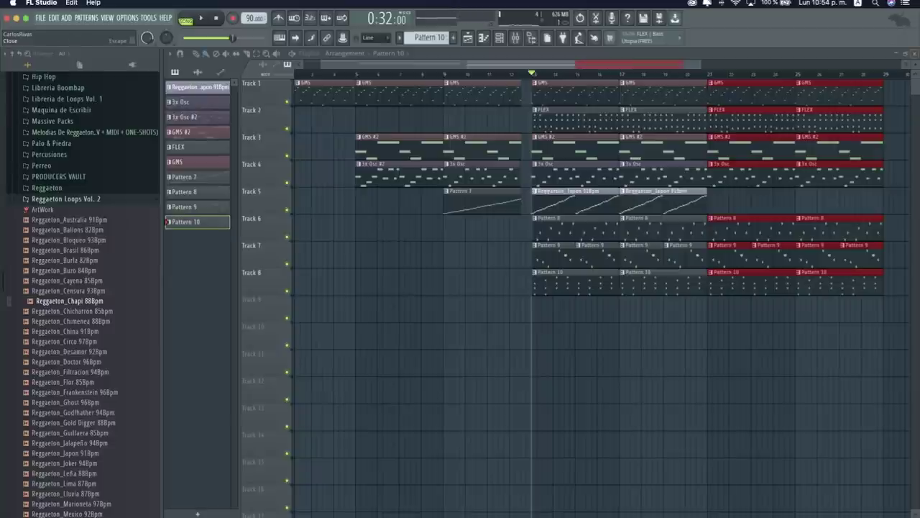
- Load the Reggaeton_Chapi 88Bpm loop as slices into a new Pattern 11 and duplicate its two bars to make four
key(Escape)
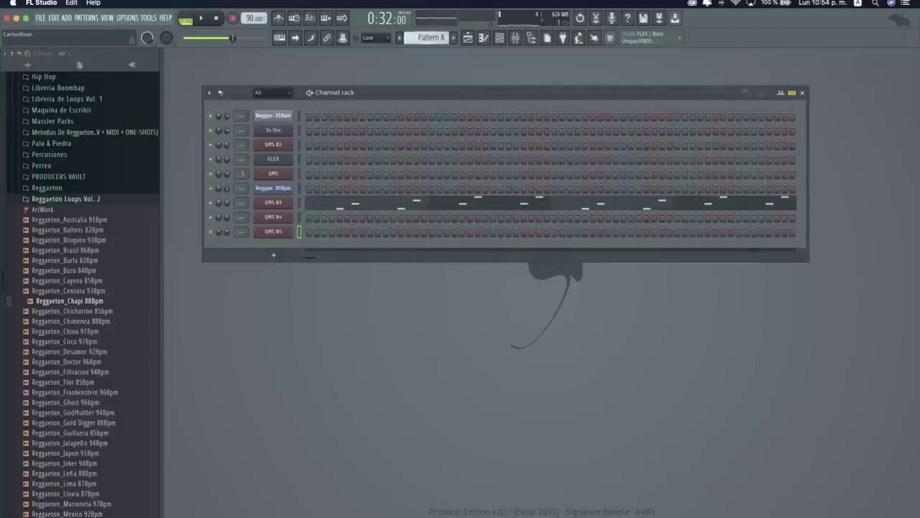
right_click(92, 301)
click(130, 381)
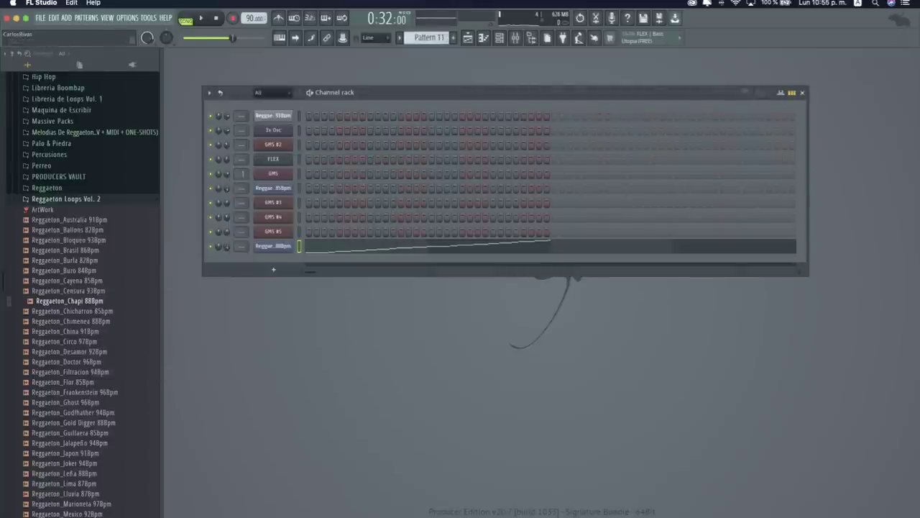
key(ctrl+b)
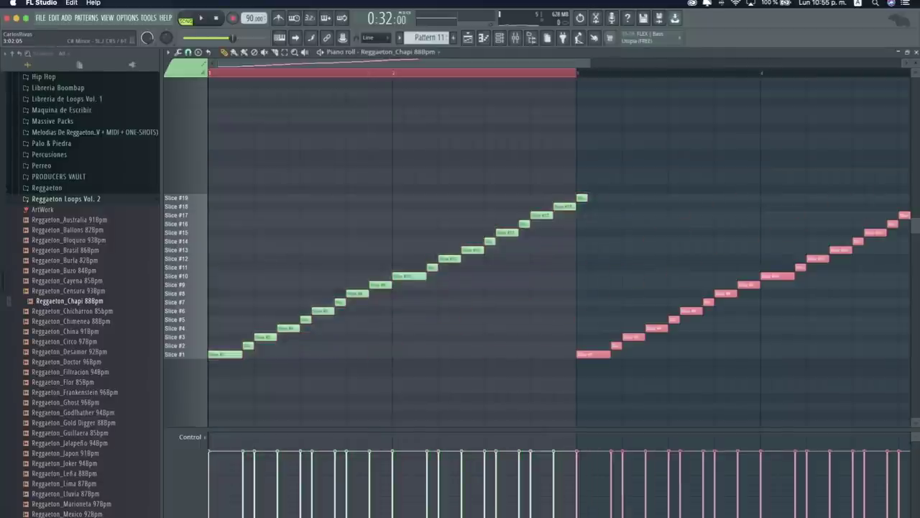
- Place Pattern 11 on Track 5 at bar 21 and play the arrangement from there
key(F5)
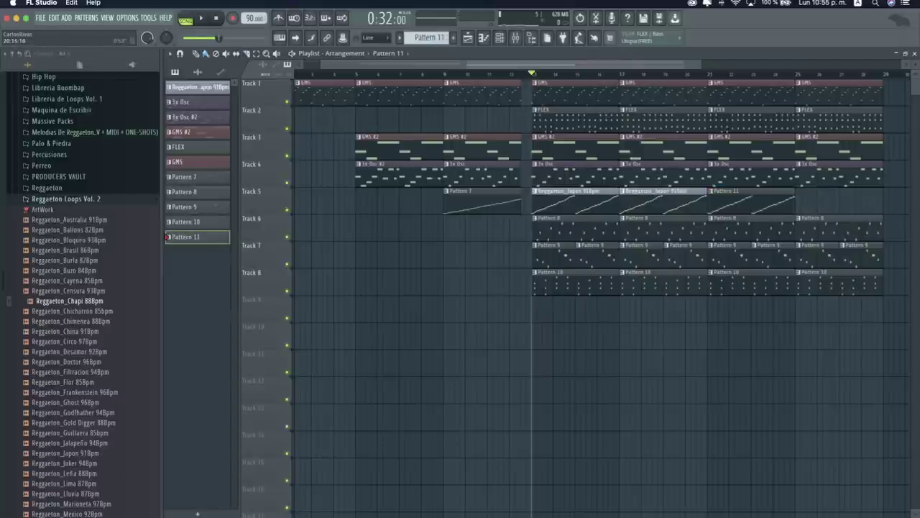
click(709, 74)
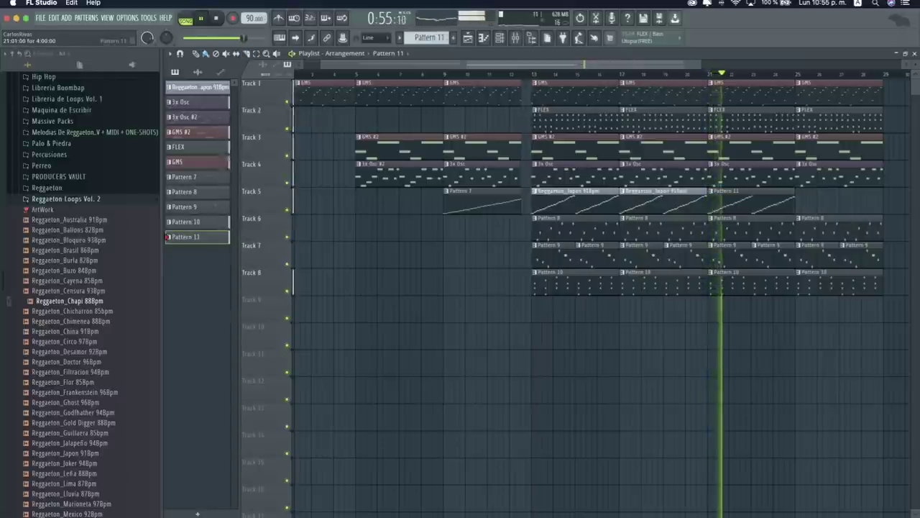
key(space)
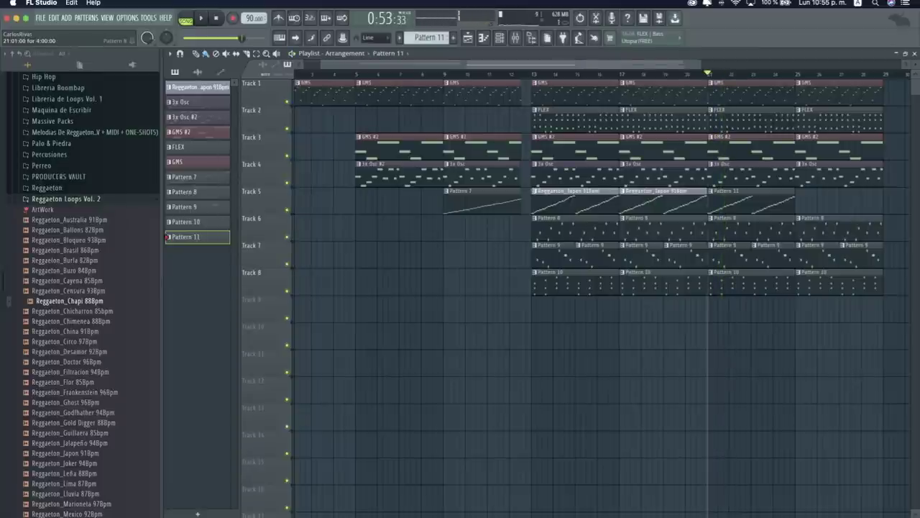
- Delete the Pattern 8, 9 and 10 clips from bar 21 onward and the bar 21 GMS clip, and repeat Pattern 11 at bar 25
key(Delete)
key(Delete)
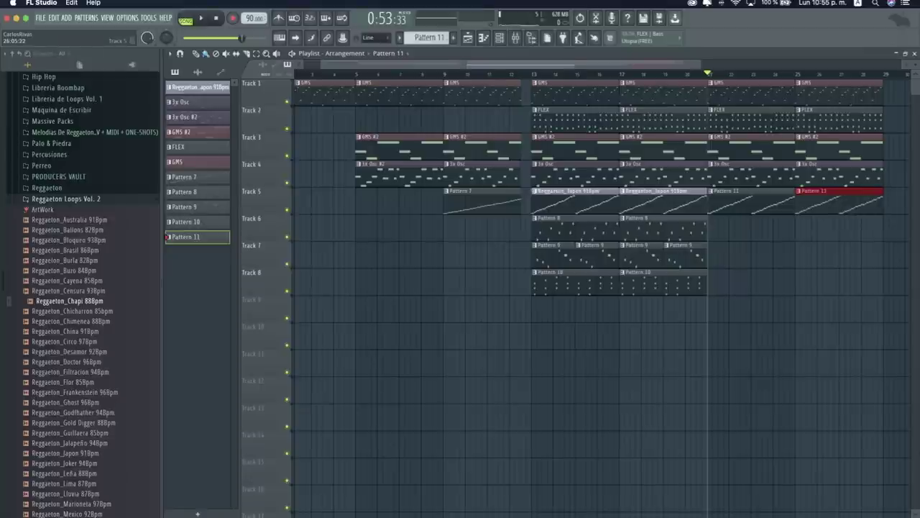
key(space)
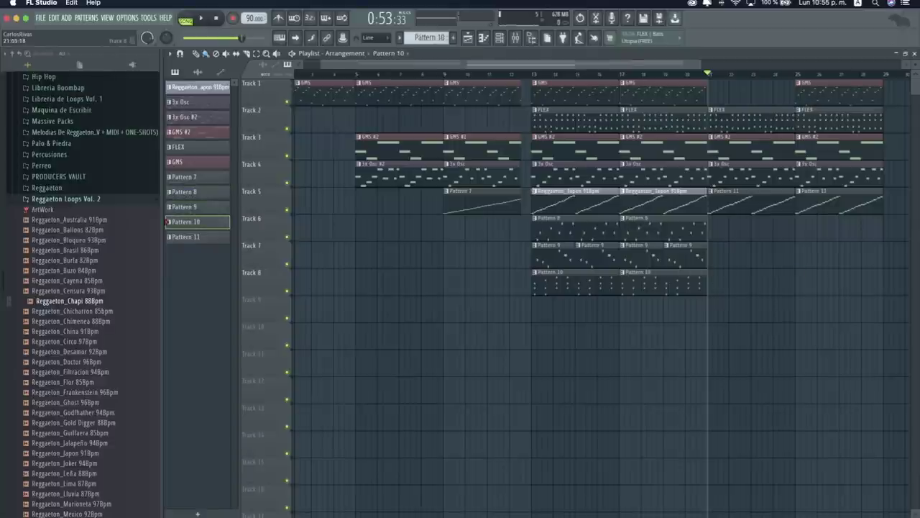
- Place Pattern 10 on Track 8 and Pattern 8 on Track 6 at bar 21, and play the section
key(space)
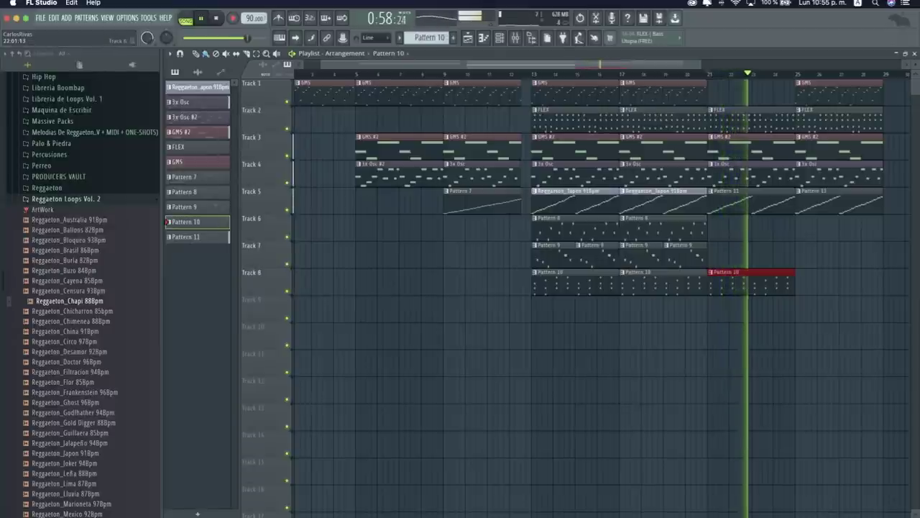
key(space)
click(198, 191)
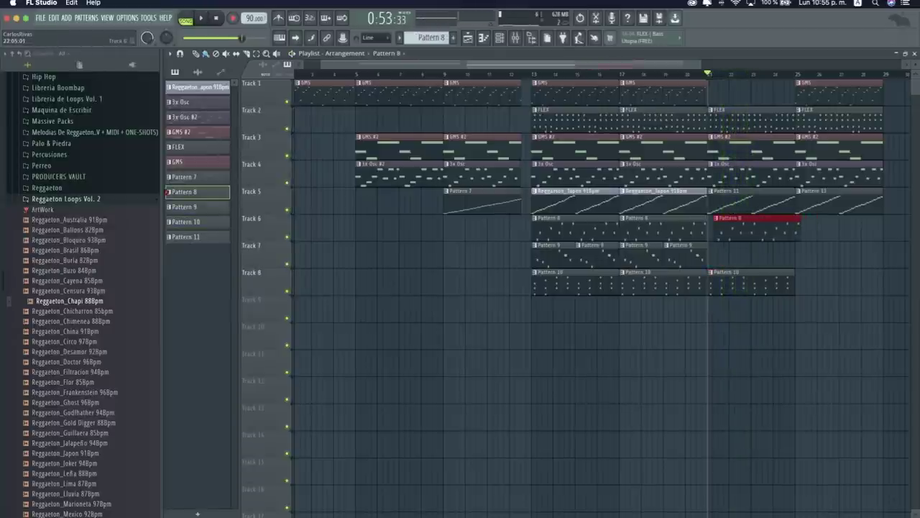
key(space)
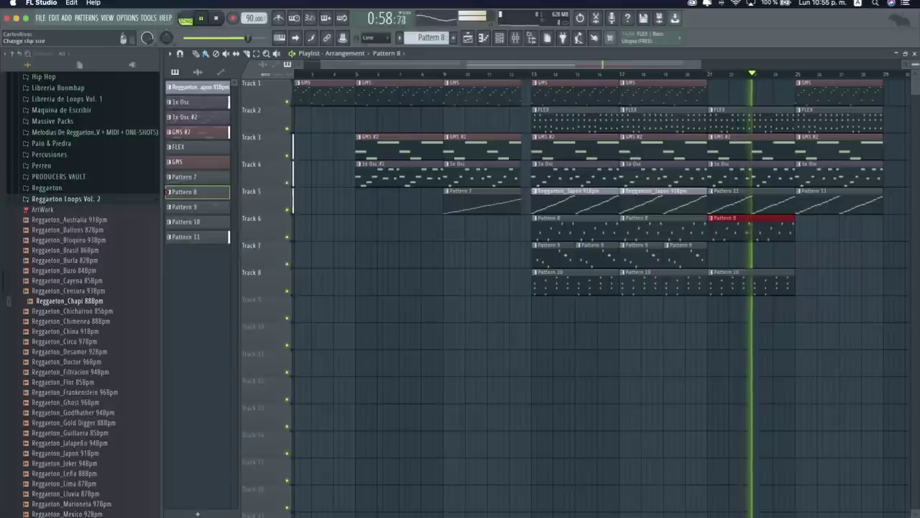
- Replace the Pattern 11 clip at bar 25 on Track 5 with the Reggaeton_Japon 91Bpm pattern
click(914, 53)
key(space)
key(Escape)
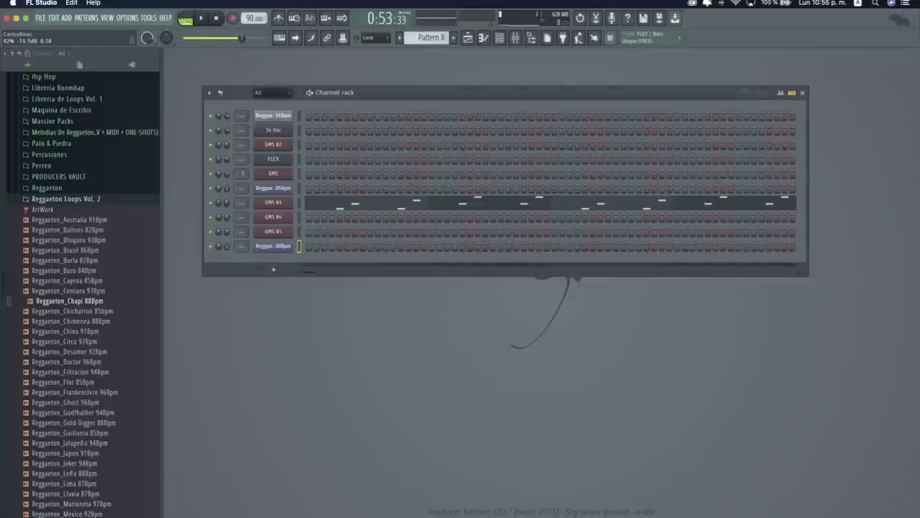
key(F5)
right_click(839, 202)
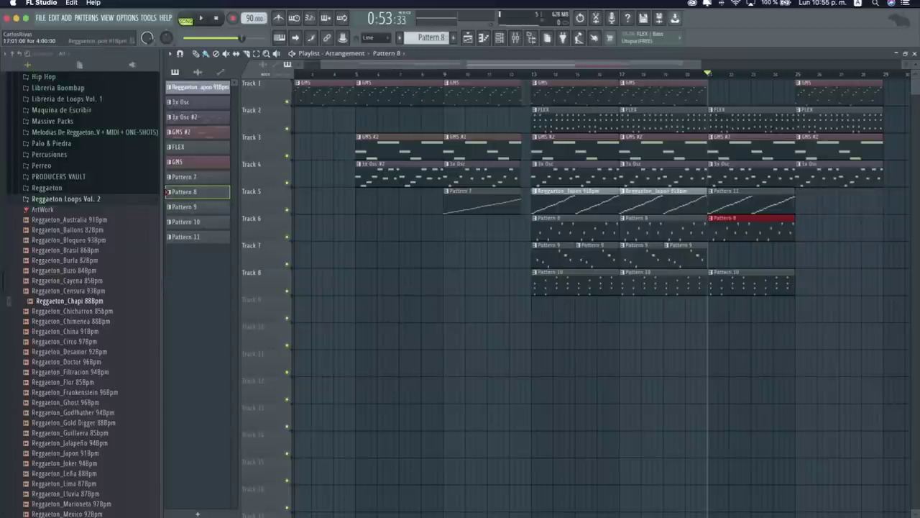
drag(198, 87, 834, 201)
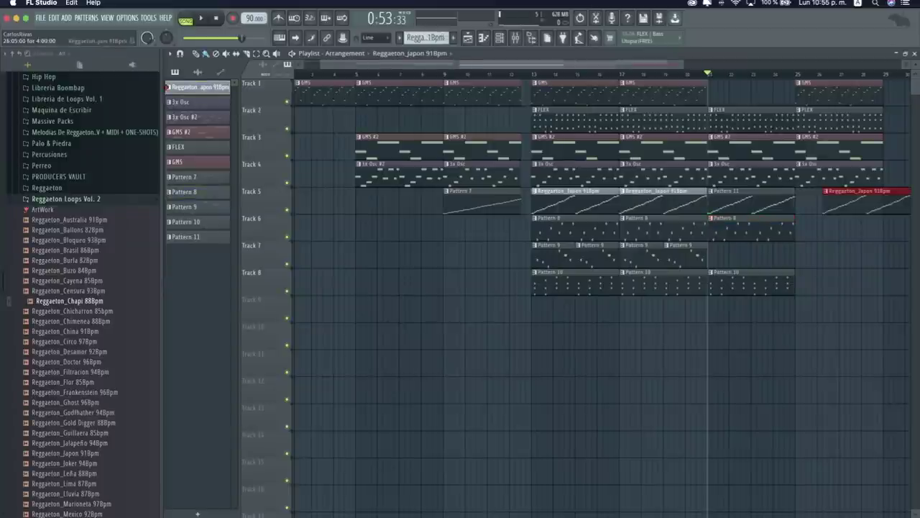
- Cut a short gap just after bar 25 in the clips on Tracks 2 to 5 and play the transition
scroll(808, 198, up, 6)
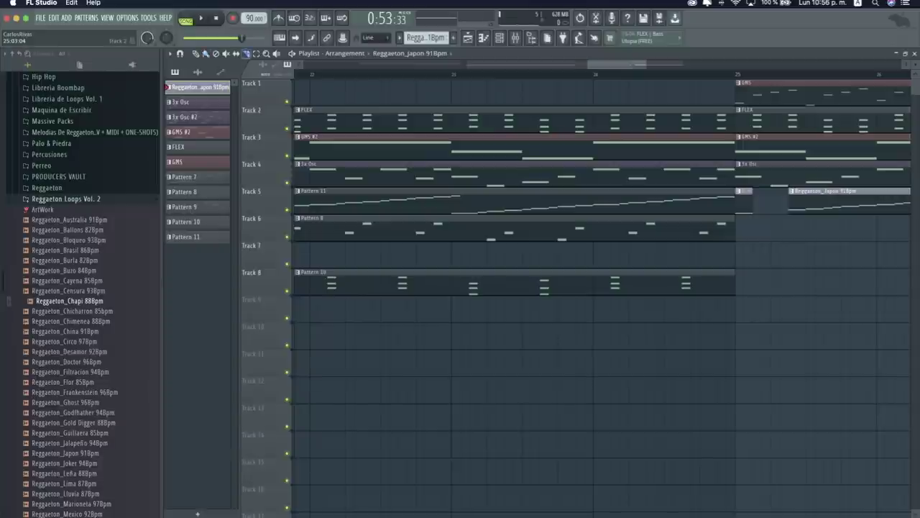
drag(752, 111, 788, 112)
key(space)
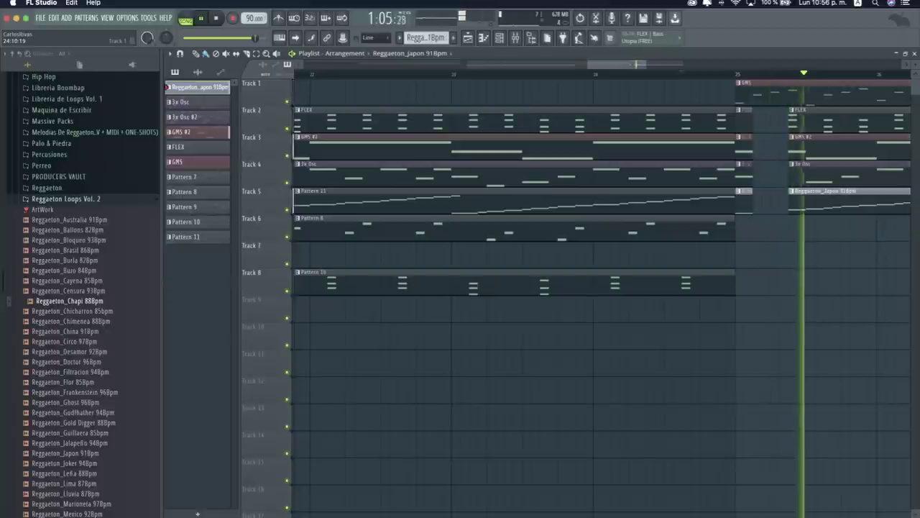
scroll(604, 288, down, 3)
key(space)
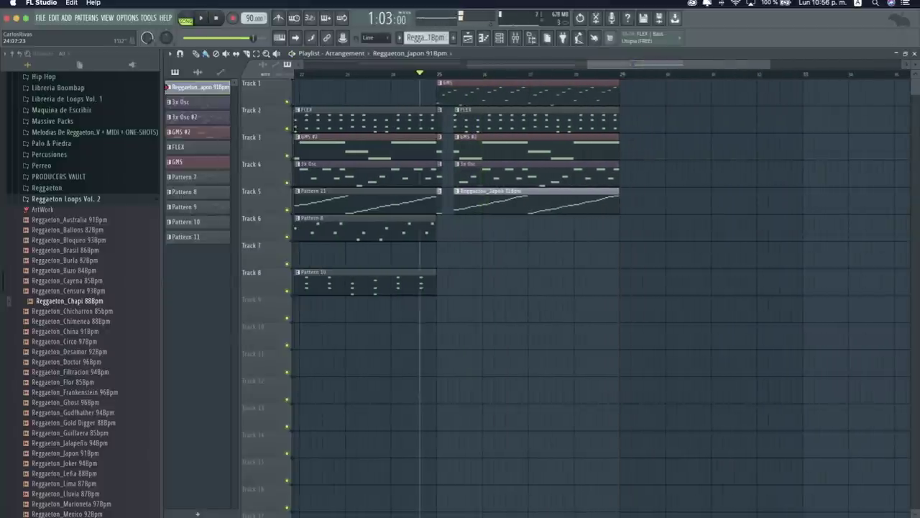
- Duplicate the build-up's GMS, GMS #2, 3x Osc and Pattern 7 clips from bar 9 to bar 29
scroll(604, 288, down, 4)
drag(419, 79, 468, 240)
key(ctrl+b)
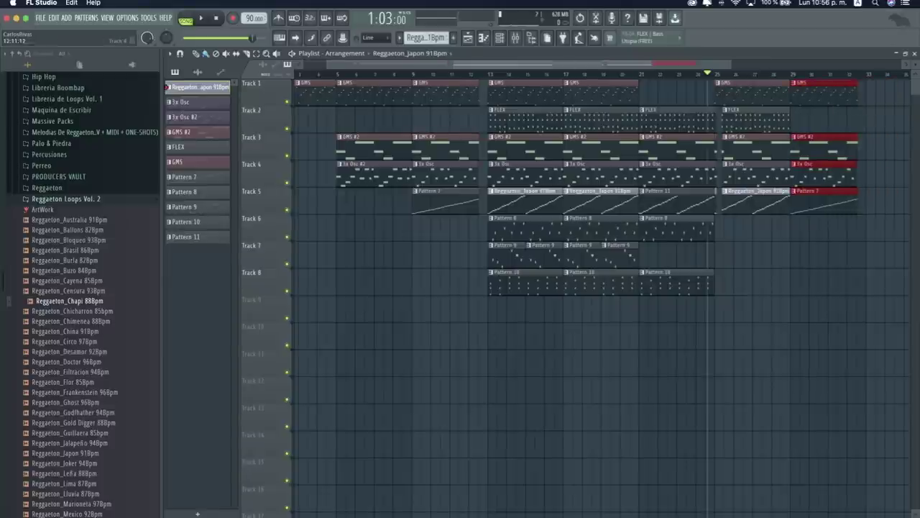
- Copy the full drop section on Tracks 1 to 8 from bars 13–20 to bar 33
drag(631, 321, 488, 78)
drag(503, 115, 883, 115)
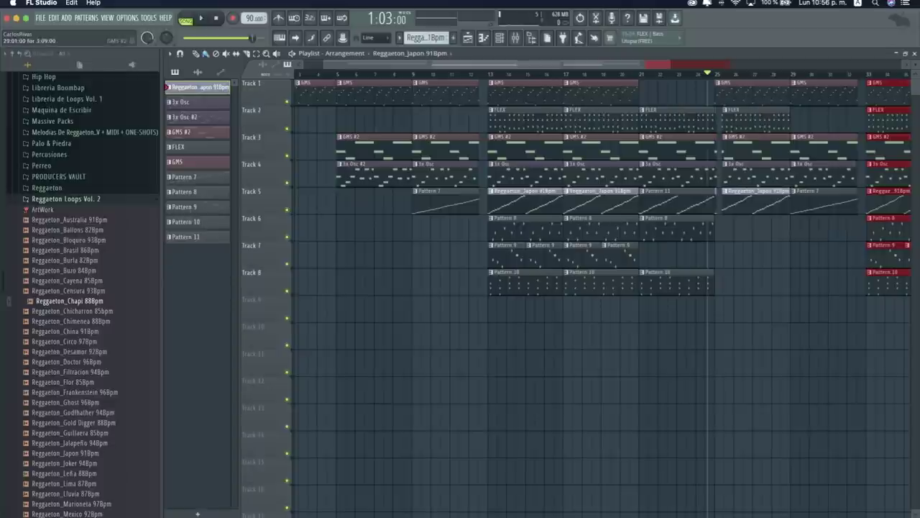
scroll(604, 288, down, 3)
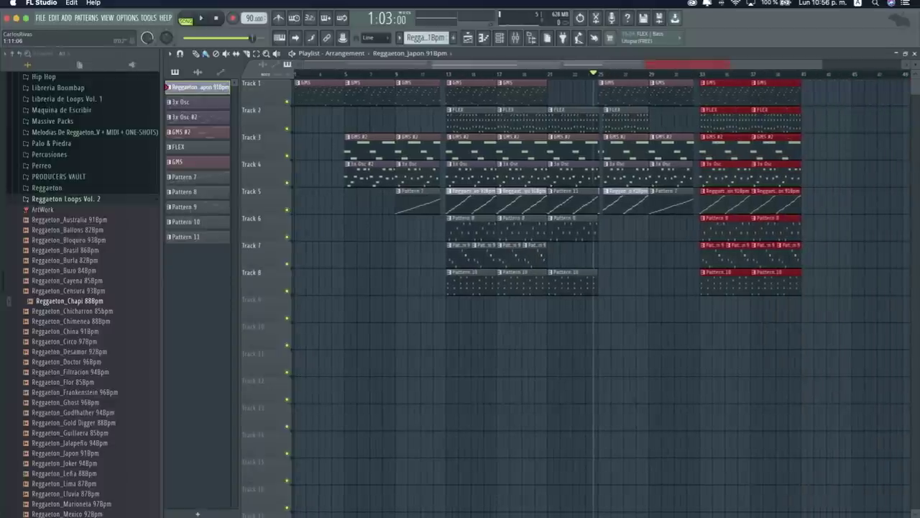
- Play the arrangement from the start and check the channel volumes in the channel rack during playback
key(space)
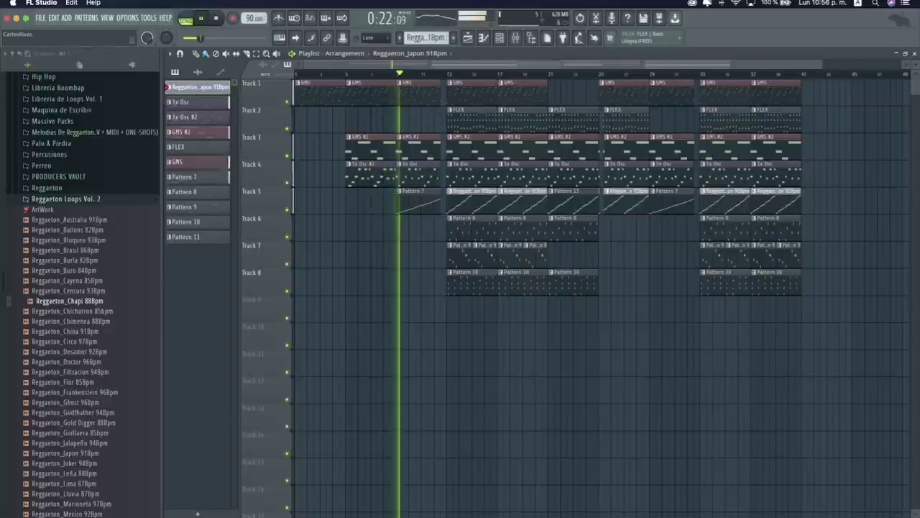
key(F5)
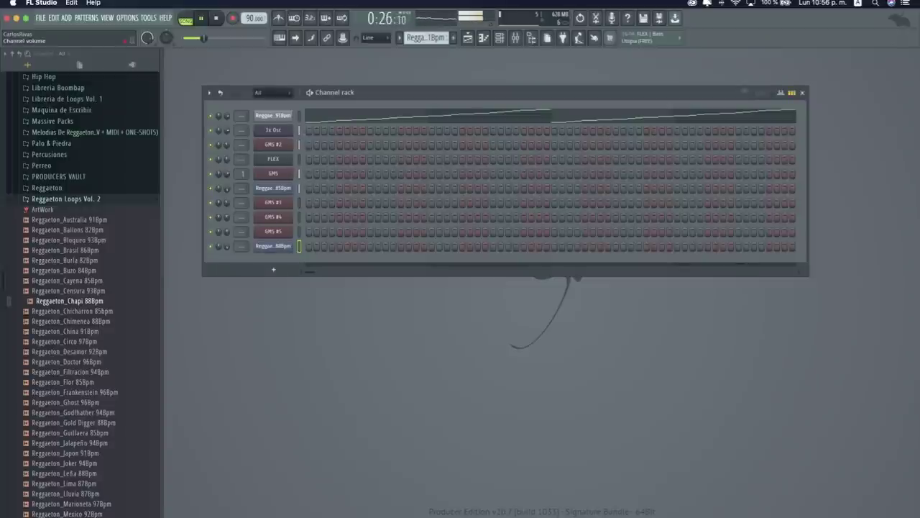
key(F5)
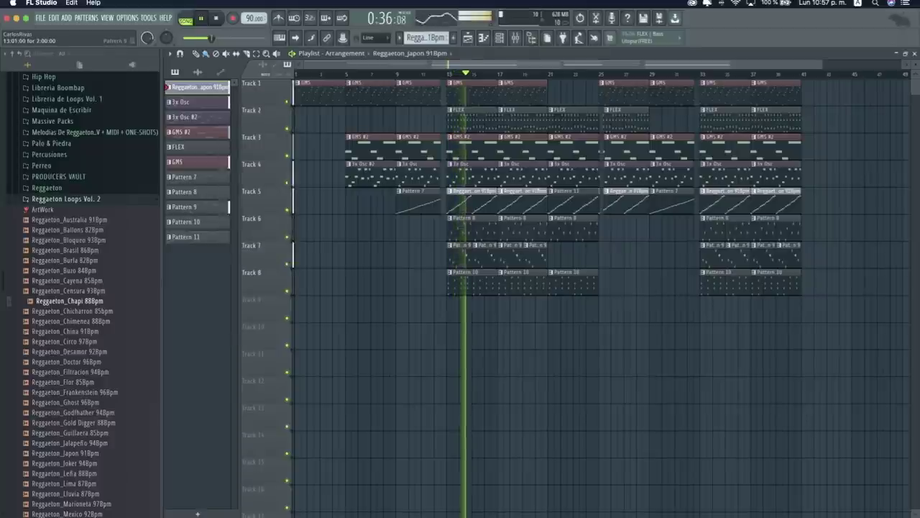
key(F5)
key(F6)
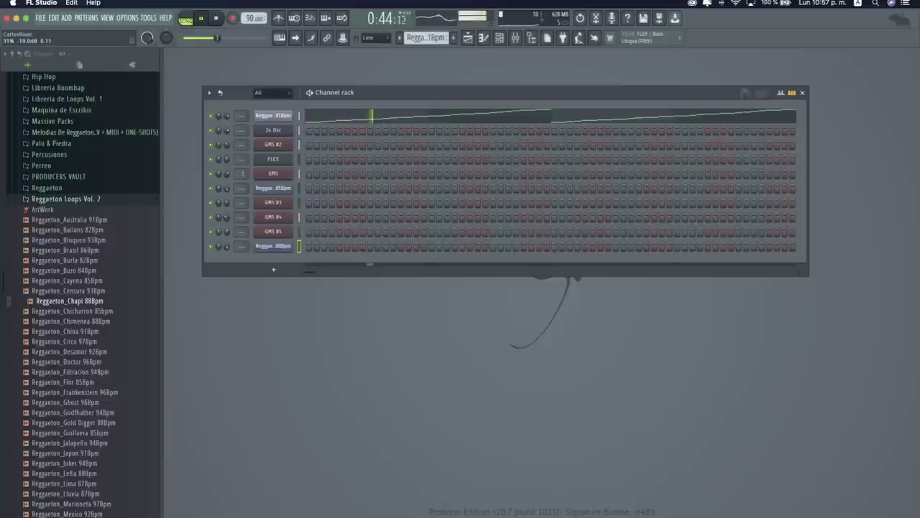
key(F5)
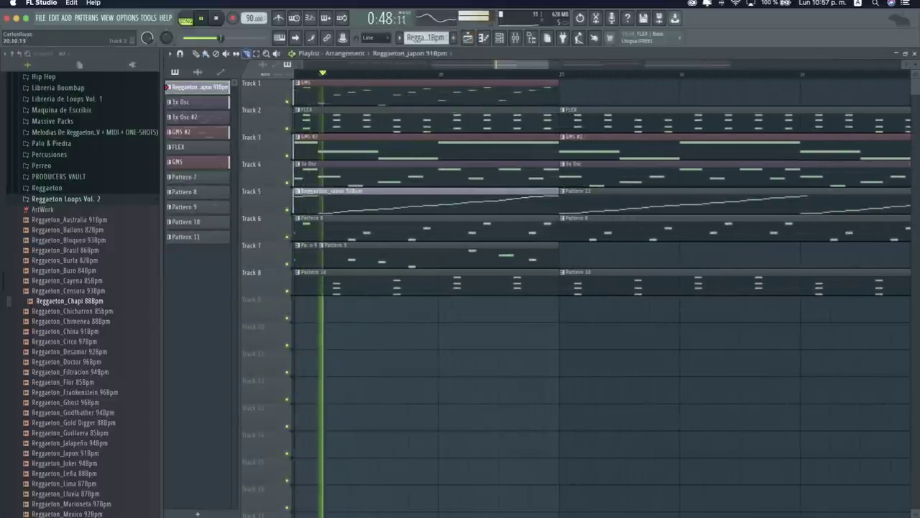
- Cut the clips on Tracks 2 to 8 short before bar 21, leaving a gap of about half a bar
scroll(507, 291, up, 1)
drag(506, 291, 507, 291)
drag(532, 115, 532, 288)
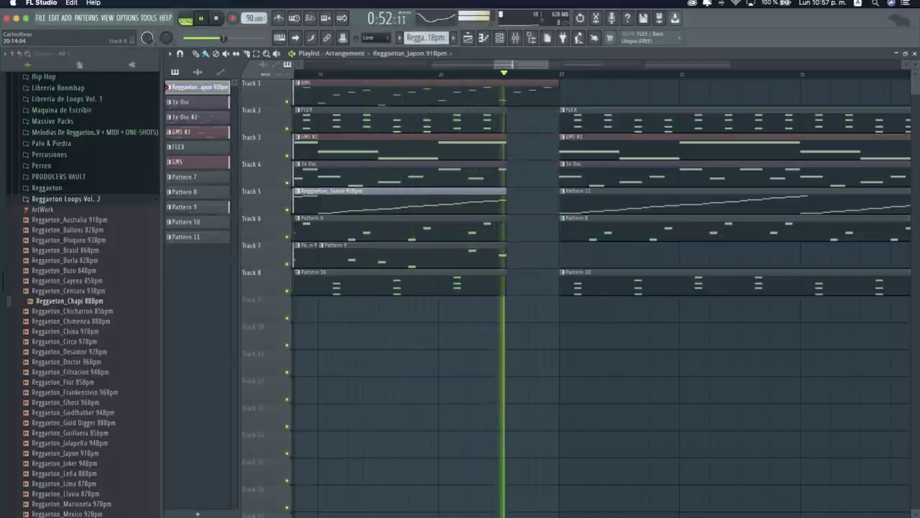
scroll(532, 288, down, 4)
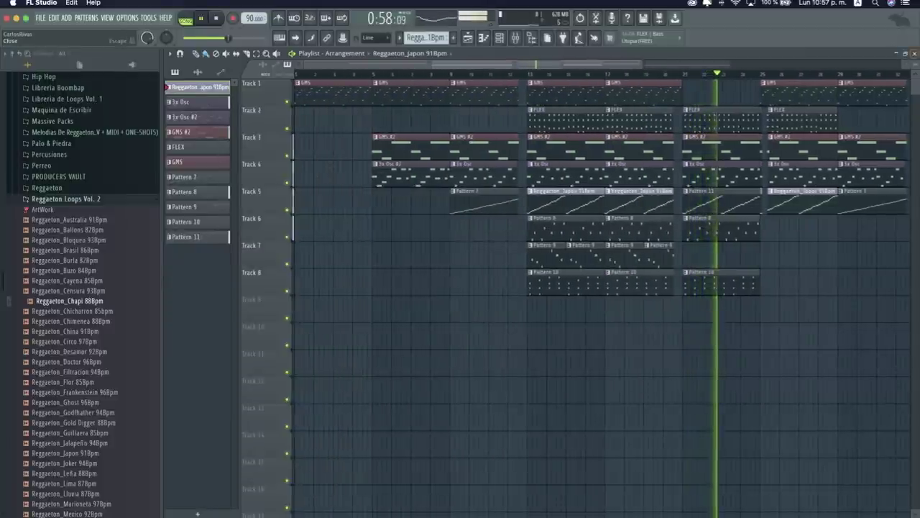
- Raise the velocity of all Reggaeton_Chapi 88Bpm slice notes in Pattern 11 to the maximum
key(F7)
key(ctrl+a)
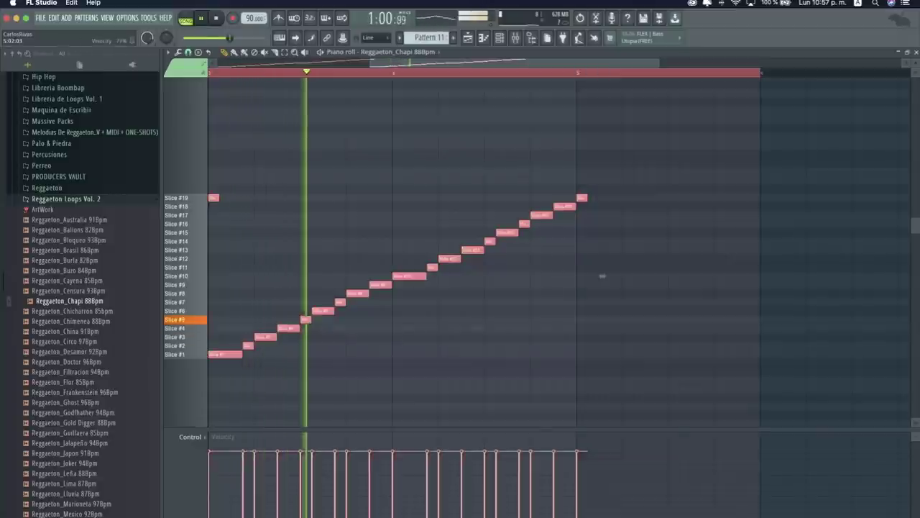
key(ctrl+b)
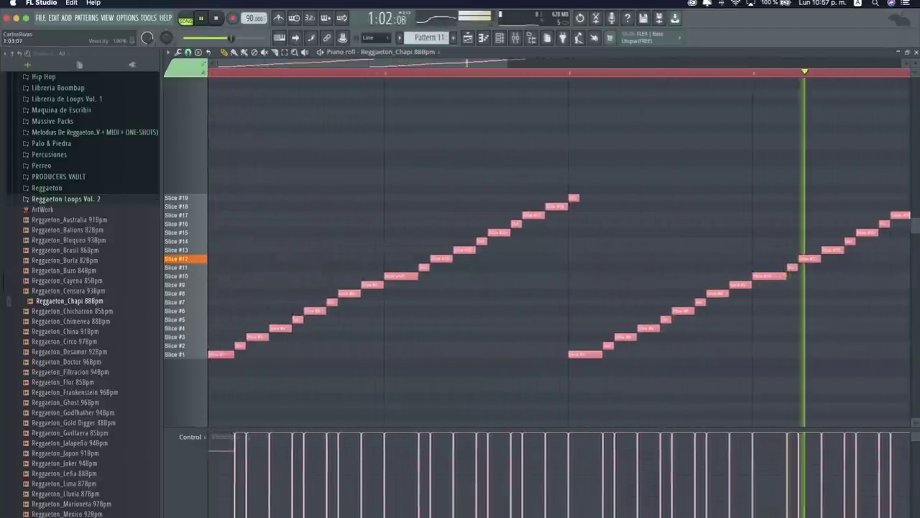
key(F7)
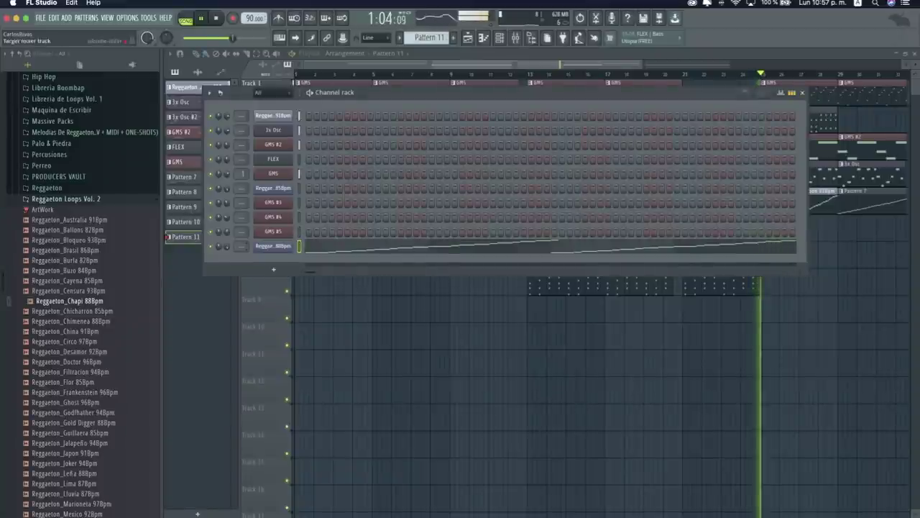
key(F6)
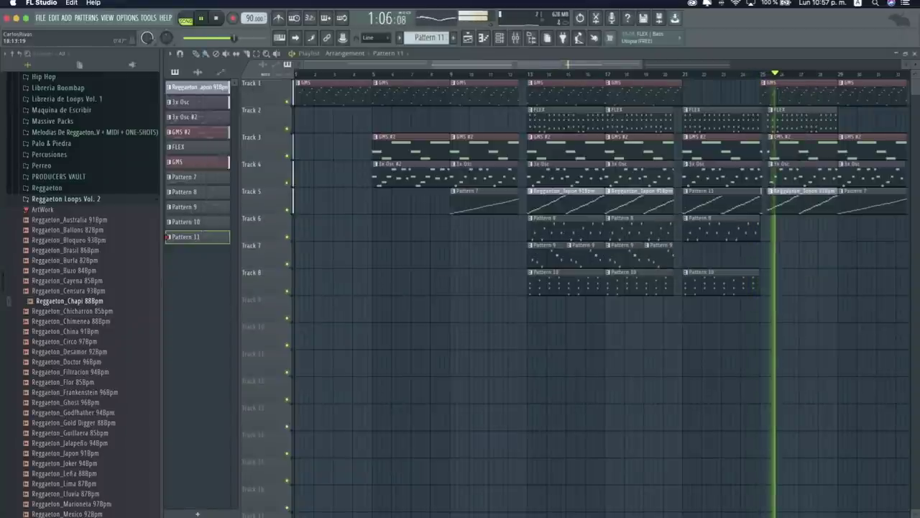
- Replace the 3x Osc clip at bar 29 on Track 4 with the 3x Osc #2 pattern
scroll(647, 287, down, 3)
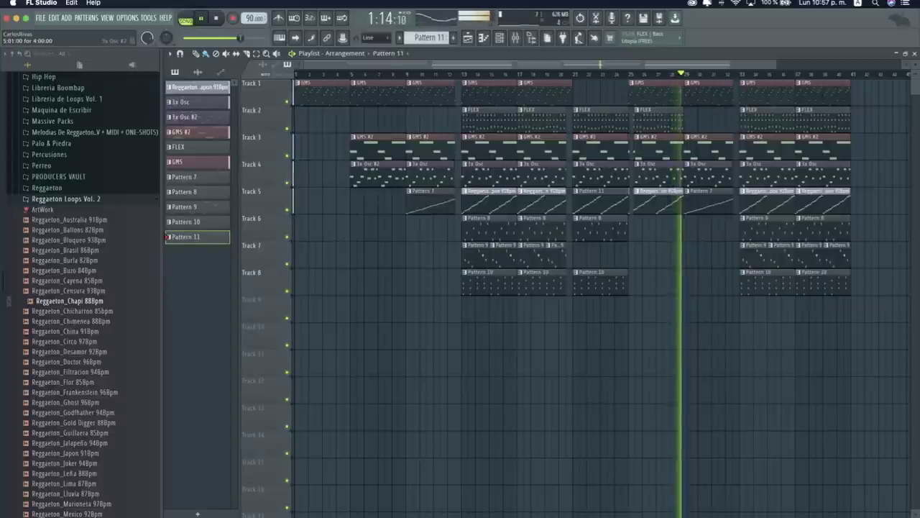
click(184, 116)
drag(704, 216, 709, 167)
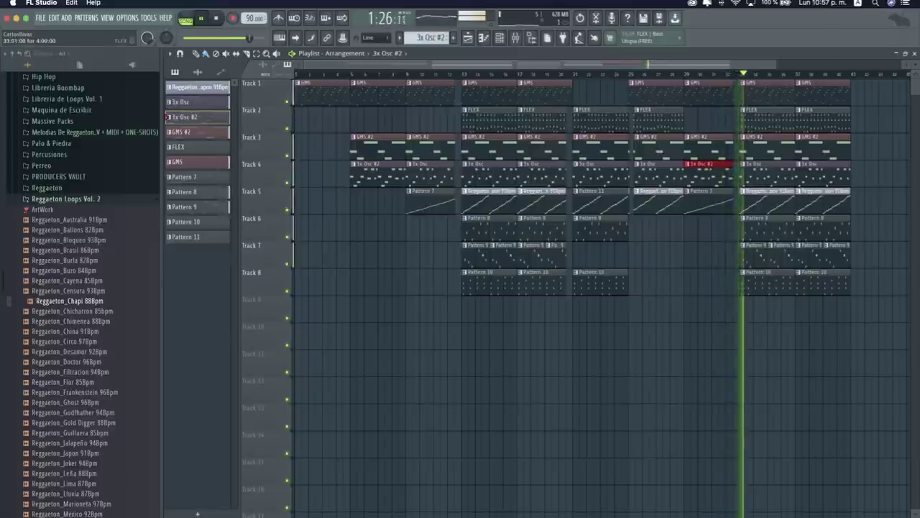
scroll(575, 288, down, 3)
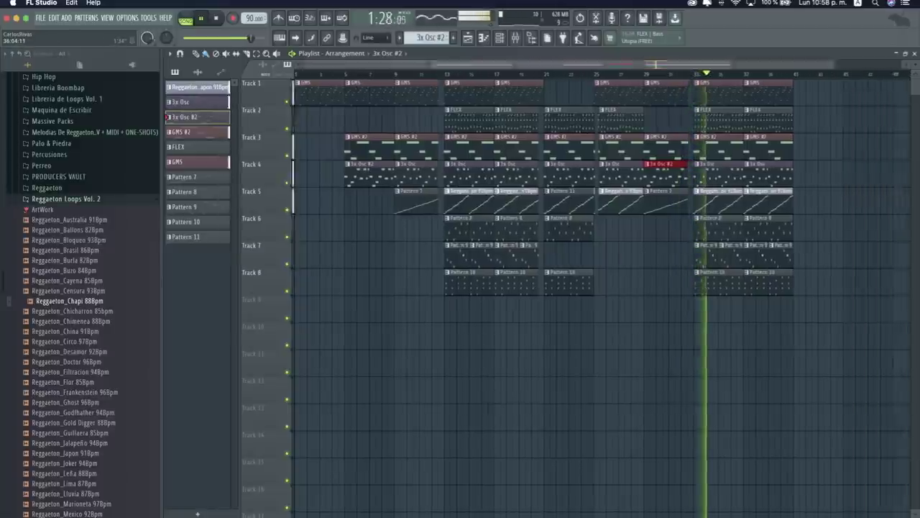